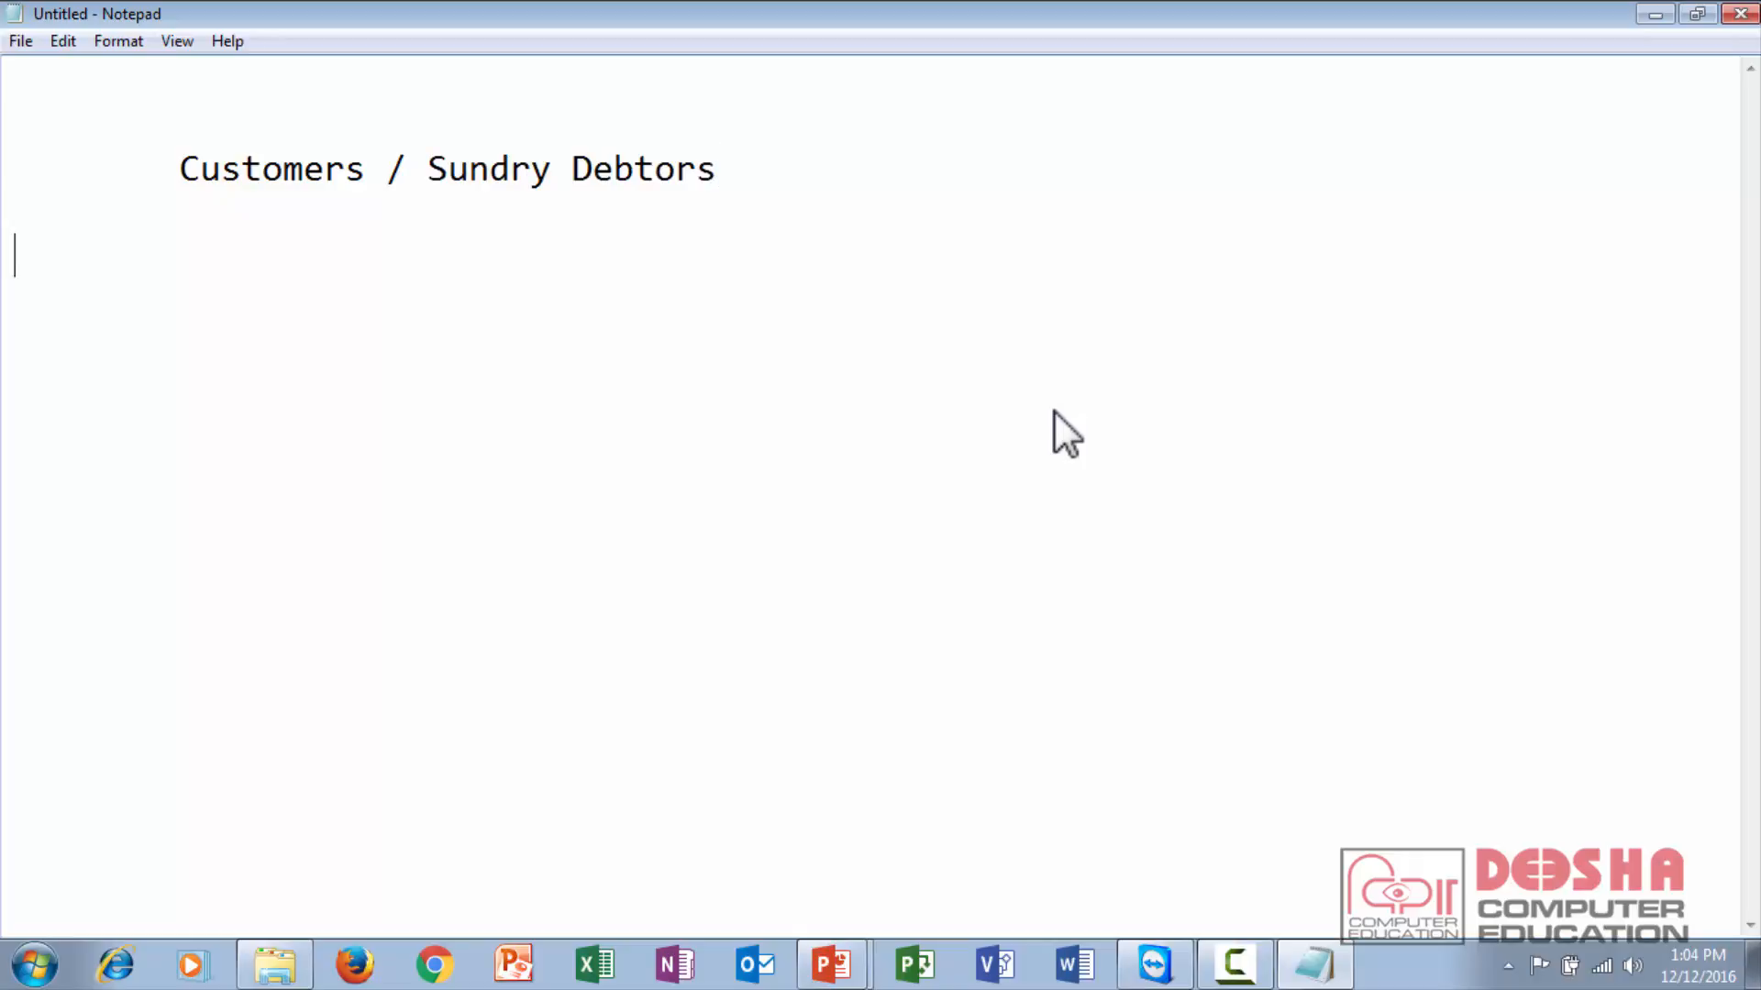
Add the indented line "Supplier / Sundry Creditors" below the "Customers / Sundry Debtors" line.
{"action": "key", "text": "Tab"}
{"action": "type", "text": "Supplier / Sundre"}
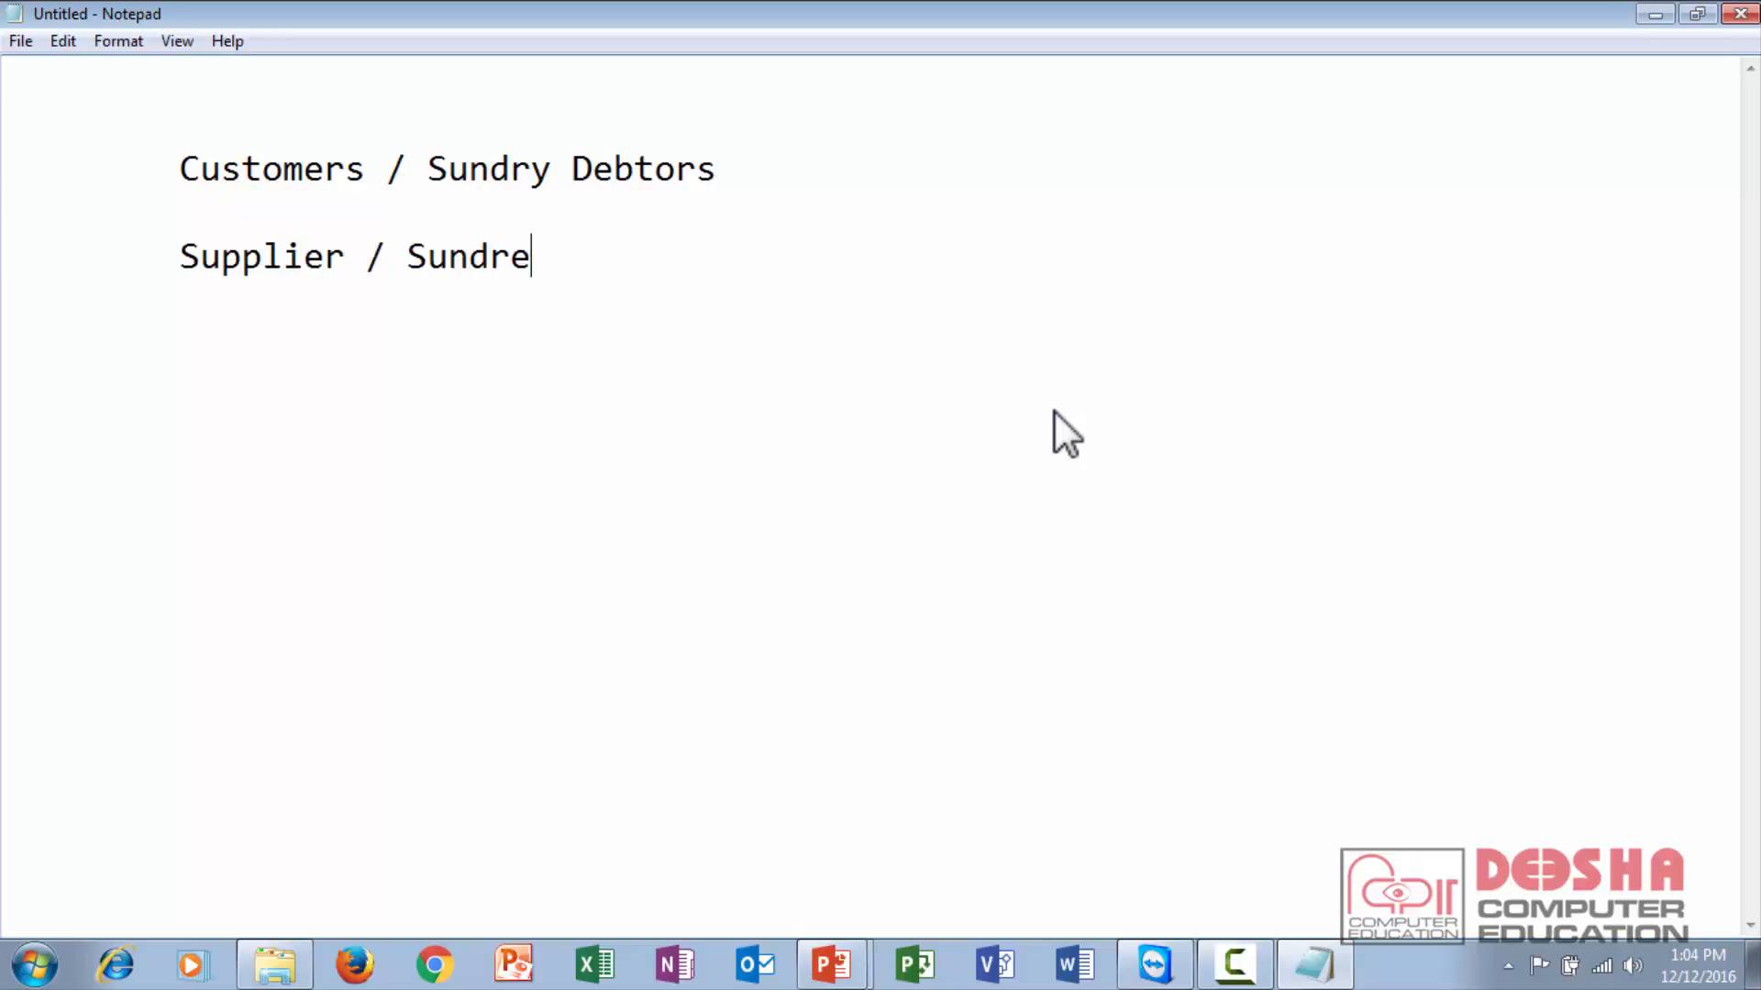
{"action": "key", "text": "BackSpace"}
{"action": "type", "text": "y Creditors"}
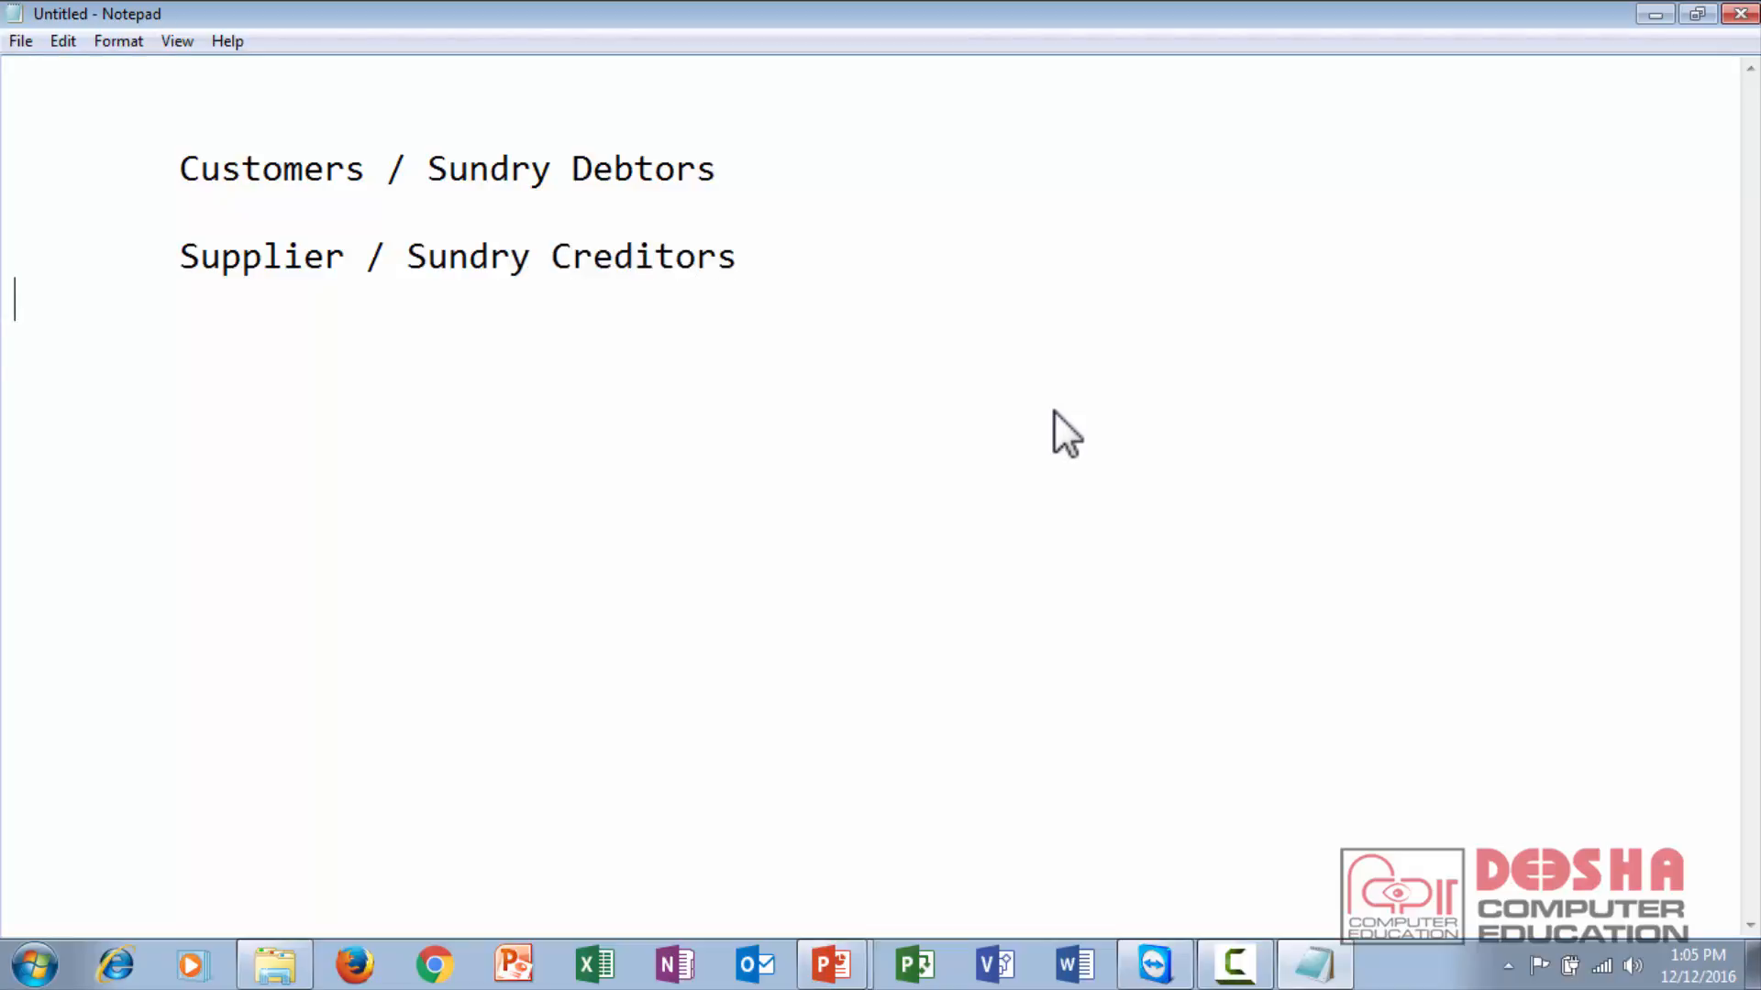
{"action": "key", "text": "Return"}
{"action": "key", "text": "Tab"}
{"action": "left_click_drag", "start_coordinate": [435, 171], "coordinate": [793, 171]}
{"action": "left_click", "coordinate": [327, 171]}
Insert a long run of blank lines below the "Supplier / Sundry Creditors" line to clear the writing area.
{"action": "left_click", "coordinate": [826, 256]}
{"action": "key", "text": "Return"}
{"action": "key", "text": "Return"}
{"action": "key", "text": "Return"}
{"action": "key", "text": "Return"}
{"action": "key", "text": "Return"}
{"action": "key", "text": "Return"}
{"action": "key", "text": "Return"}
{"action": "key", "text": "Return"}
{"action": "key", "text": "Return"}
{"action": "key", "text": "Return"}
{"action": "key", "text": "Return"}
{"action": "key", "text": "Return"}
{"action": "key", "text": "Return"}
{"action": "key", "text": "Return"}
{"action": "key", "text": "Return"}
{"action": "key", "text": "Return"}
{"action": "key", "text": "Return"}
{"action": "key", "text": "Return"}
{"action": "key", "text": "Return"}
{"action": "key", "text": "Return"}
{"action": "key", "text": "Return"}
Write the indented heading "Salary Expenses" near the start of the blank area.
{"action": "key", "text": "Up"}
{"action": "key", "text": "Up"}
{"action": "key", "text": "Up"}
{"action": "key", "text": "Up"}
{"action": "key", "text": "Up"}
{"action": "key", "text": "Up"}
{"action": "key", "text": "Up"}
{"action": "key", "text": "Up"}
{"action": "key", "text": "Up"}
{"action": "key", "text": "Up"}
{"action": "key", "text": "Up"}
{"action": "key", "text": "Up"}
{"action": "key", "text": "Up"}
{"action": "key", "text": "Up"}
{"action": "key", "text": "Up"}
{"action": "key", "text": "Up"}
{"action": "key", "text": "Up"}
{"action": "key", "text": "Up"}
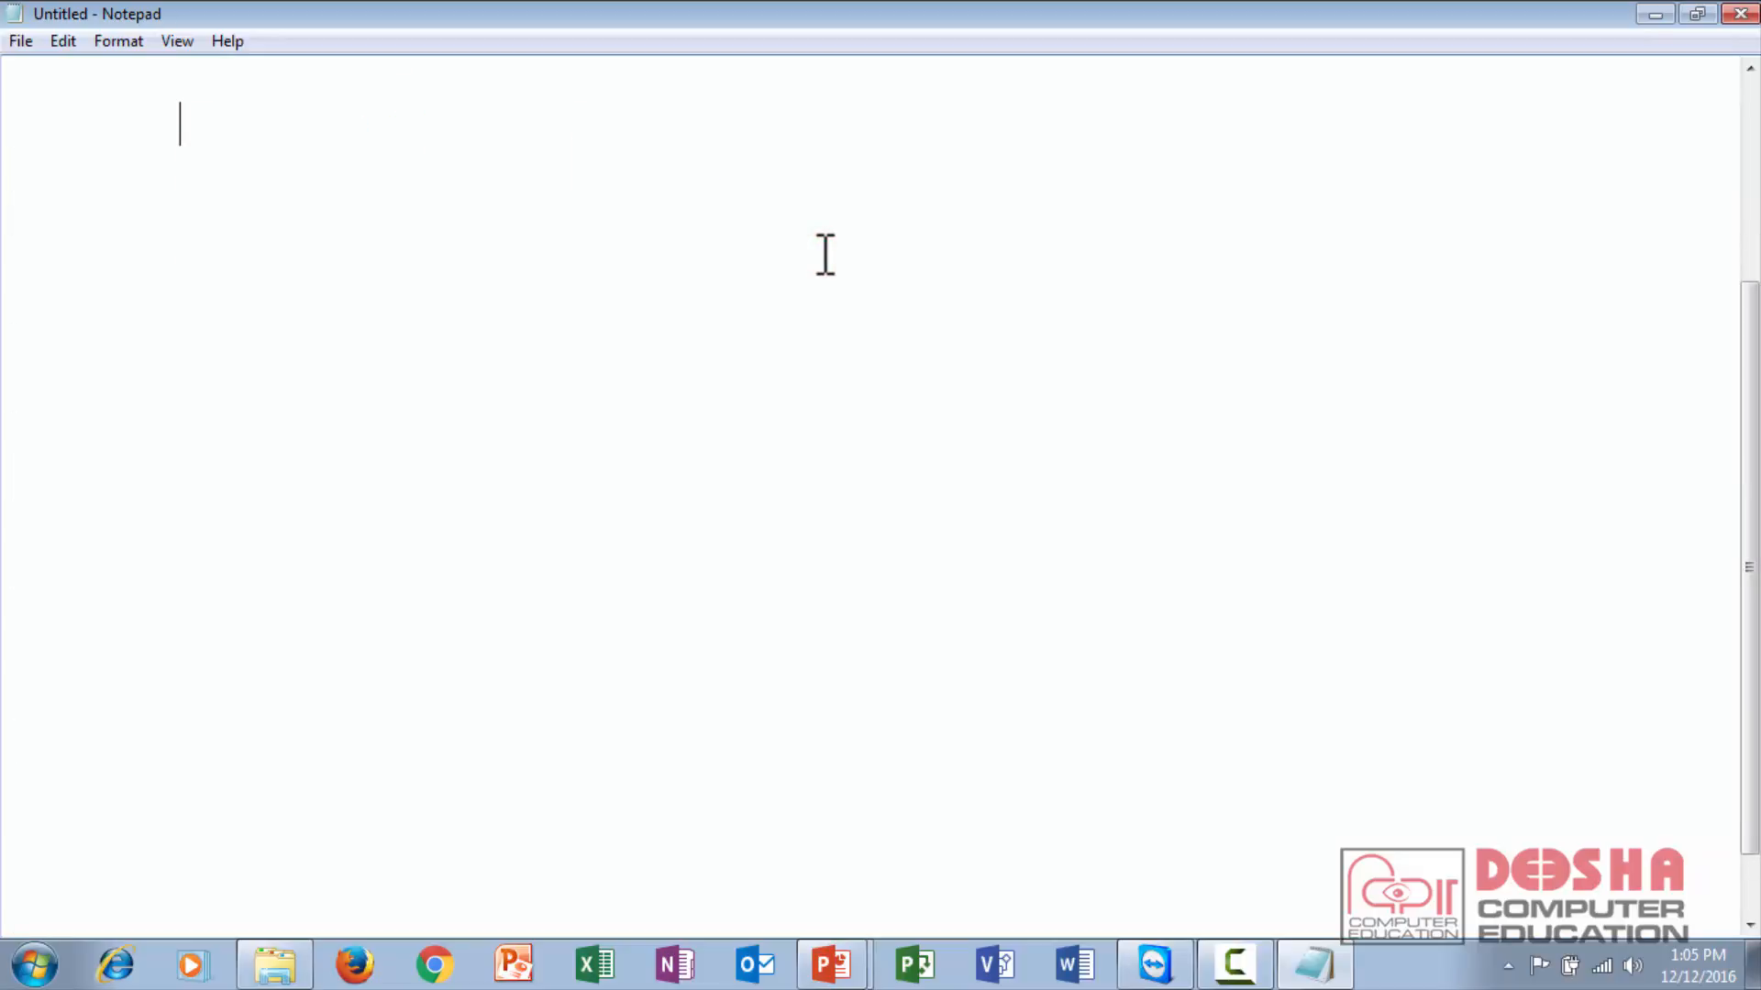
{"action": "type", "text": "Salary Expr"}
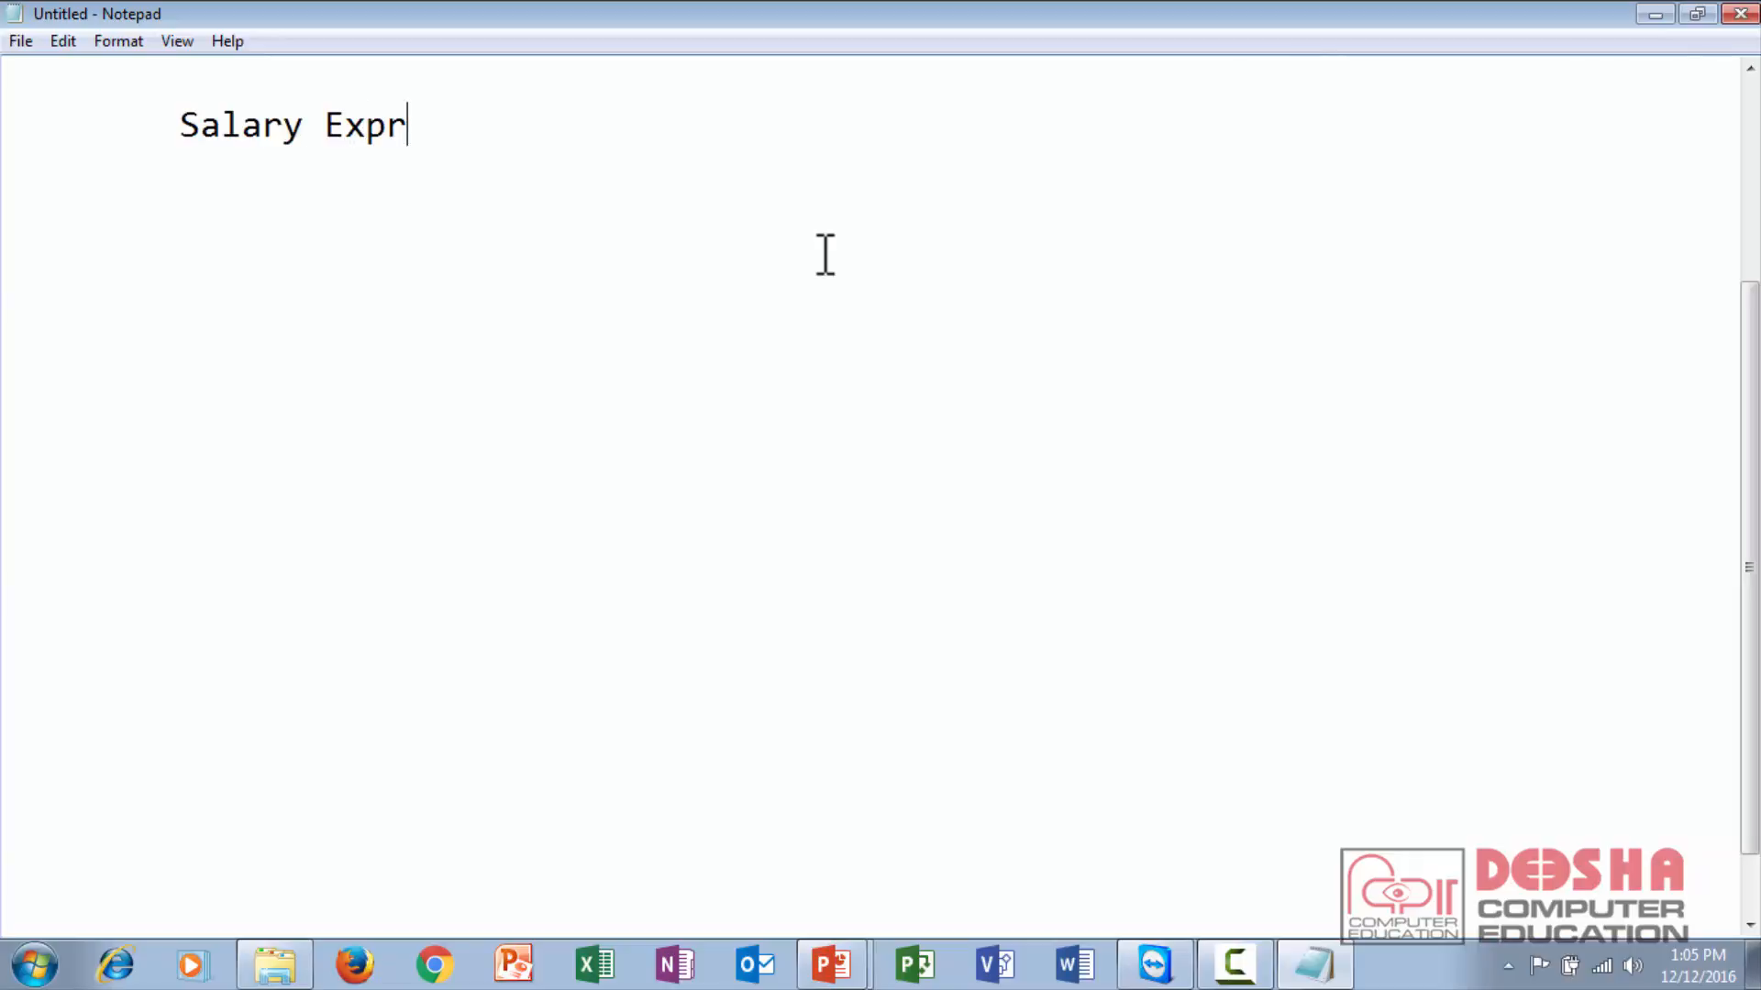
{"action": "key", "text": "BackSpace"}
{"action": "type", "text": "enses"}
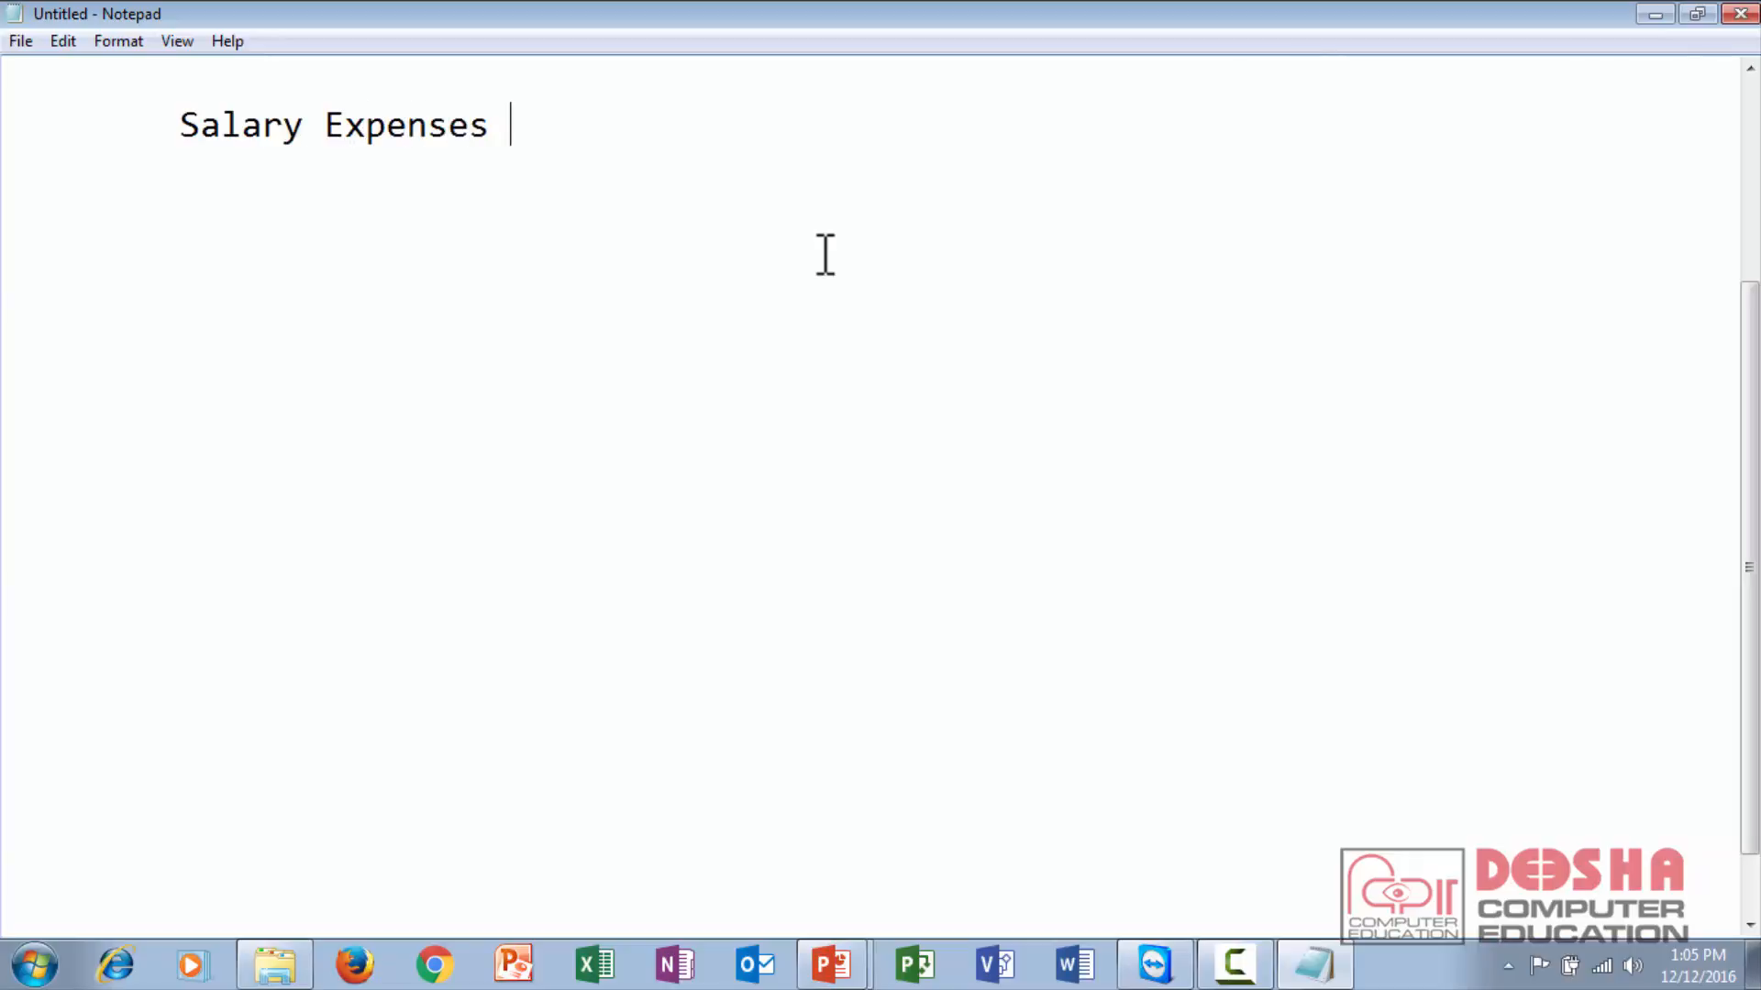
Add the further indented line "-> Indirect Expenses" directly under the "Salary Expenses" heading.
{"action": "key", "text": "Return"}
{"action": "key", "text": "Tab"}
{"action": "type", "text": "-> Indirect"}
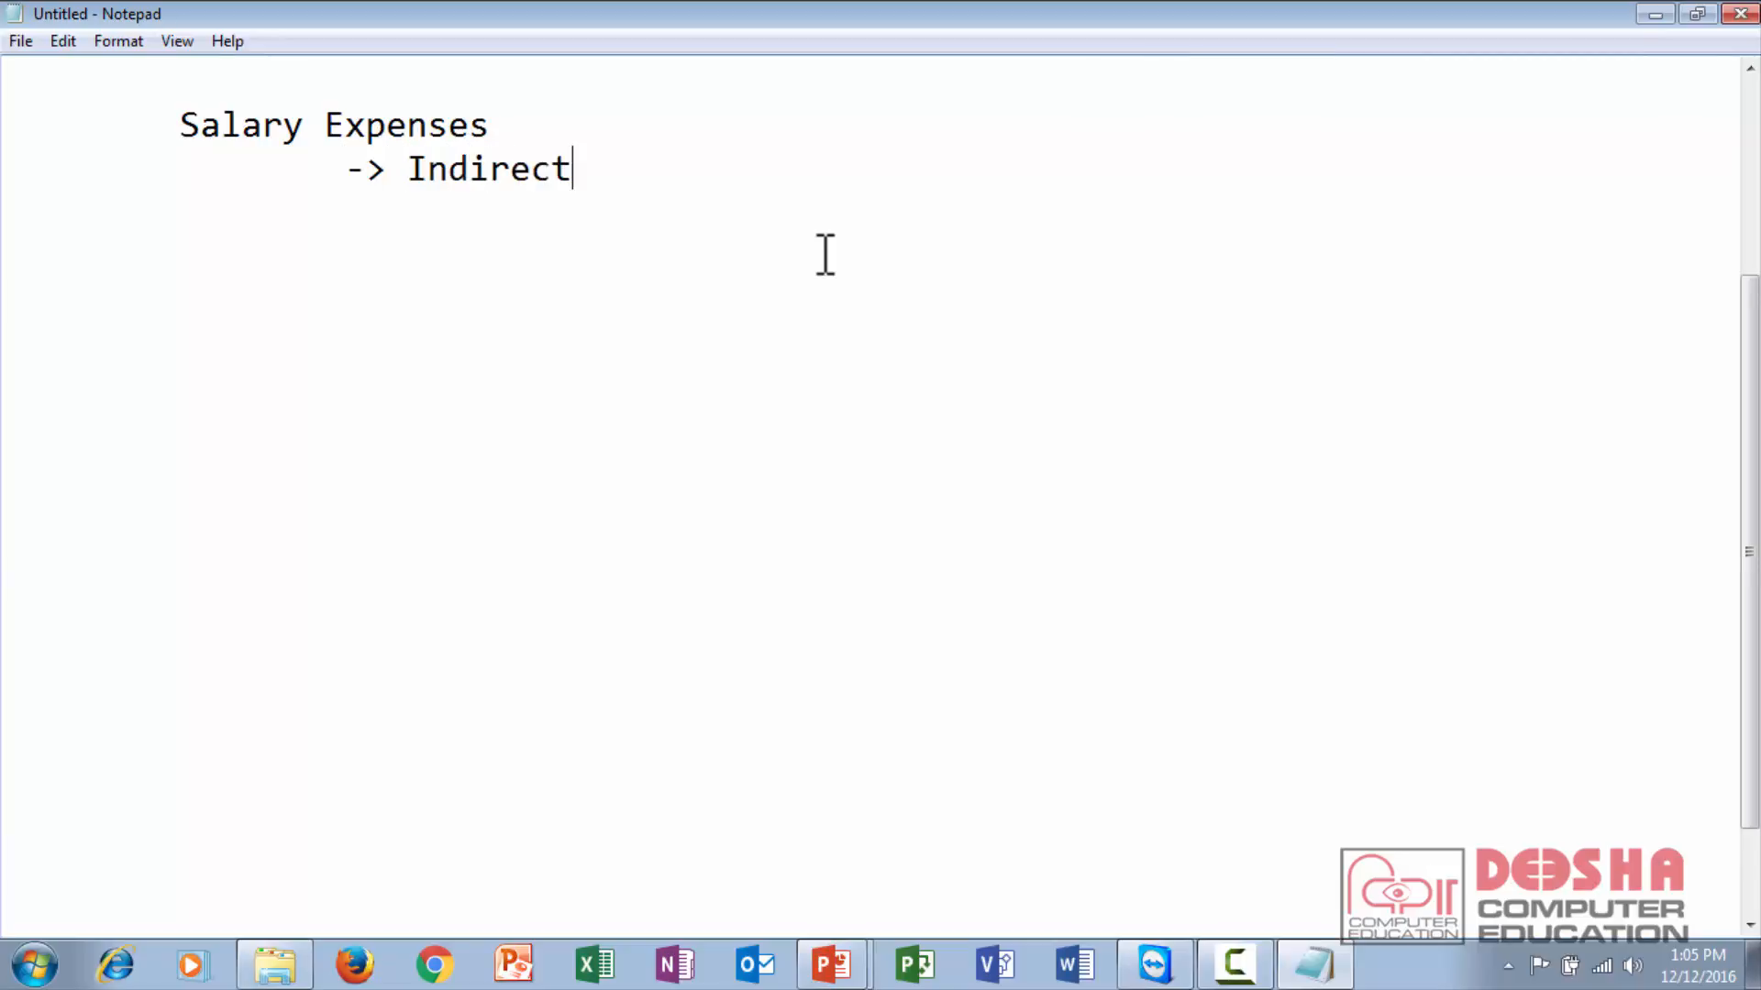
{"action": "type", "text": " Expense"}
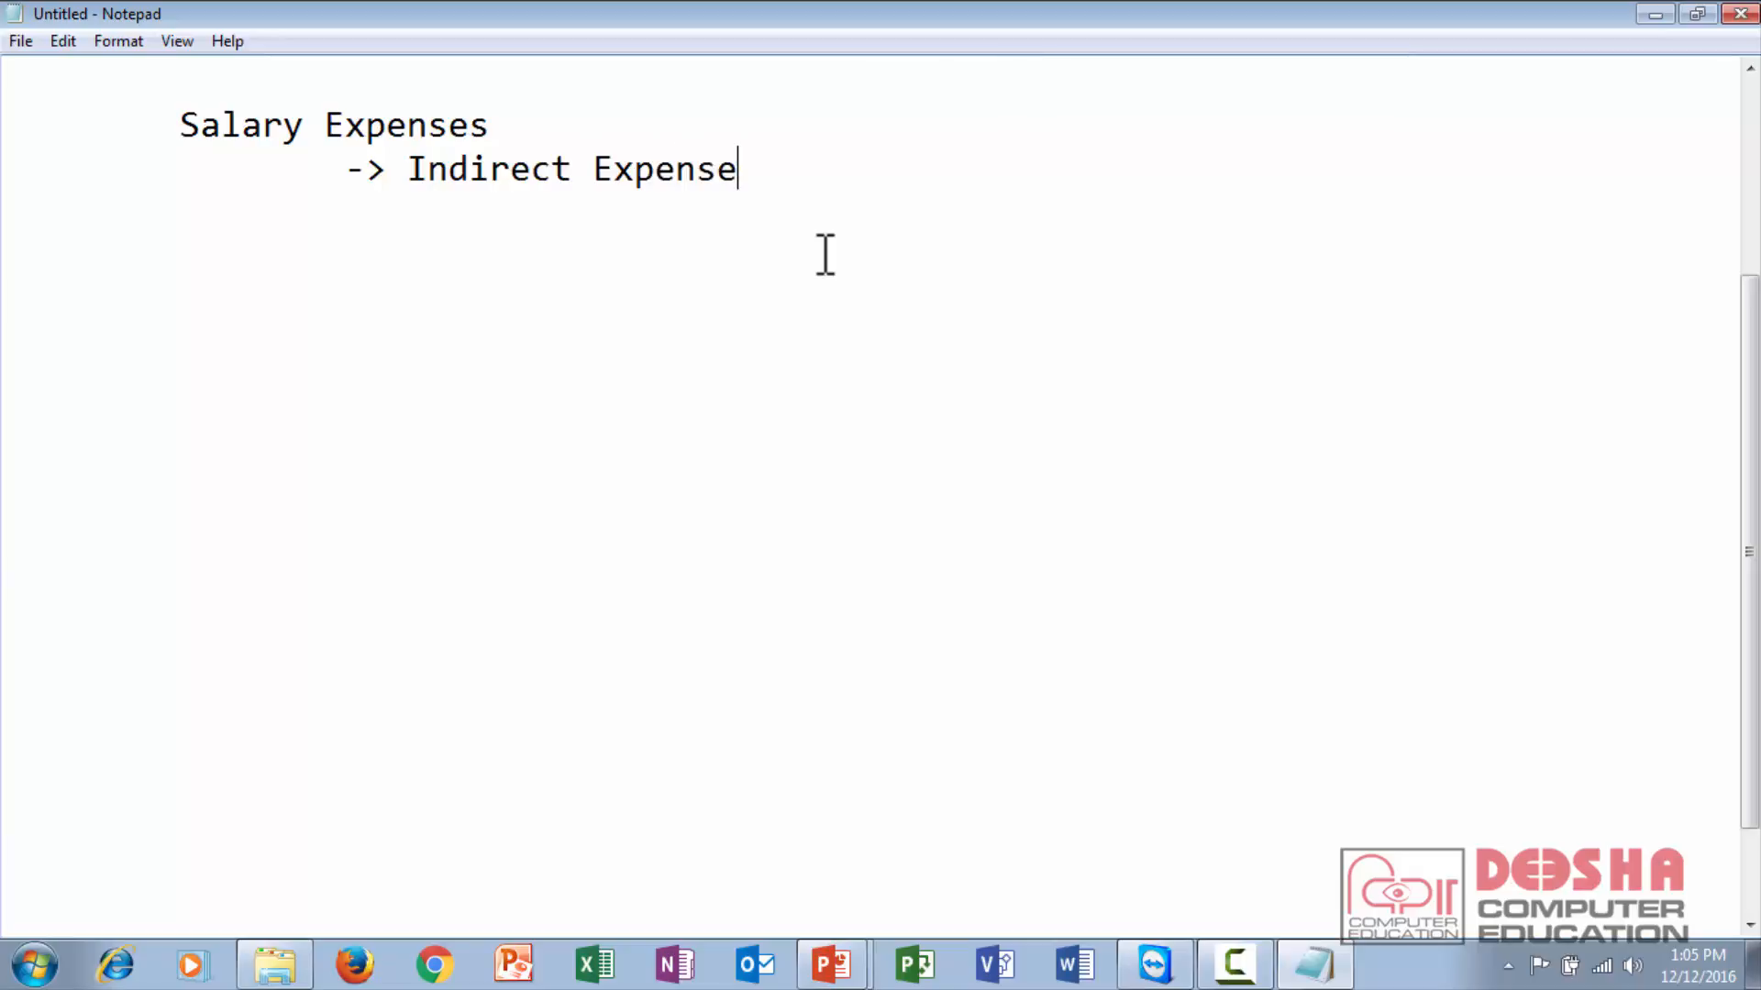
{"action": "type", "text": "s"}
{"action": "key", "text": "ctrl+shift+Left"}
{"action": "key", "text": "ctrl+shift+Left"}
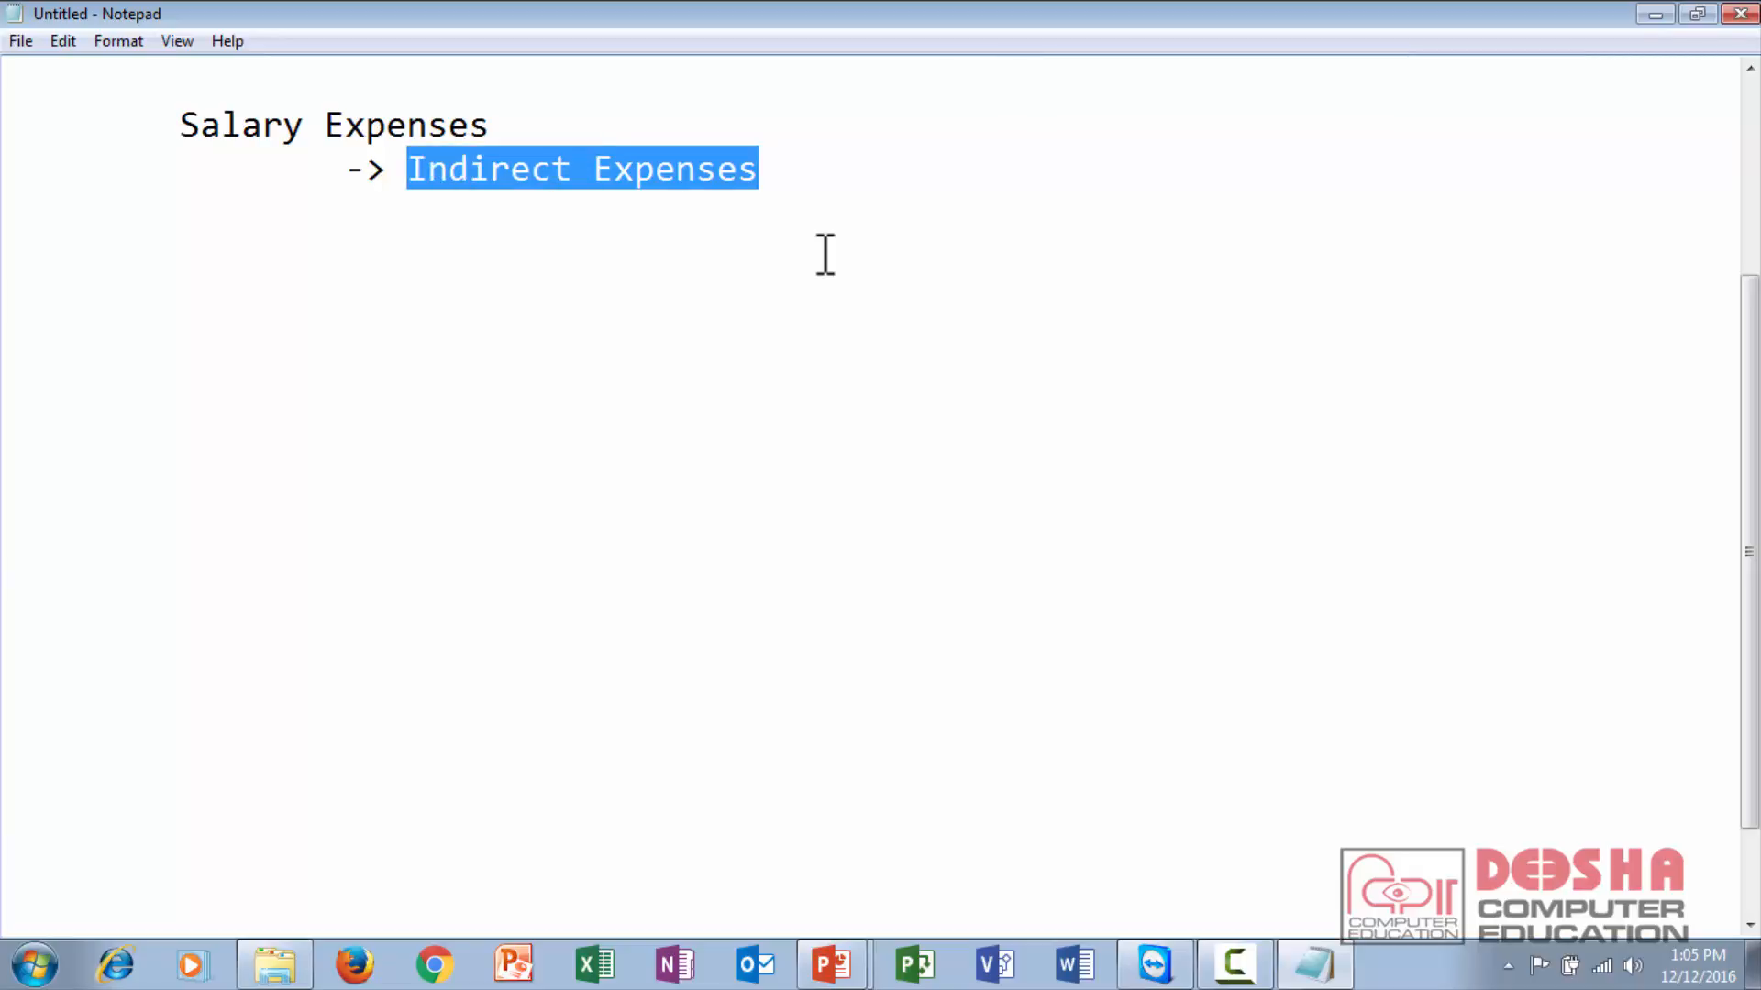
{"action": "key", "text": "Right"}
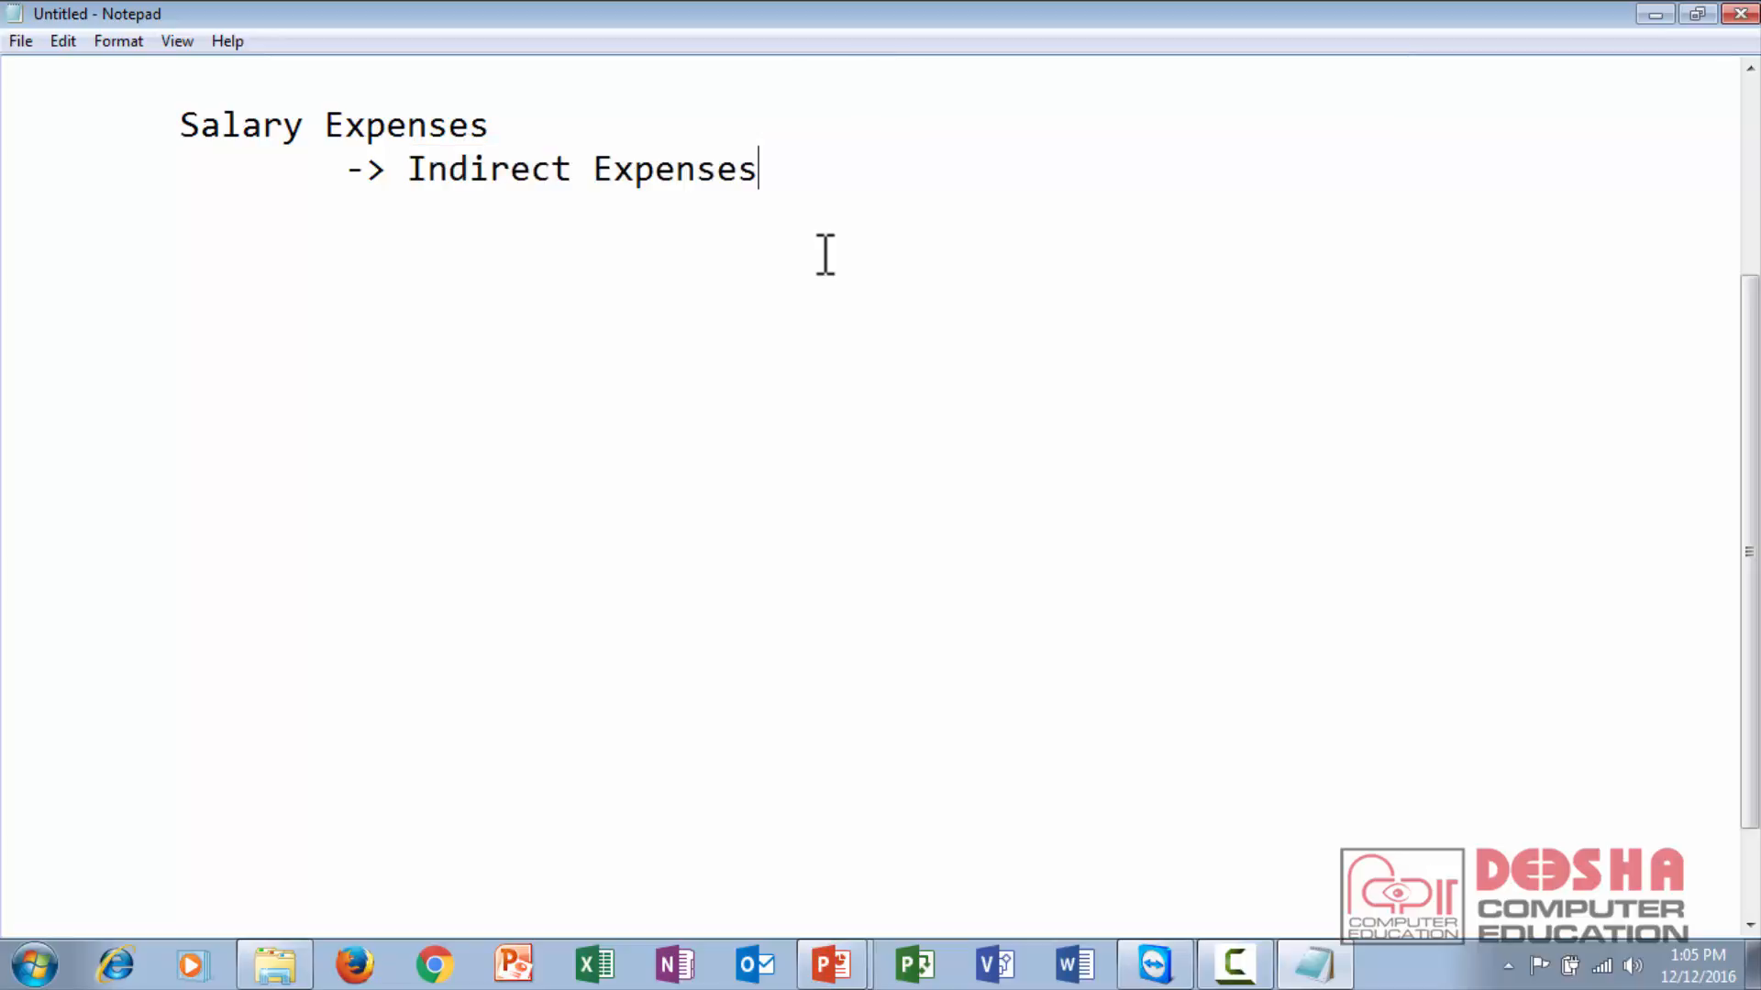
Write the debit entry "Salary Expenses A/c...........Dr." a few blank lines below the Indirect Expenses line.
{"action": "key", "text": "Return"}
{"action": "key", "text": "Return"}
{"action": "key", "text": "Return"}
{"action": "key", "text": "Return"}
{"action": "key", "text": "Return"}
{"action": "key", "text": "Return"}
{"action": "key", "text": "Tab"}
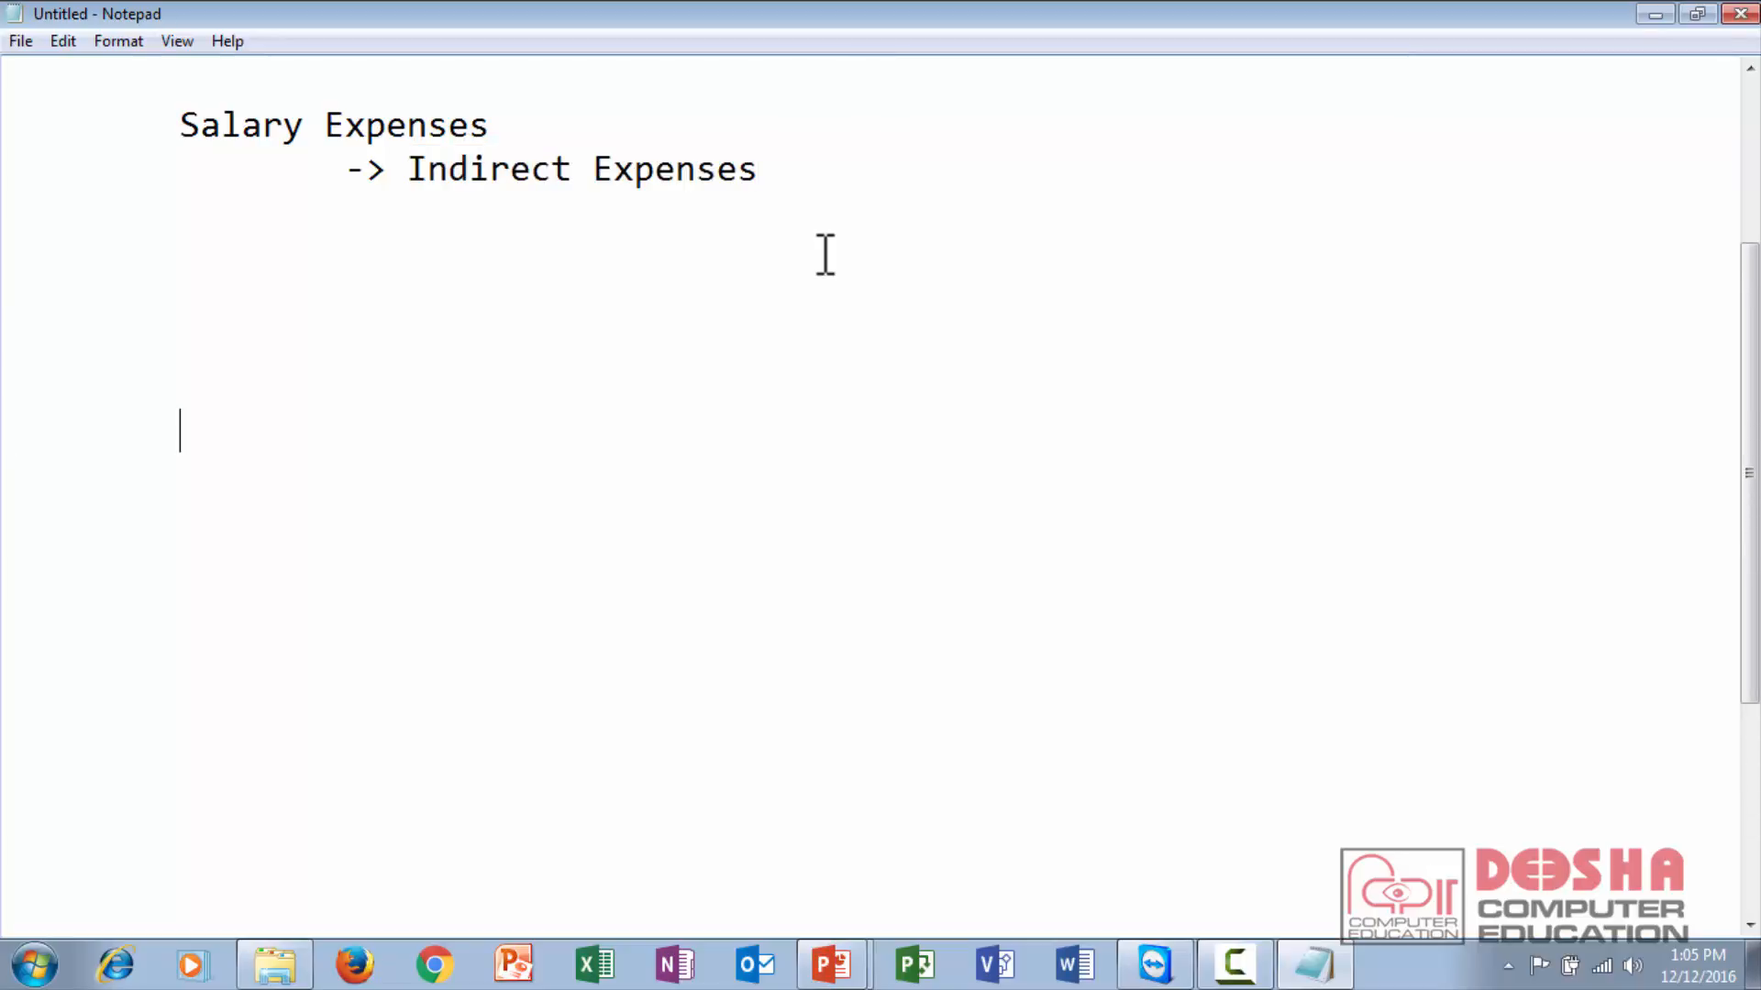
{"action": "type", "text": "Salary Expr"}
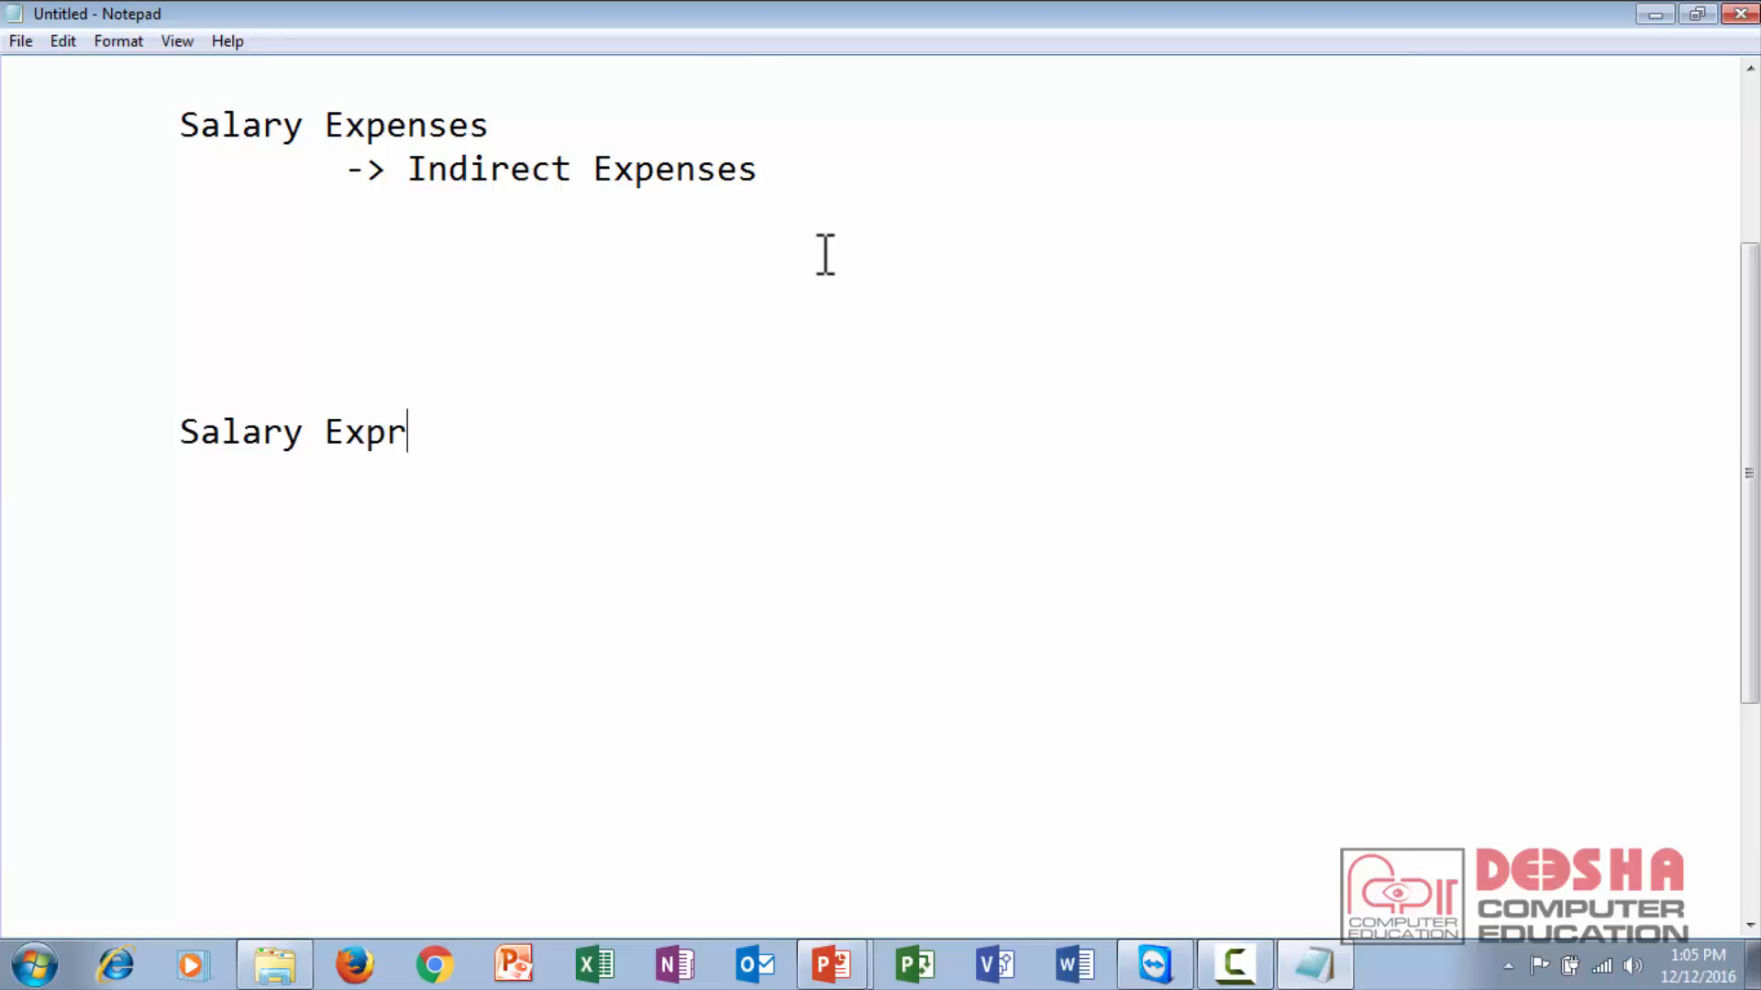
{"action": "key", "text": "BackSpace"}
{"action": "type", "text": "enses A"}
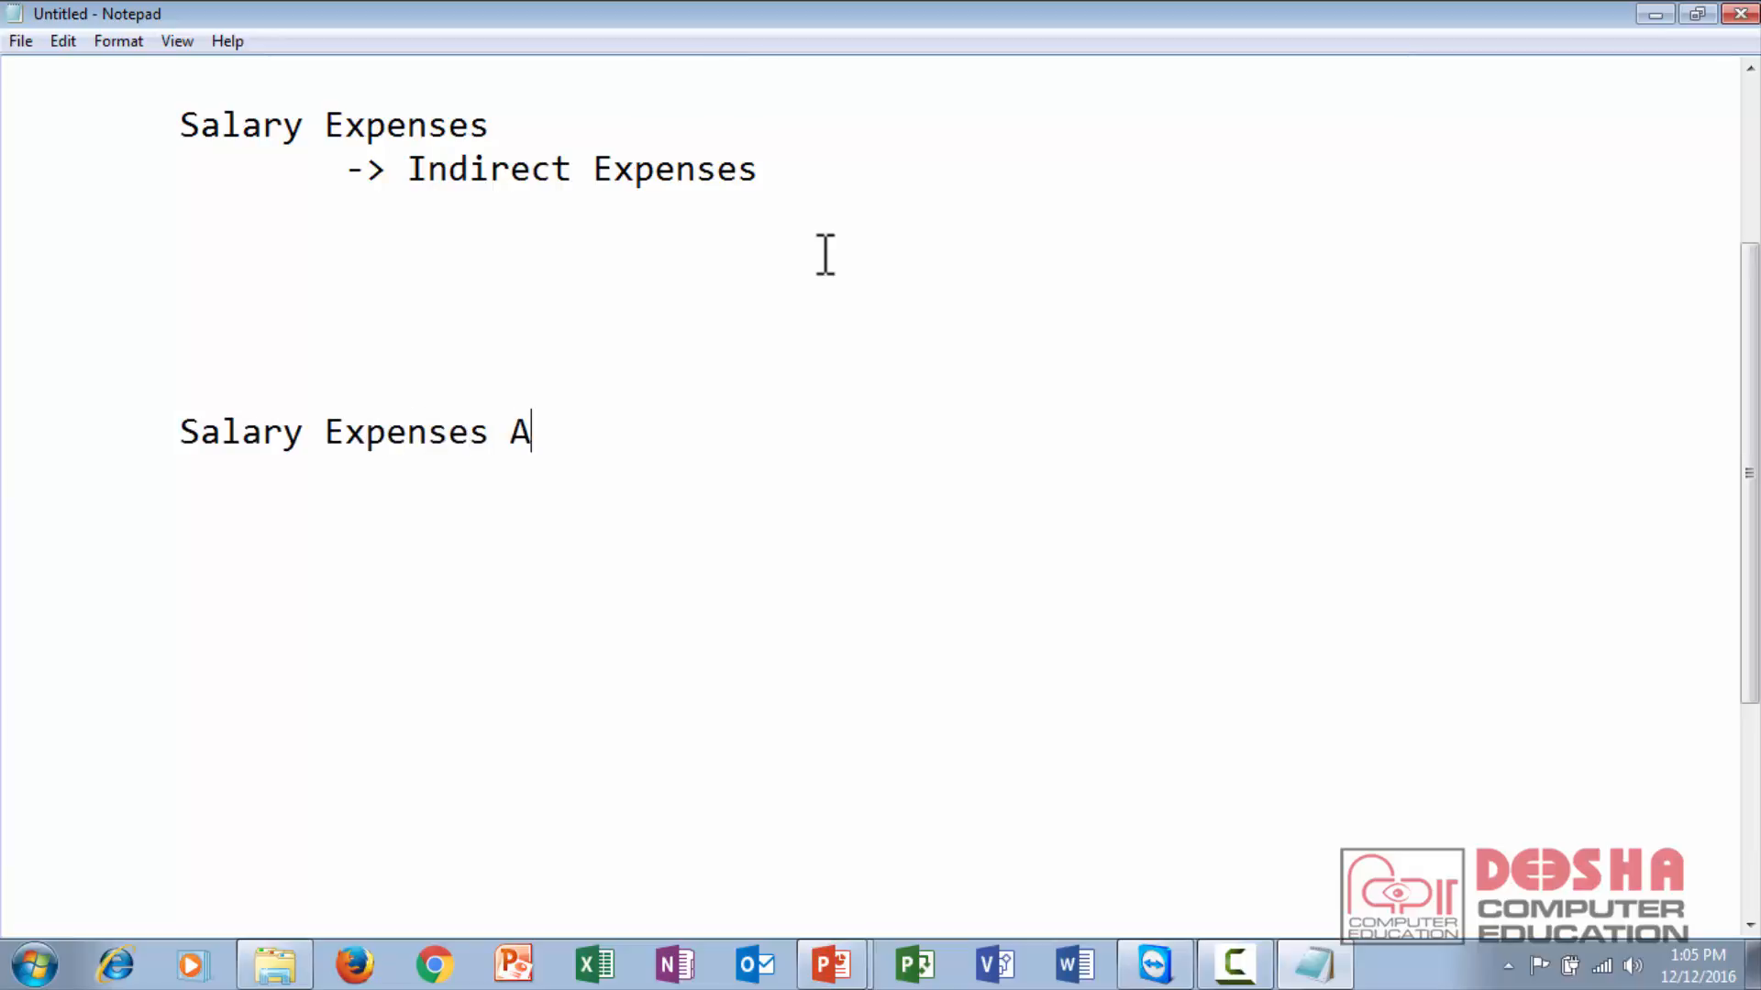
{"action": "type", "text": "/c...........Dr."}
{"action": "key", "text": "Return"}
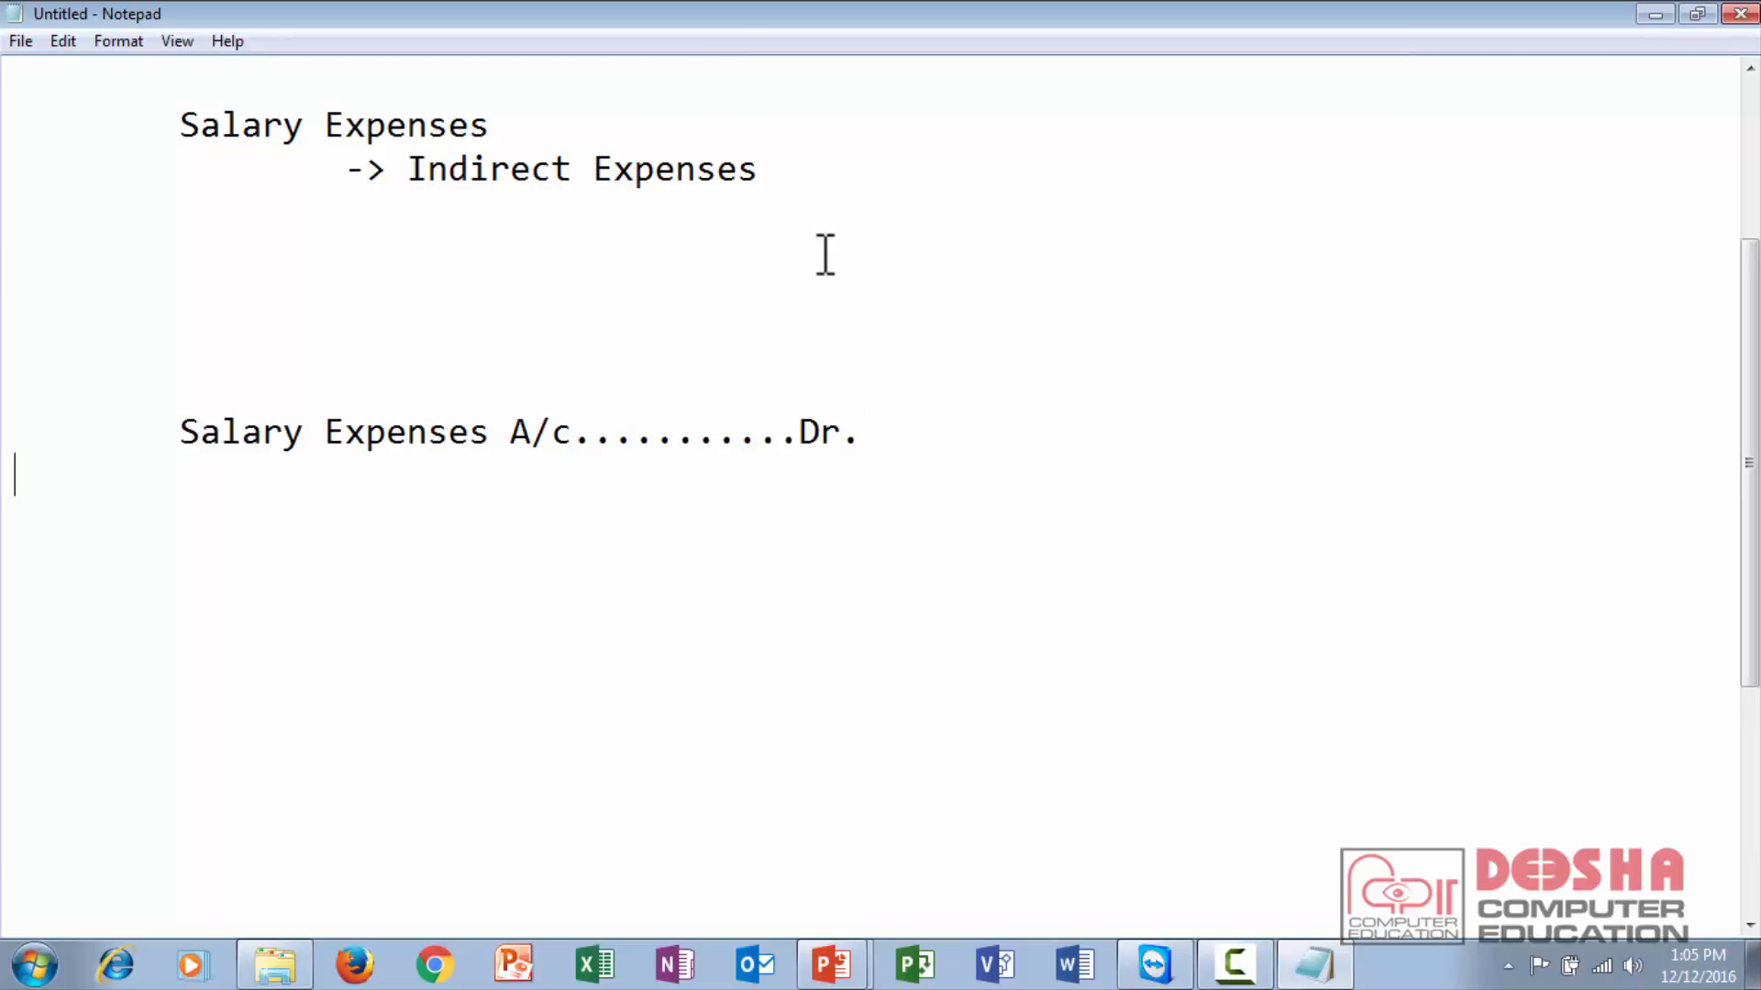
Add the indented credit entry "To Cash/Bank A/c......Cr." under the debit entry, and highlight the debit line.
{"action": "key", "text": "Tab"}
{"action": "key", "text": "Tab"}
{"action": "type", "text": "To Cash/Ha"}
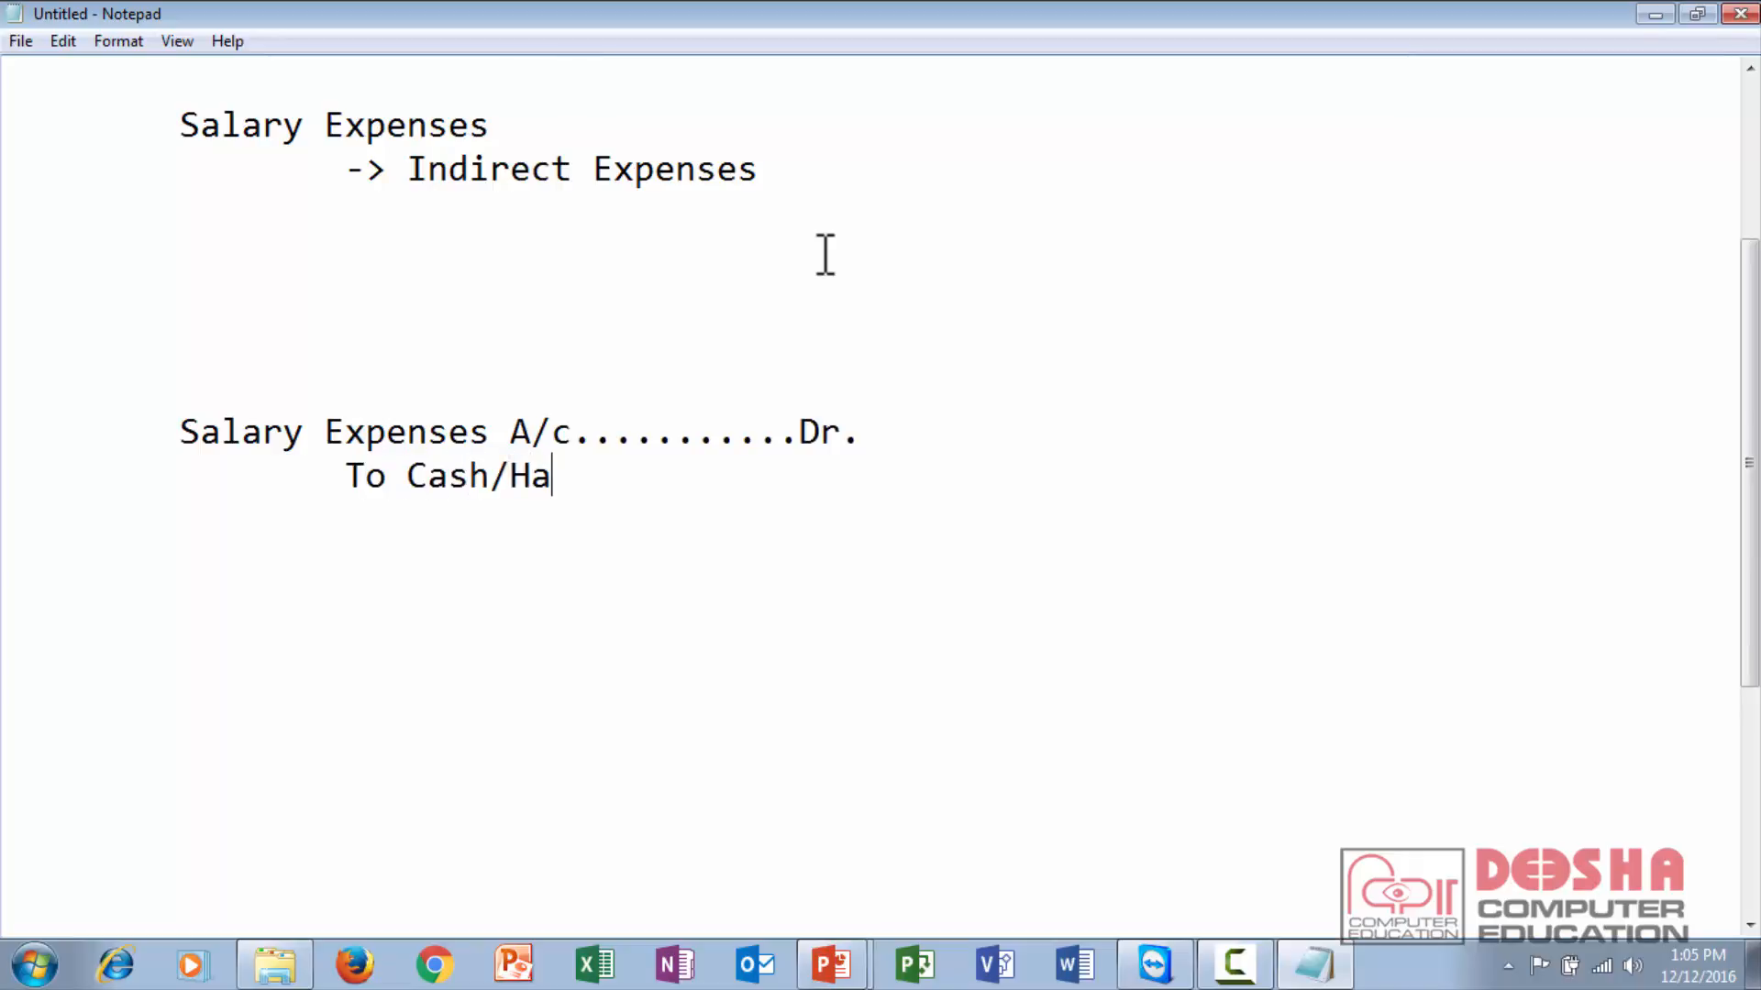
{"action": "key", "text": "BackSpace"}
{"action": "key", "text": "BackSpace"}
{"action": "type", "text": "BankA"}
{"action": "key", "text": "BackSpace"}
{"action": "type", "text": "A"}
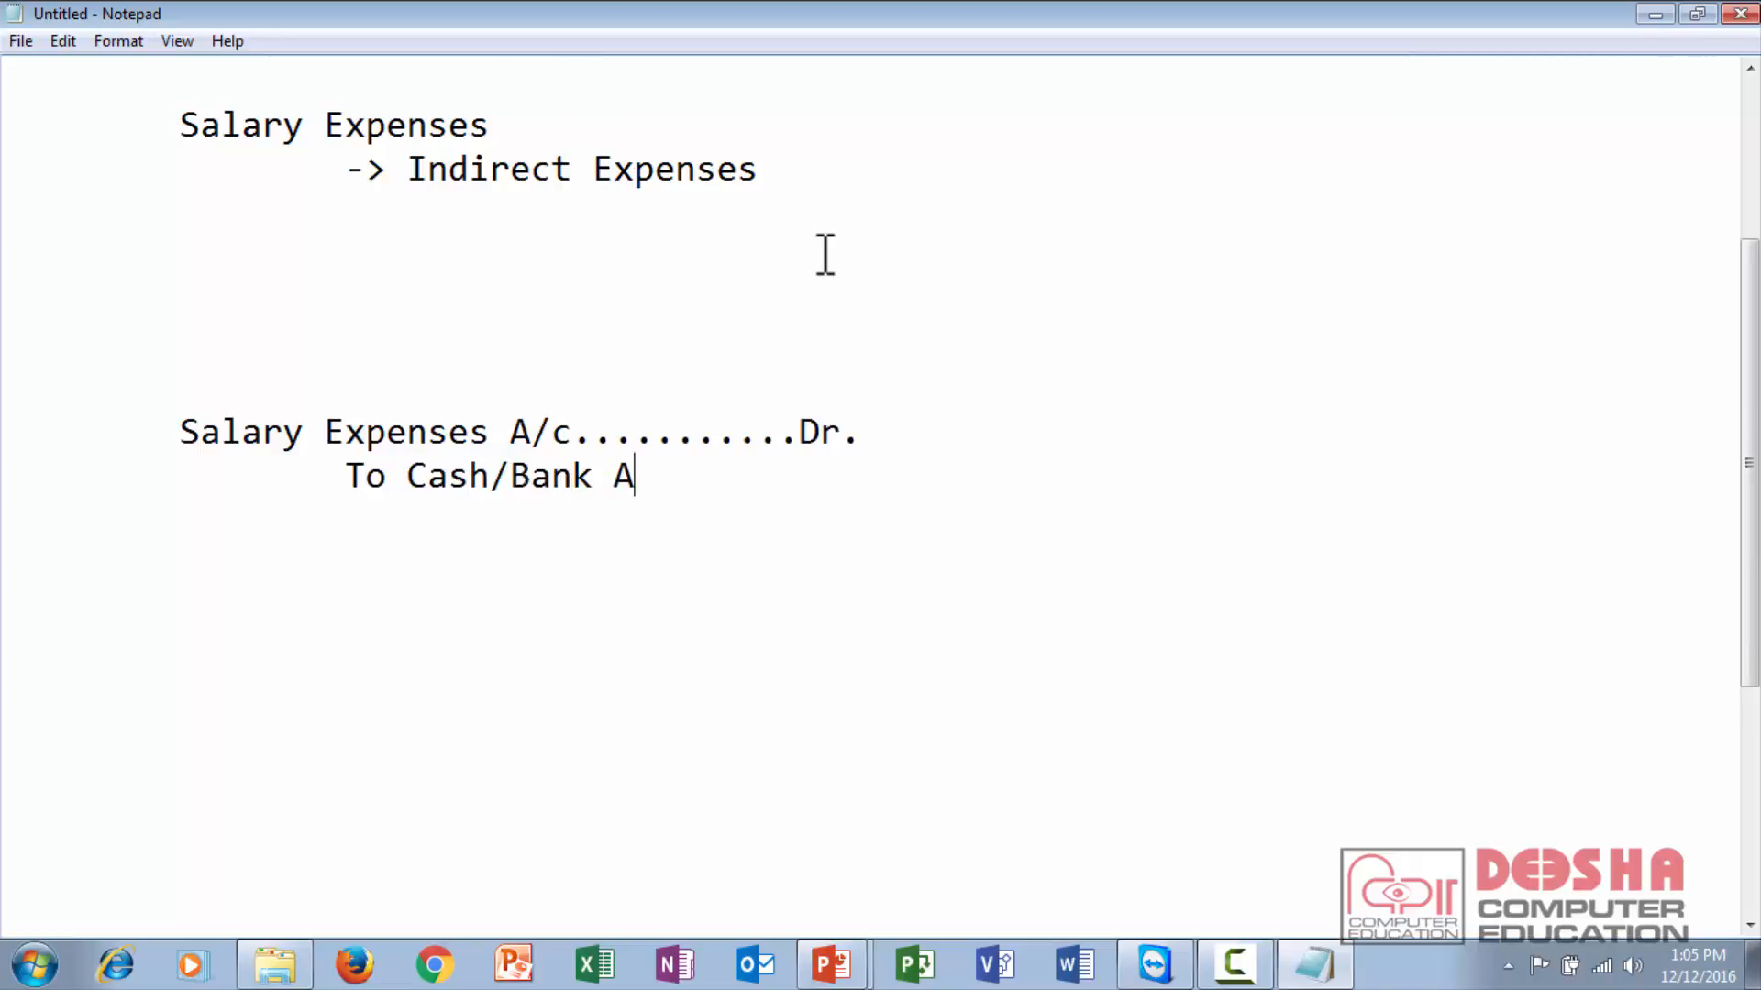
{"action": "type", "text": "c"}
{"action": "key", "text": "BackSpace"}
{"action": "type", "text": "/c......Cr."}
{"action": "left_click_drag", "start_coordinate": [177, 436], "coordinate": [864, 432]}
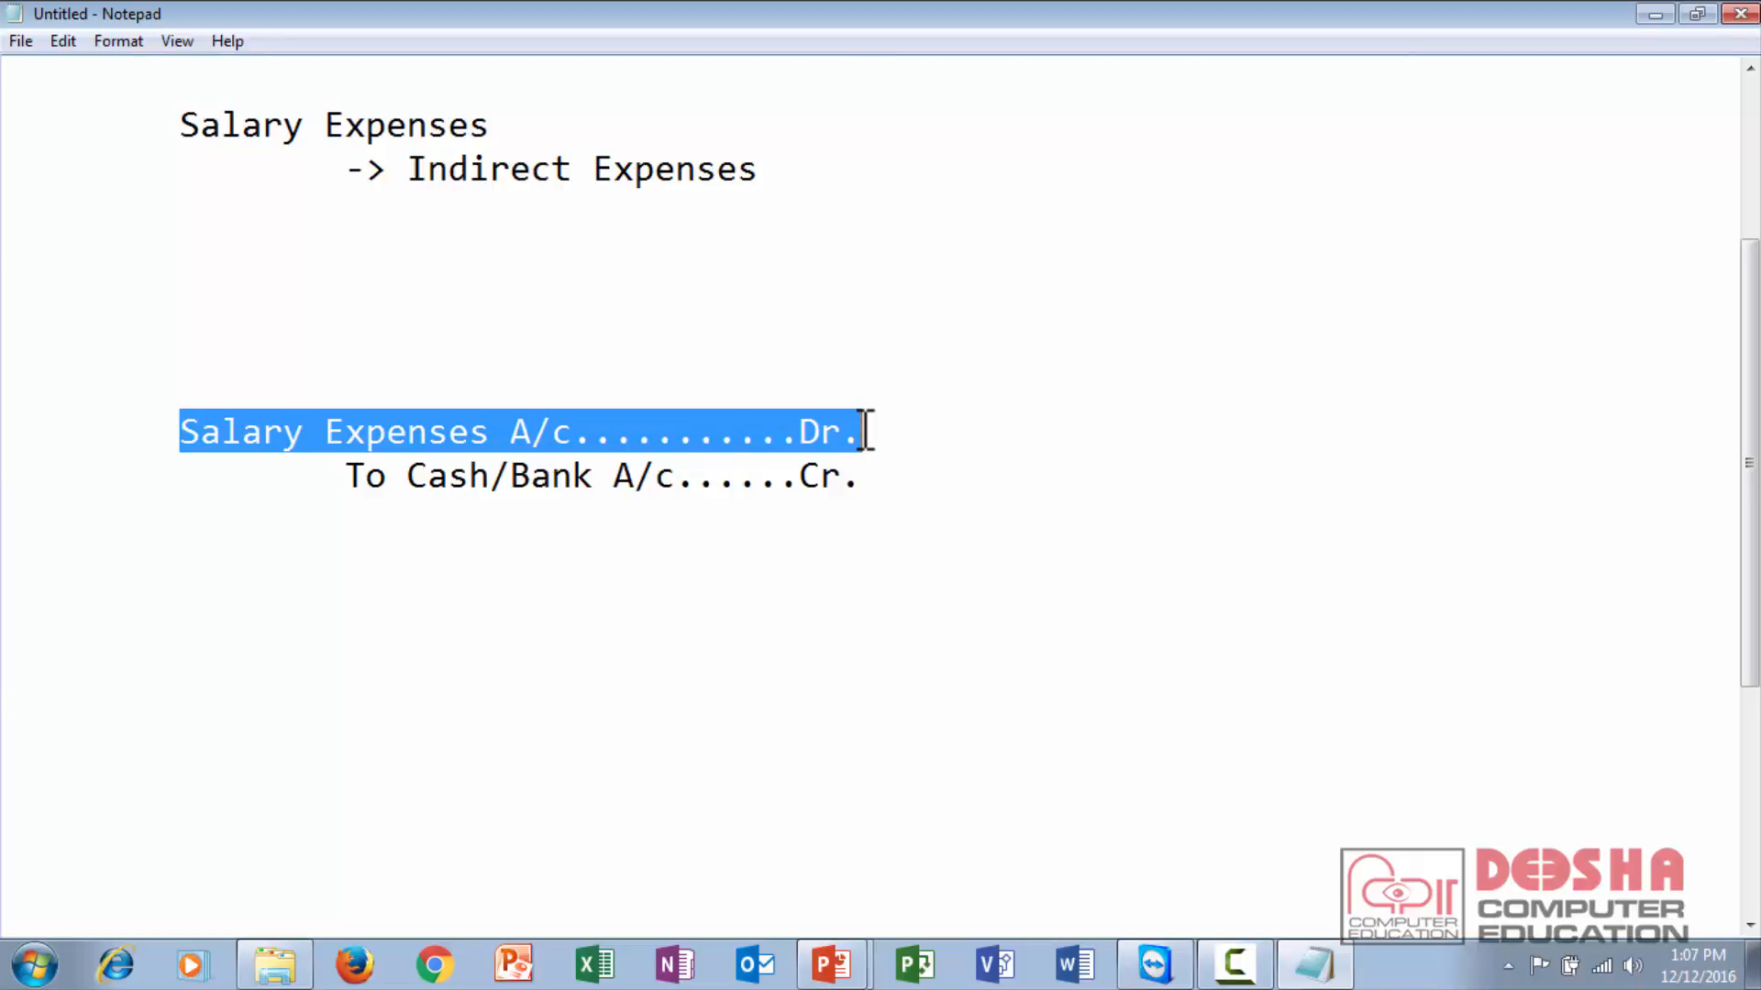
Change the "Salary Expenses" heading above the Indirect Expenses line to "A's Salary A/c".
{"action": "key", "text": "Up"}
{"action": "key", "text": "Up"}
{"action": "key", "text": "Up"}
{"action": "key", "text": "Up"}
{"action": "key", "text": "Up"}
{"action": "key", "text": "Up"}
{"action": "key", "text": "Up"}
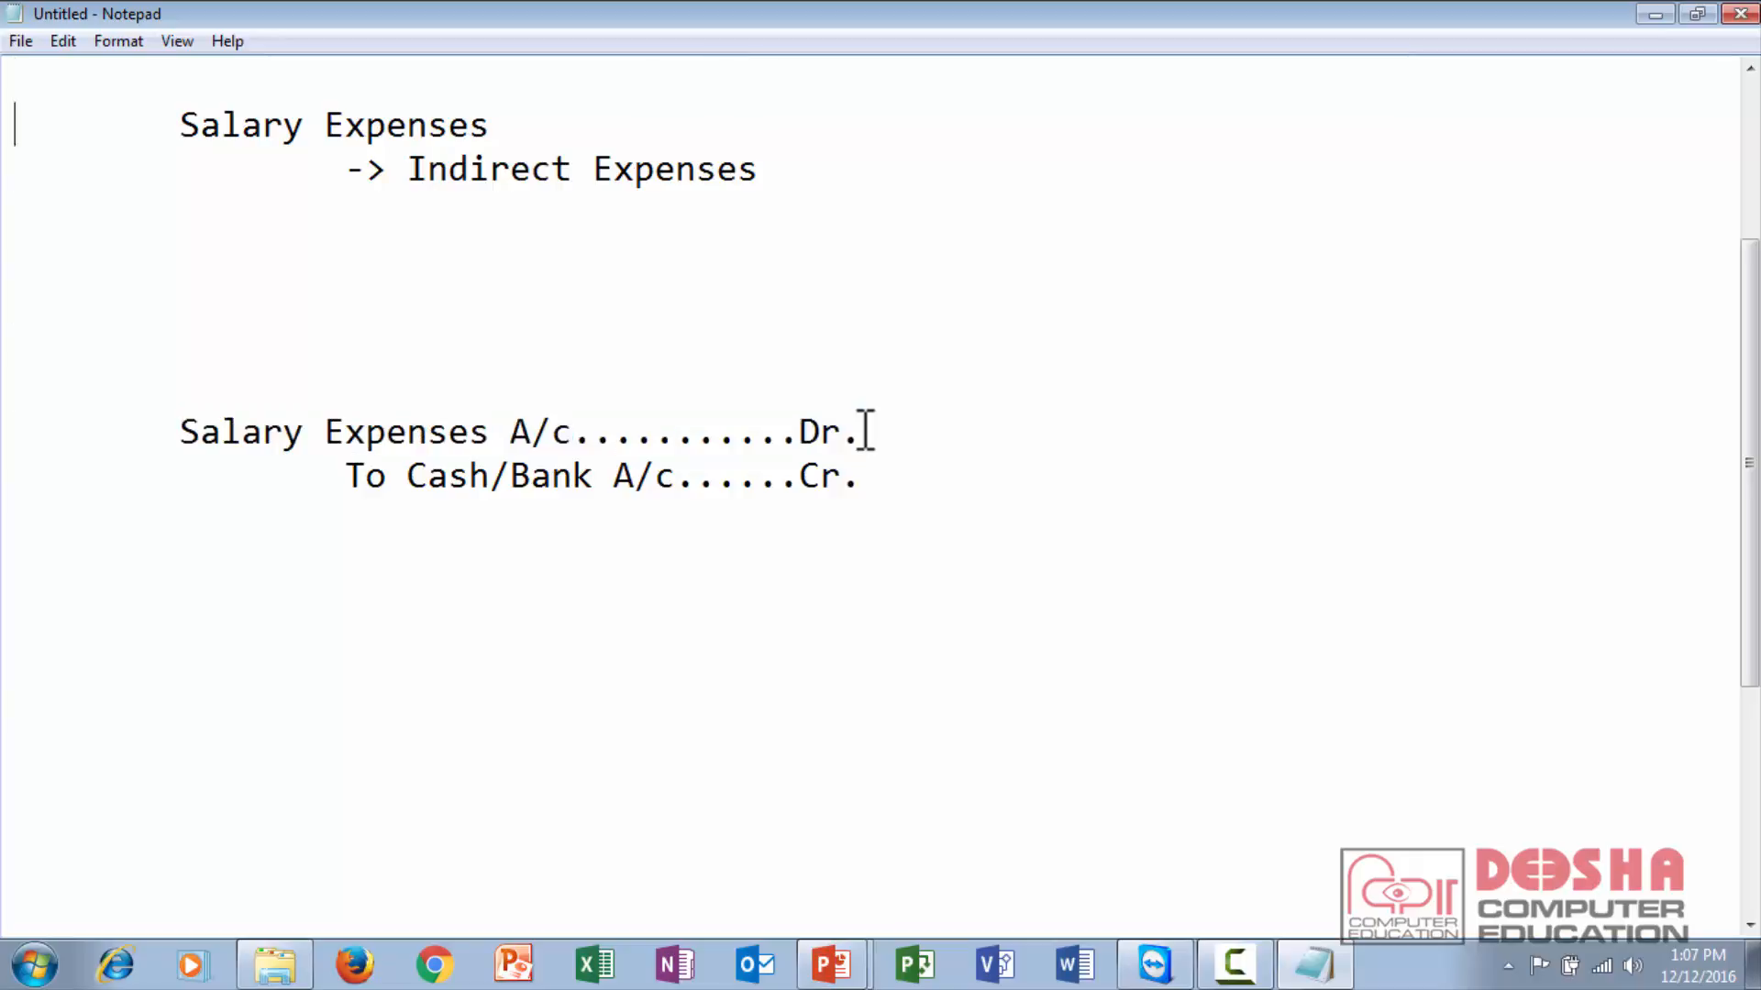
{"action": "key", "text": "Right"}
{"action": "type", "text": "A's"}
{"action": "key", "text": "ctrl+Right"}
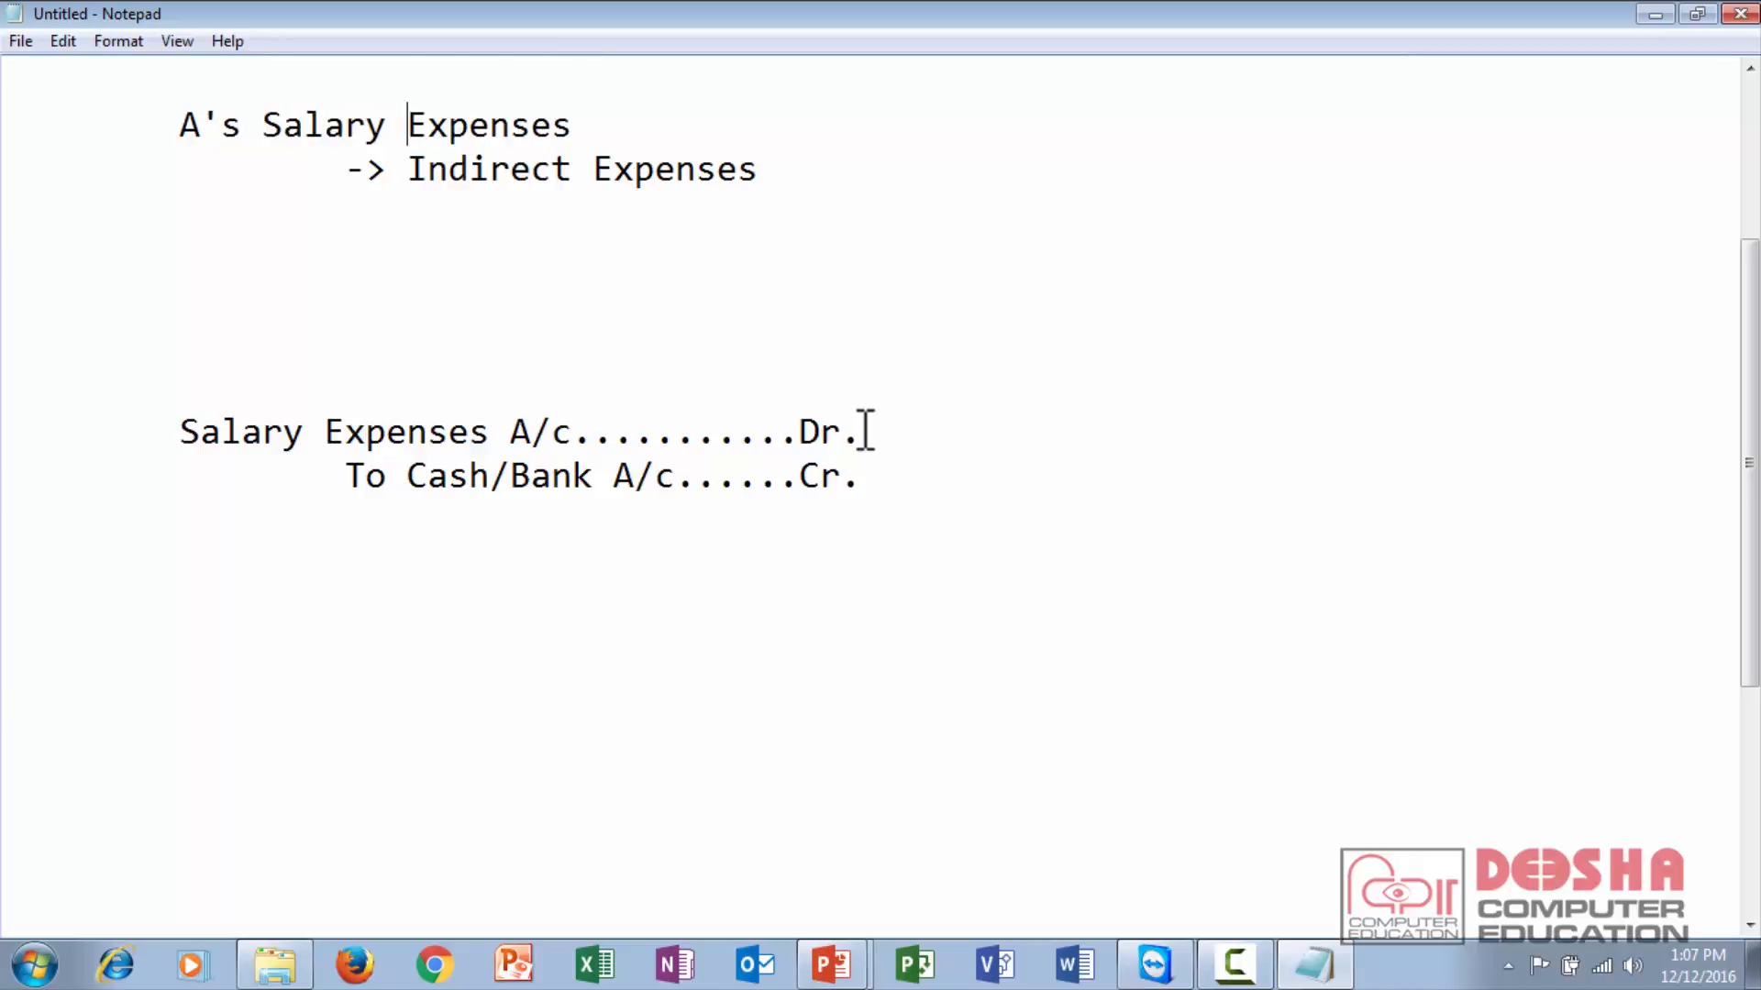
{"action": "key", "text": "End"}
{"action": "key", "text": "ctrl+shift+Left"}
{"action": "key", "text": "BackSpace"}
{"action": "type", "text": "A"}
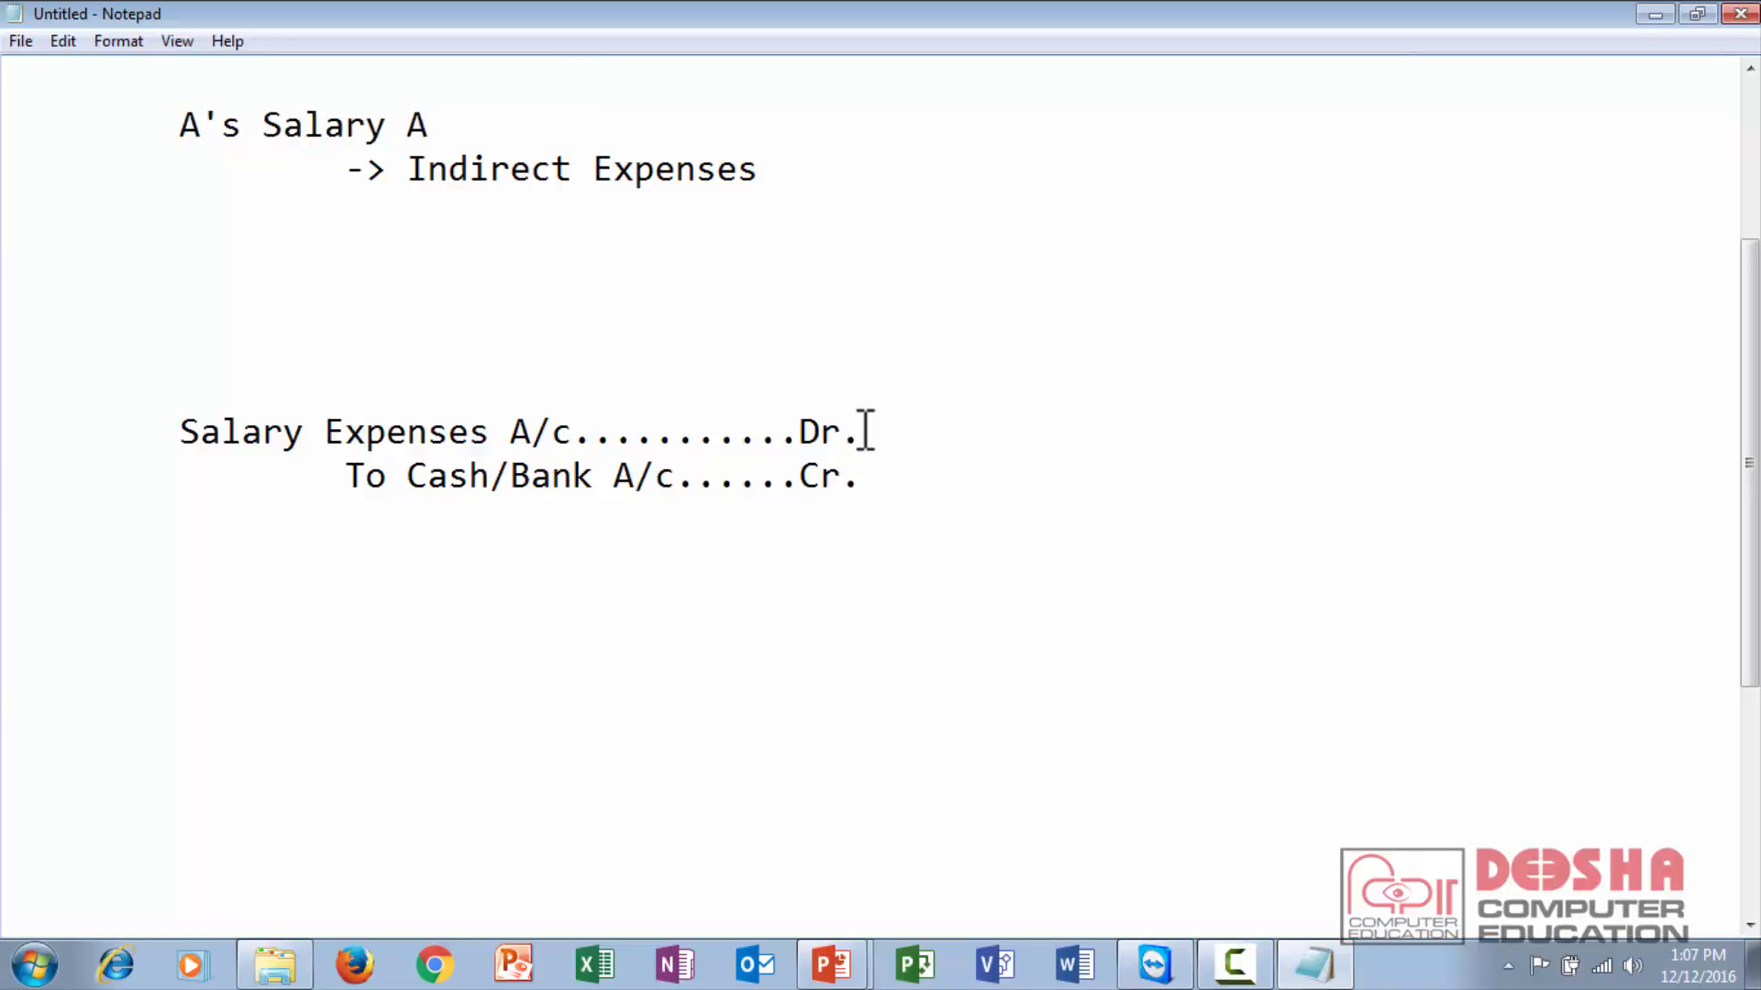
{"action": "type", "text": "/c"}
Duplicate the "A's Salary A/c" line beneath itself and change the copy to "B's Salary A/c".
{"action": "key", "text": "shift+Home"}
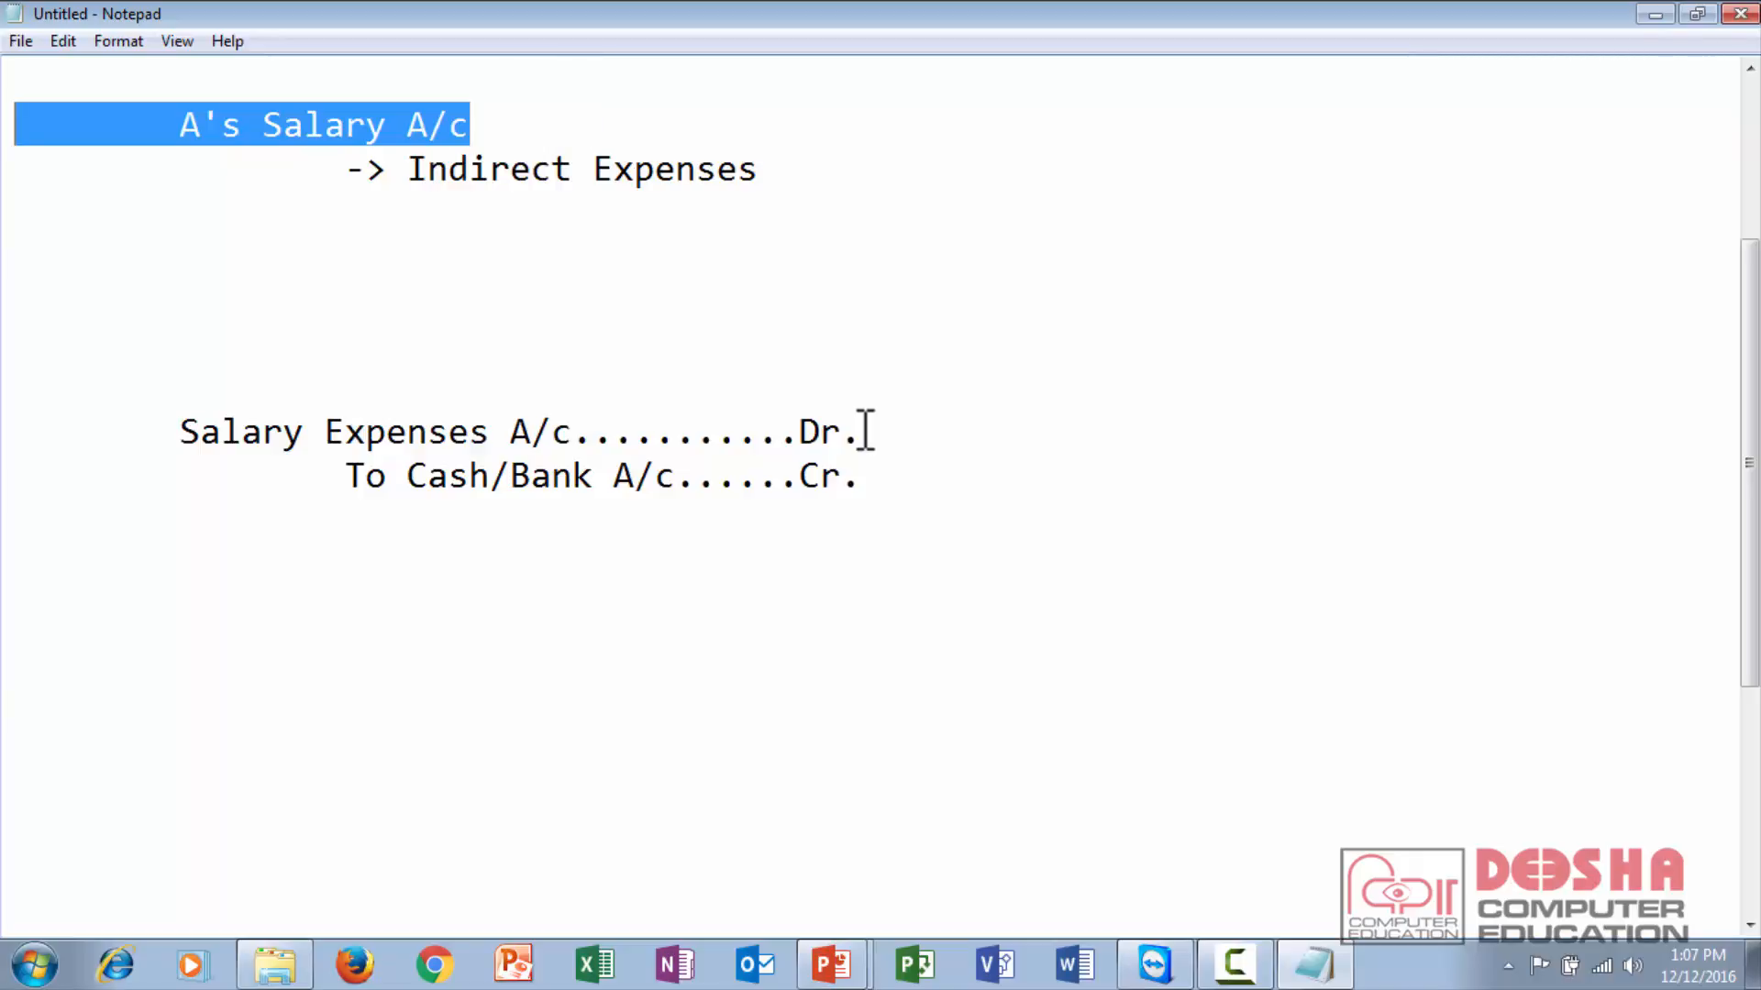
{"action": "key", "text": "ctrl+c"}
{"action": "key", "text": "End"}
{"action": "key", "text": "Return"}
{"action": "key", "text": "ctrl+v"}
{"action": "key", "text": "Left"}
{"action": "key", "text": "Left"}
{"action": "key", "text": "Left"}
{"action": "key", "text": "Left"}
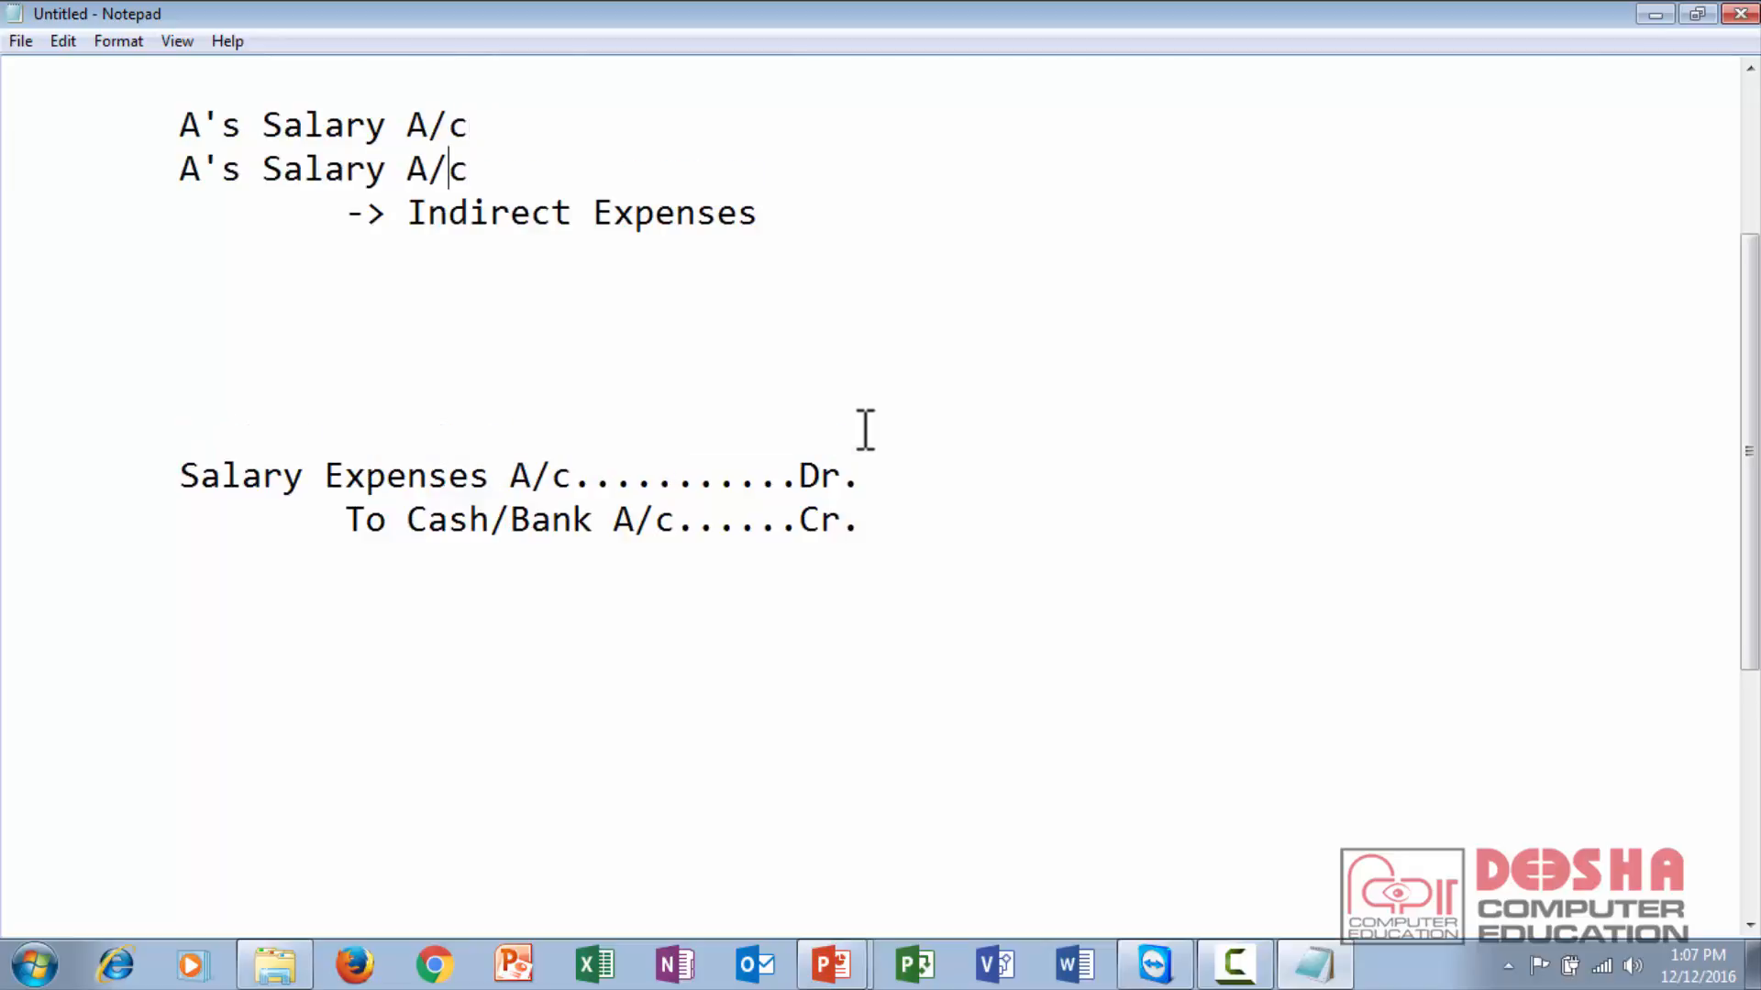
{"action": "key", "text": "Left"}
{"action": "key", "text": "Left"}
{"action": "key", "text": "Left"}
{"action": "key", "text": "Left"}
{"action": "key", "text": "Left"}
{"action": "key", "text": "Left"}
{"action": "key", "text": "Left"}
{"action": "key", "text": "Left"}
{"action": "key", "text": "Left"}
{"action": "key", "text": "BackSpace"}
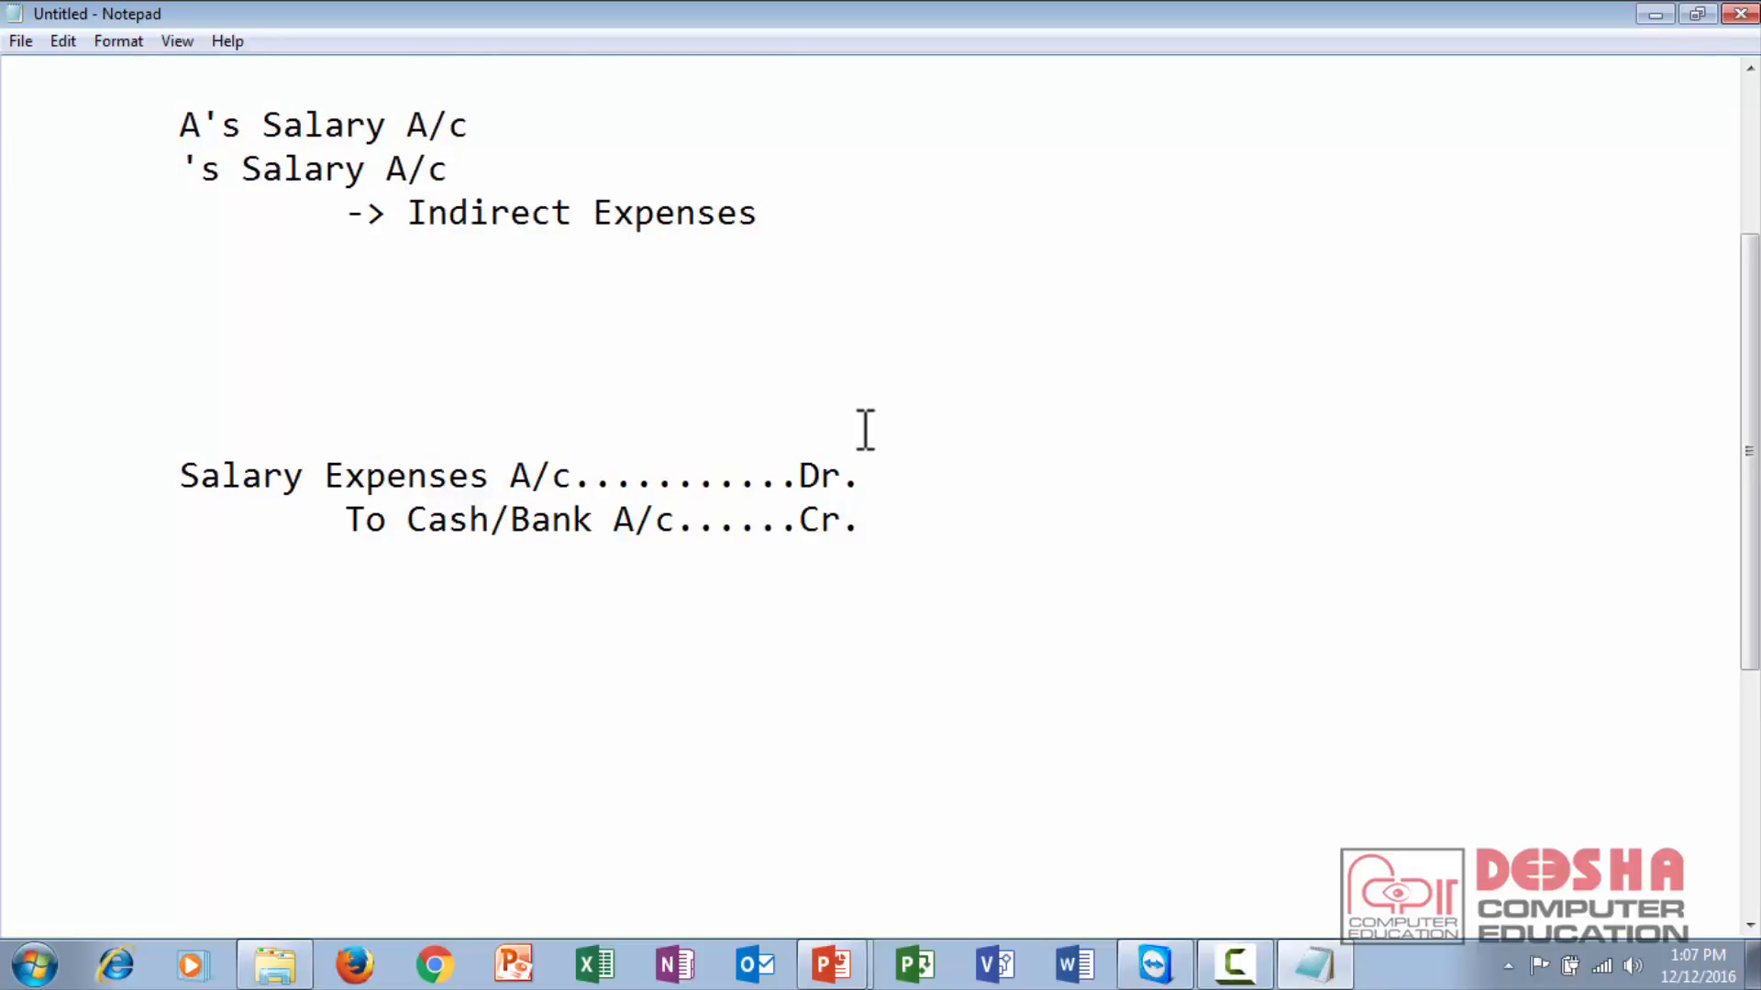
{"action": "type", "text": "B"}
Reuse the "Salary A/c" text to add lines for C's Salary A/c and D's Salary A/c below B's line.
{"action": "key", "text": "Right"}
{"action": "key", "text": "Right"}
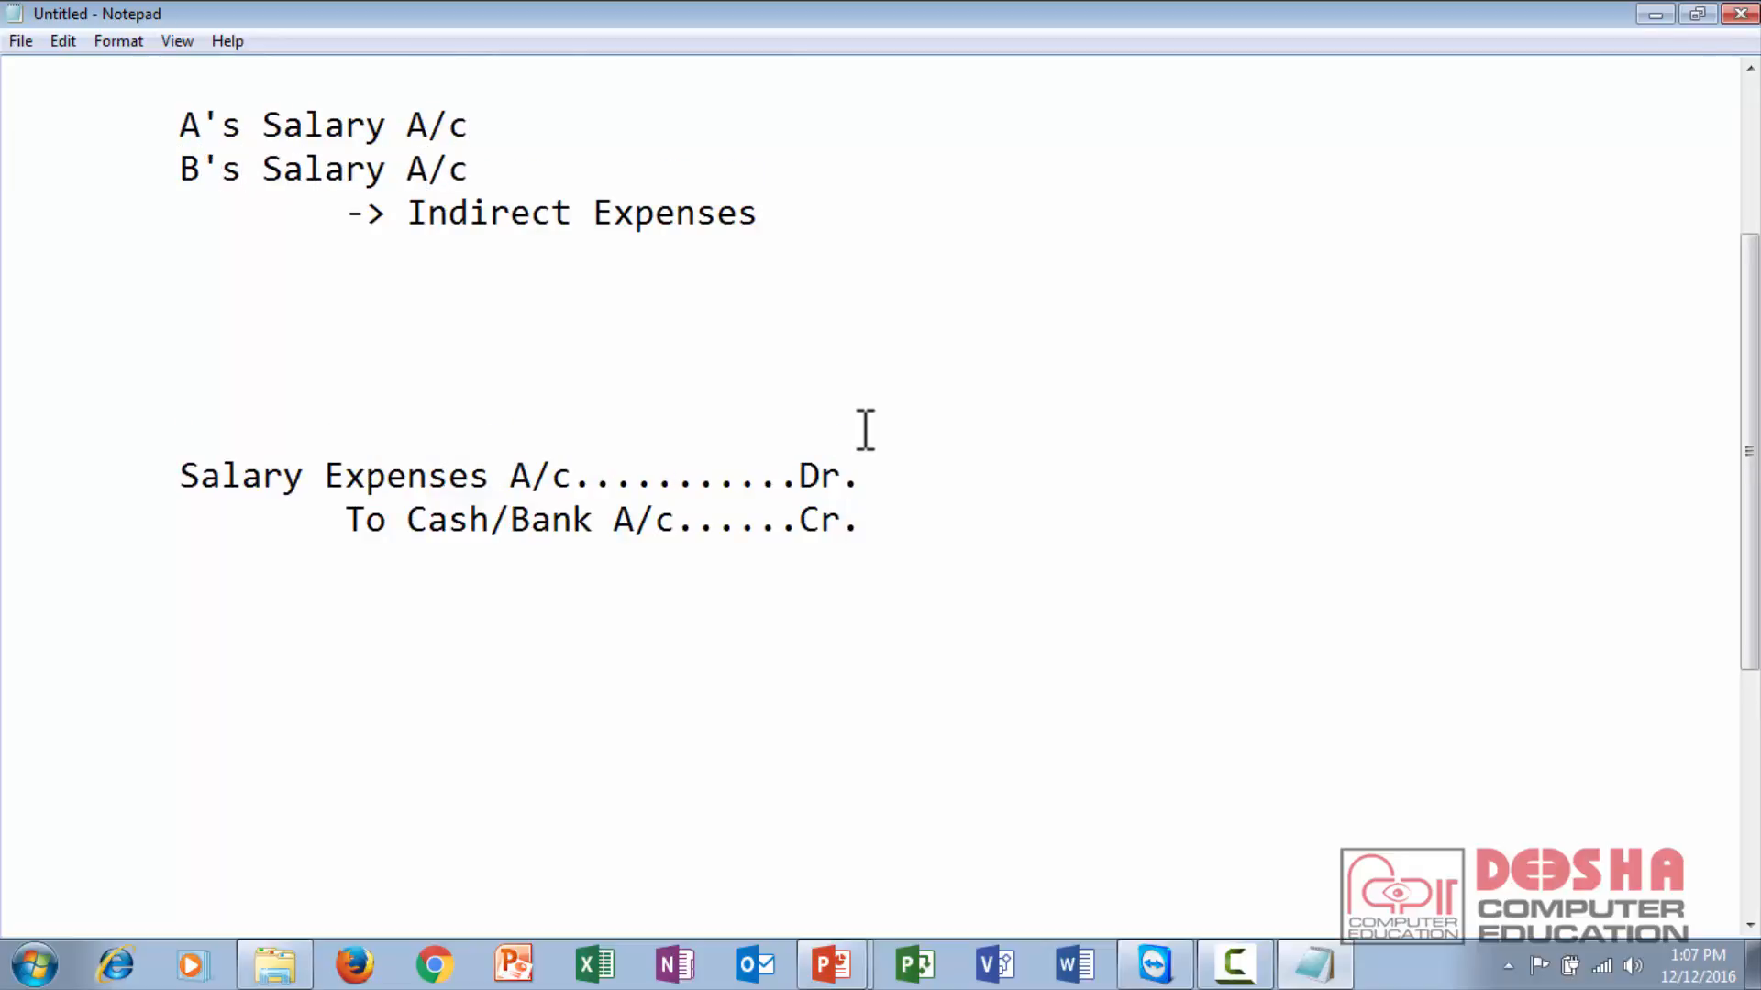
{"action": "key", "text": "shift+End"}
{"action": "key", "text": "End"}
{"action": "key", "text": "Return"}
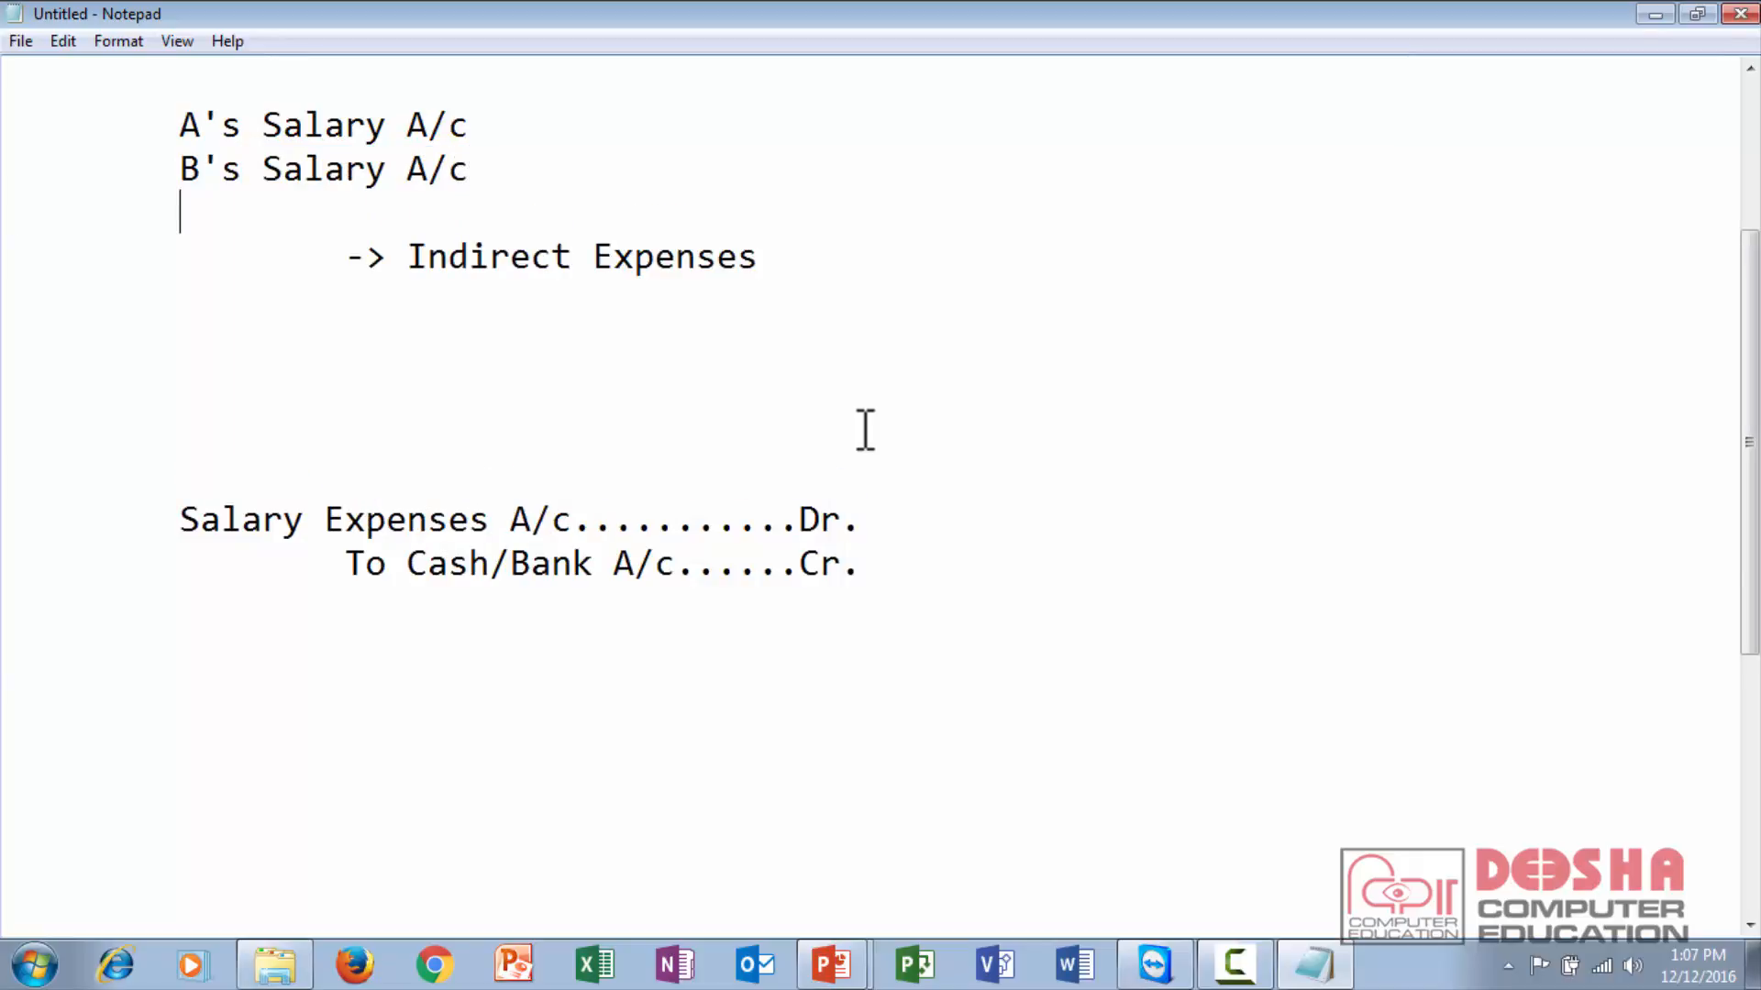
{"action": "type", "text": "C's"}
{"action": "key", "text": "ctrl+v"}
{"action": "key", "text": "Return"}
{"action": "key", "text": "Tab"}
{"action": "type", "text": "D"}
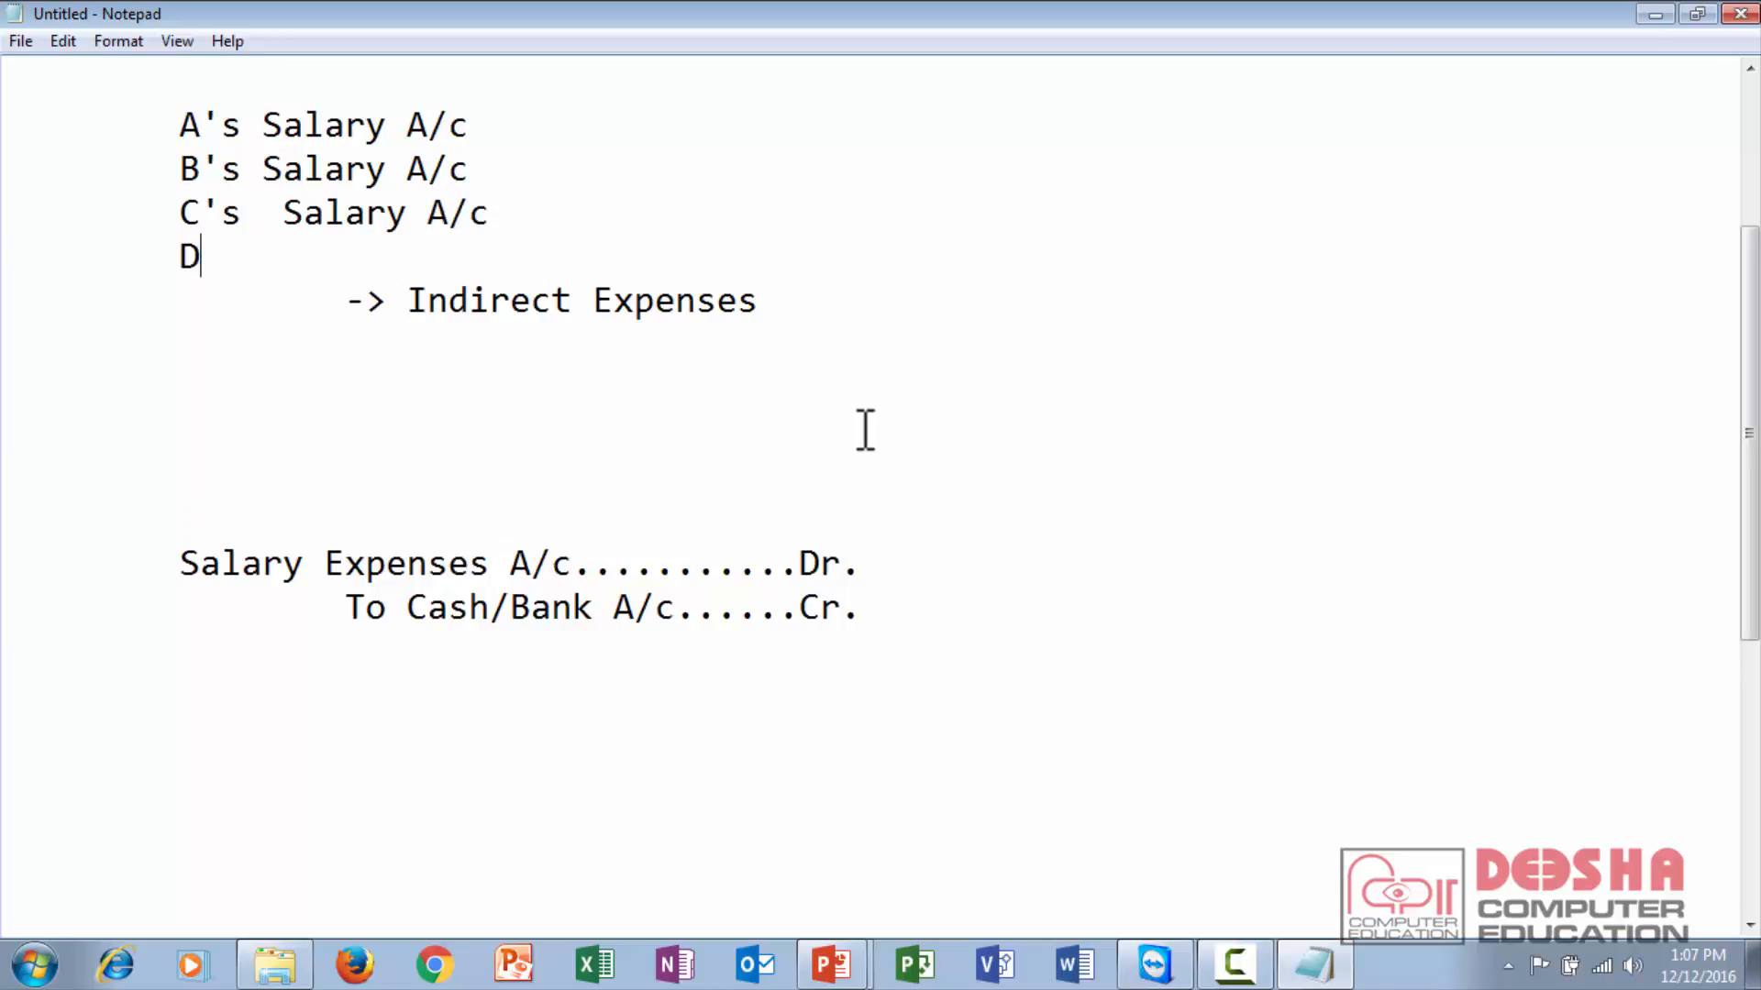
{"action": "type", "text": "'s"}
{"action": "key", "text": "ctrl+v"}
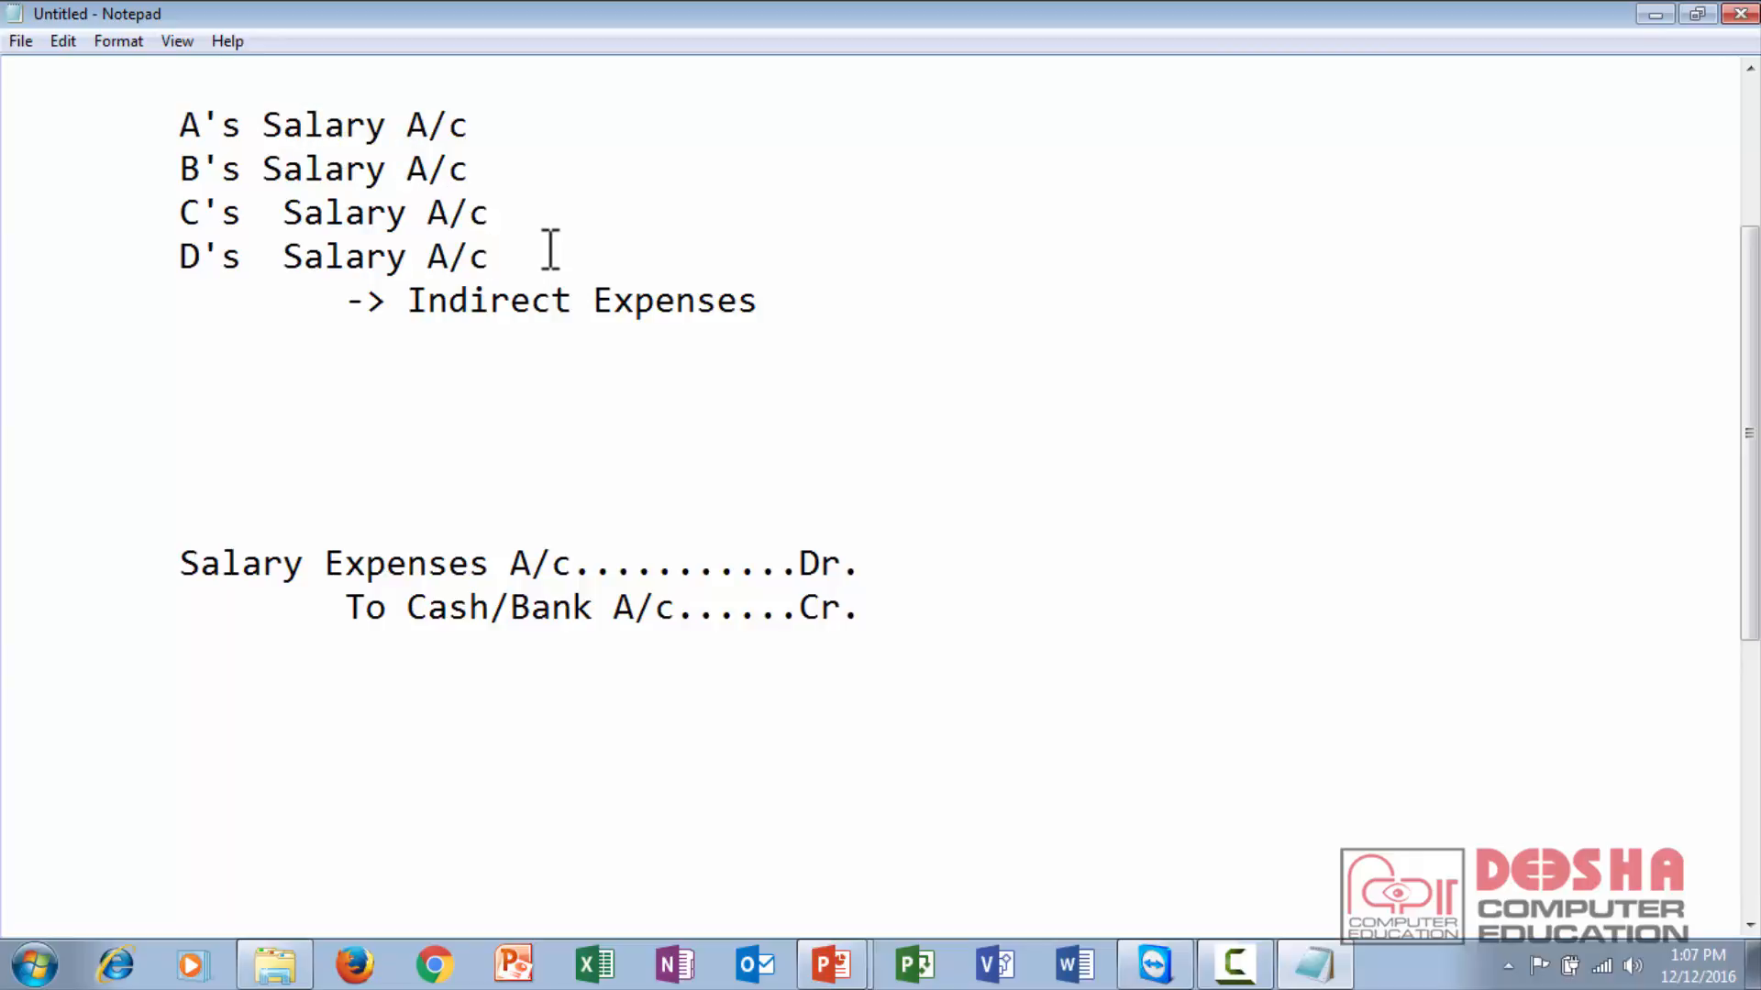
Highlight the four individual salary accounts and the Indirect Expenses group beneath them.
{"action": "left_click_drag", "start_coordinate": [181, 122], "coordinate": [509, 260]}
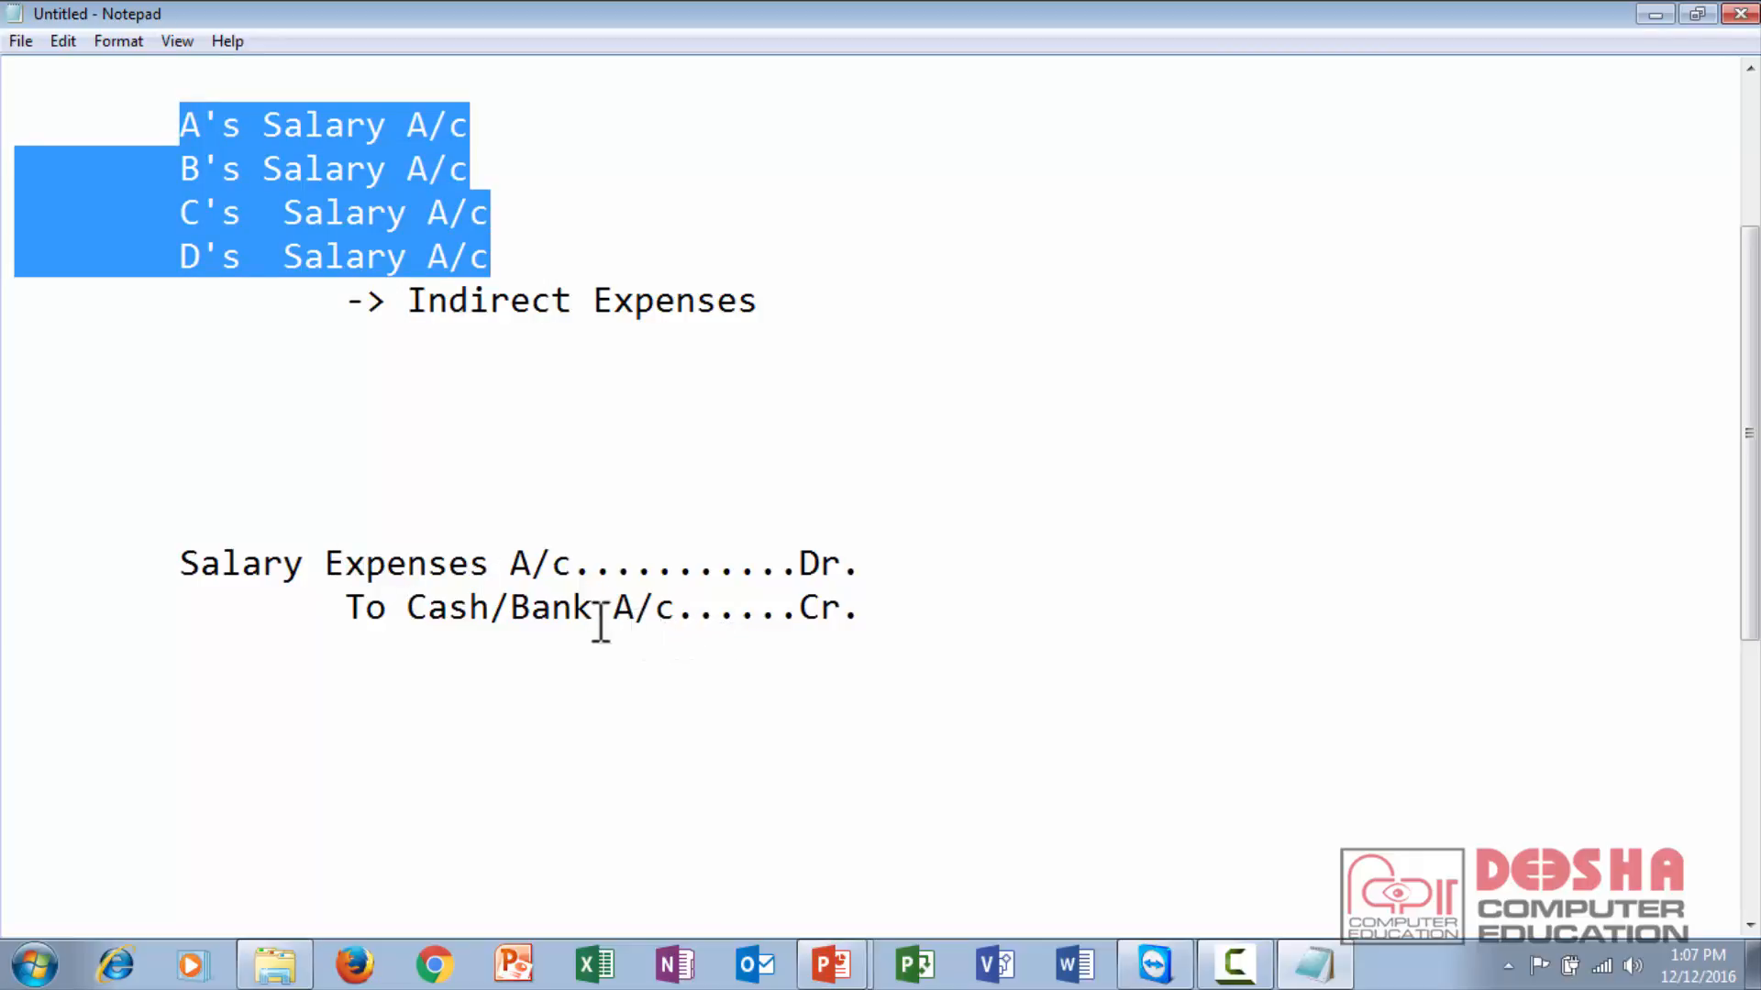
{"action": "left_click", "coordinate": [261, 573]}
{"action": "left_click_drag", "start_coordinate": [179, 122], "coordinate": [837, 299]}
{"action": "left_click", "coordinate": [837, 300]}
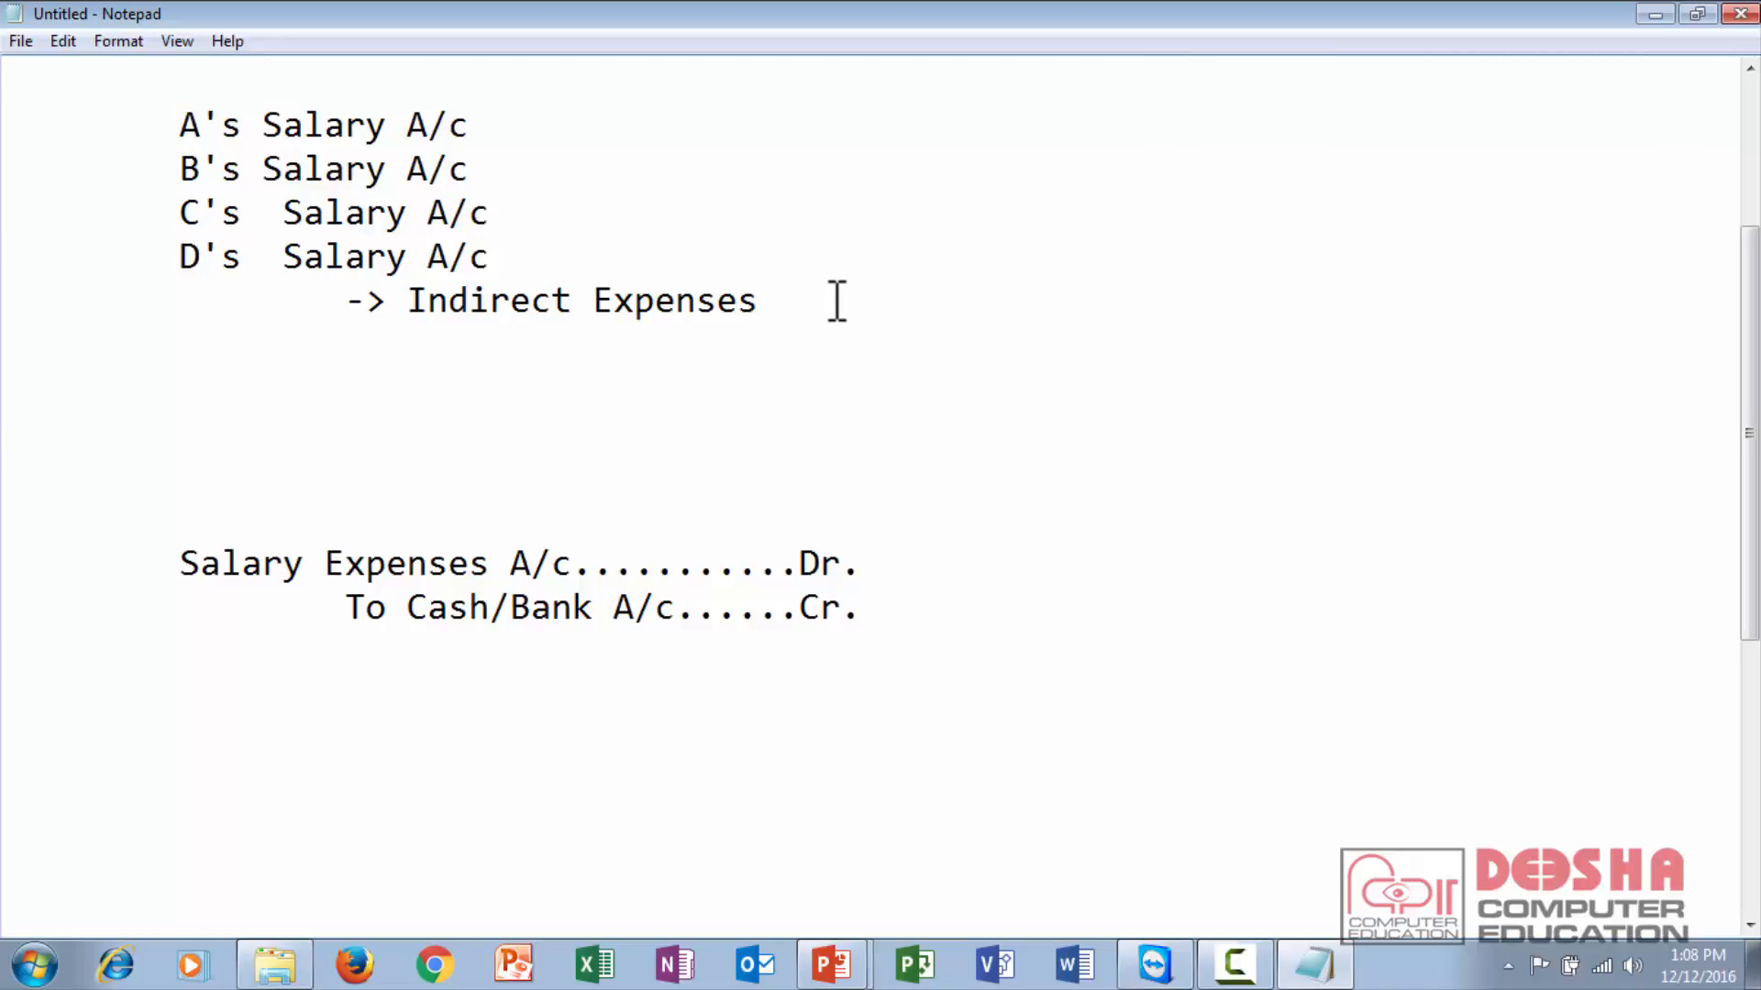
{"action": "left_click_drag", "start_coordinate": [424, 300], "coordinate": [932, 287]}
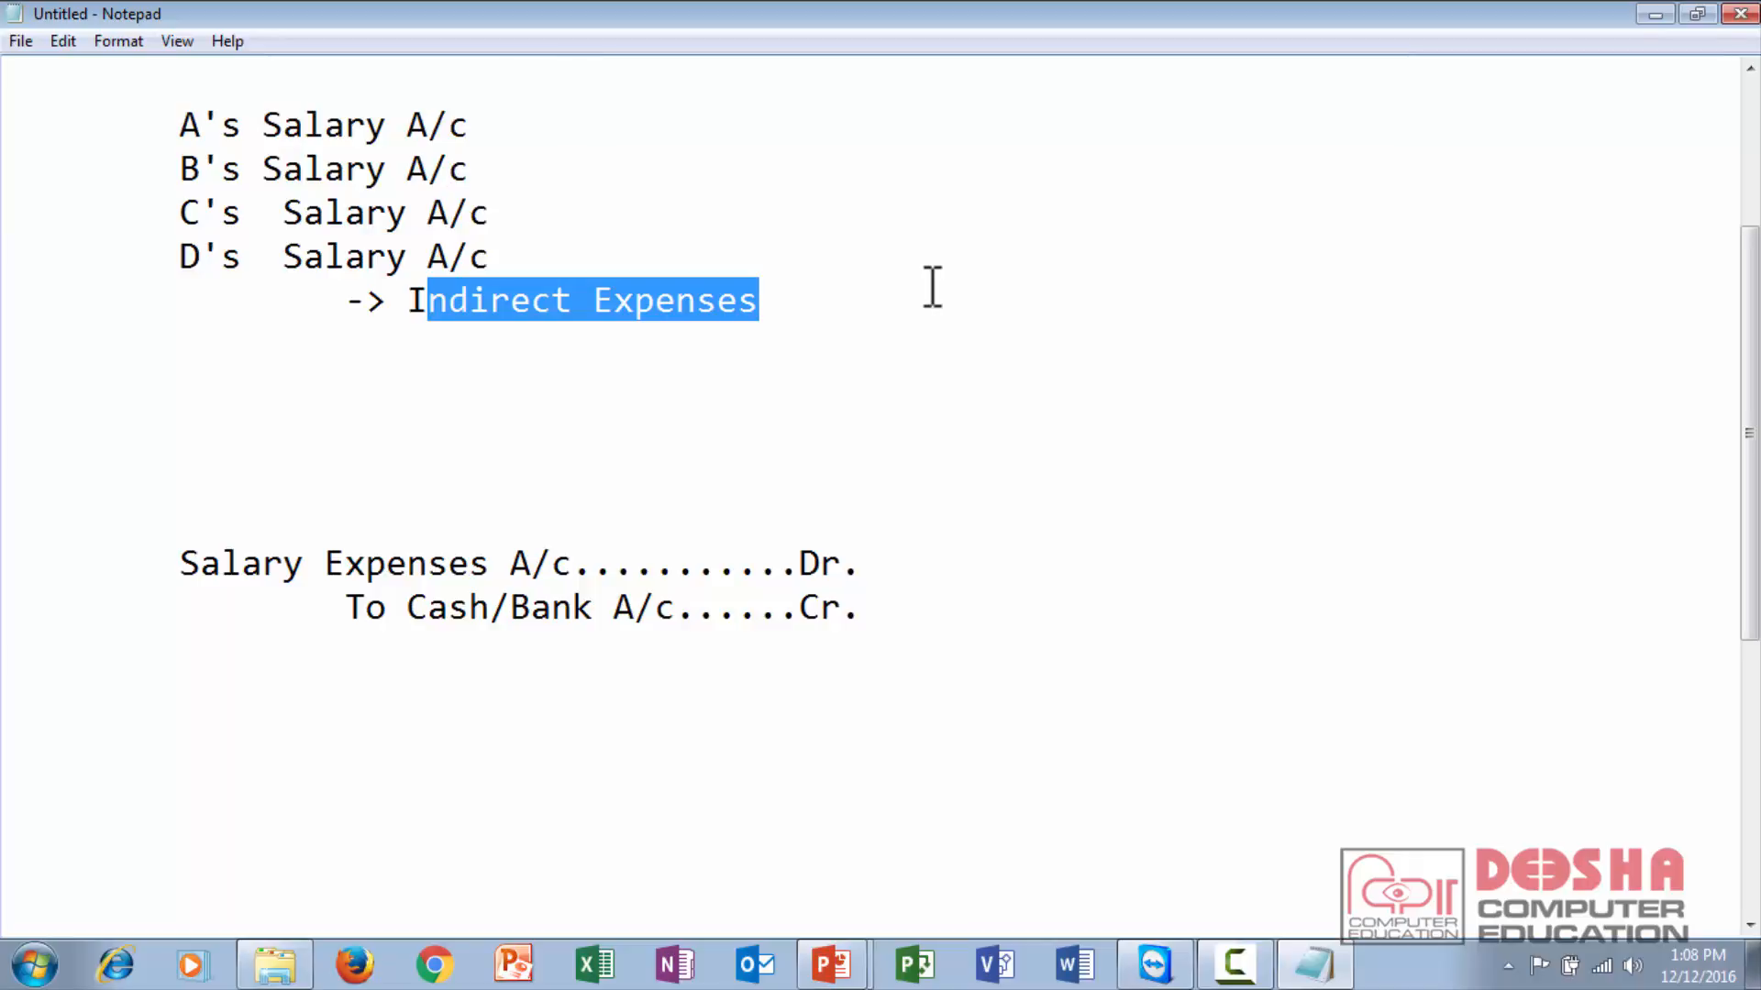
Leave the notes, show the desktop and launch Tally.ERP 9.
{"action": "key", "text": "alt+Tab"}
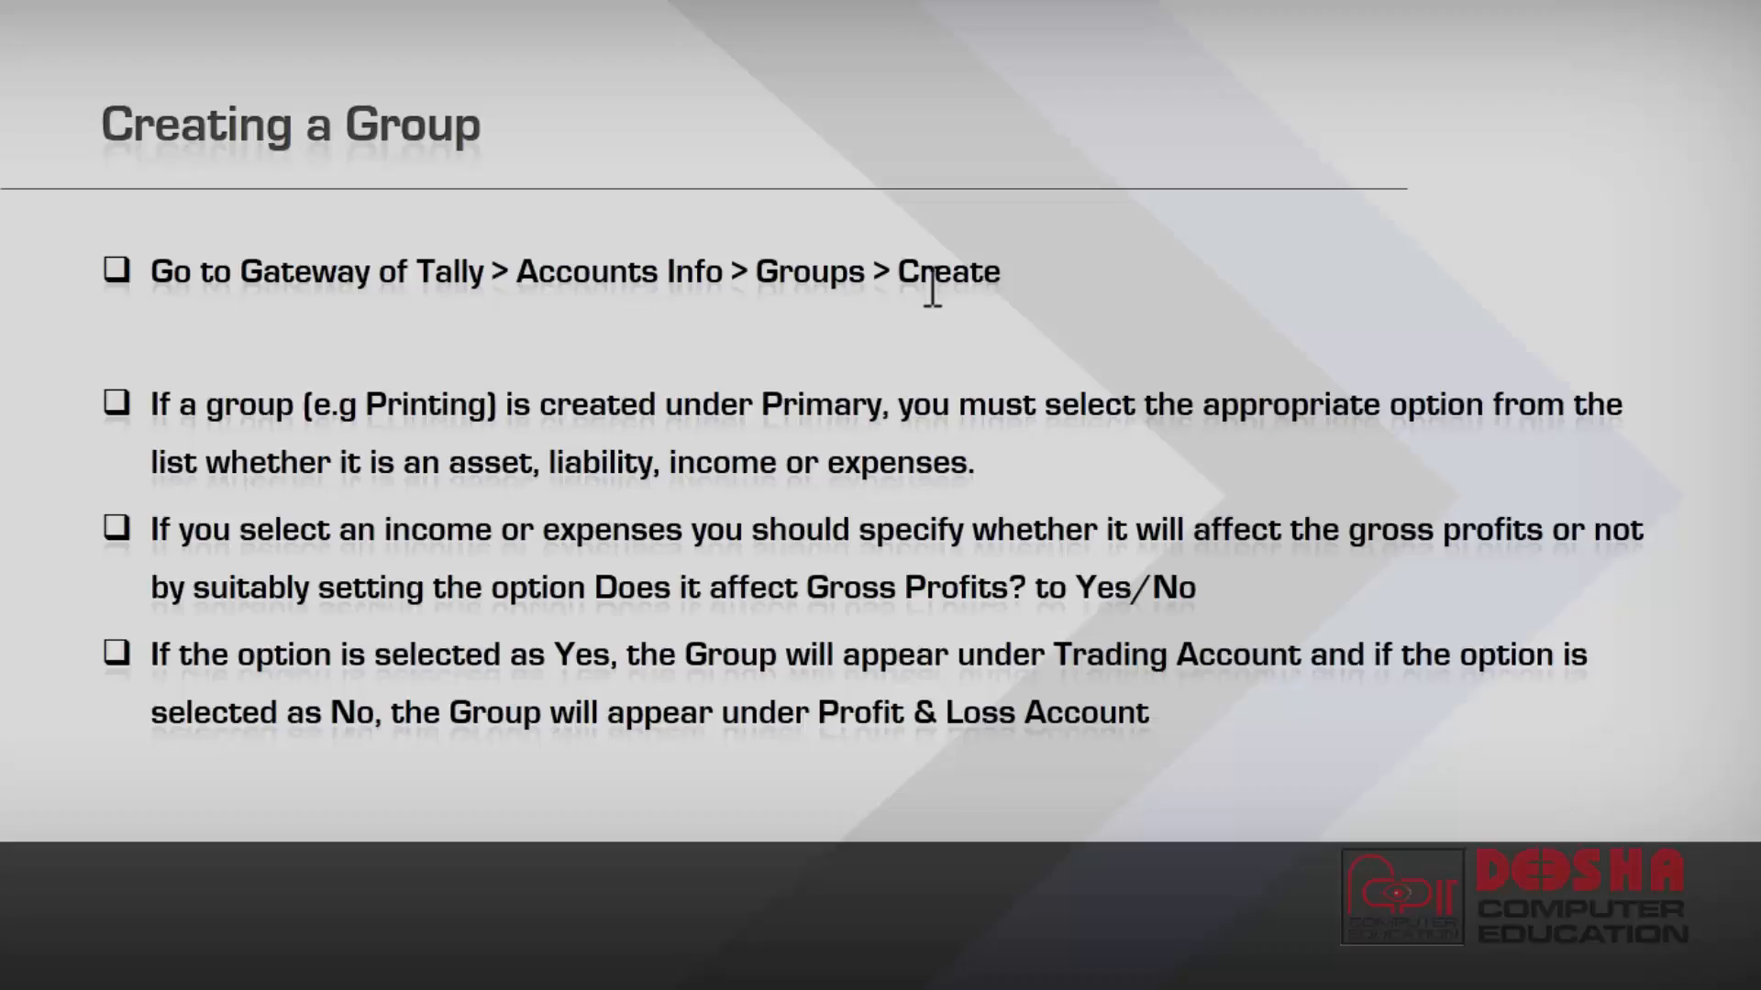
{"action": "key", "text": "alt+Tab"}
{"action": "key", "text": "super+d"}
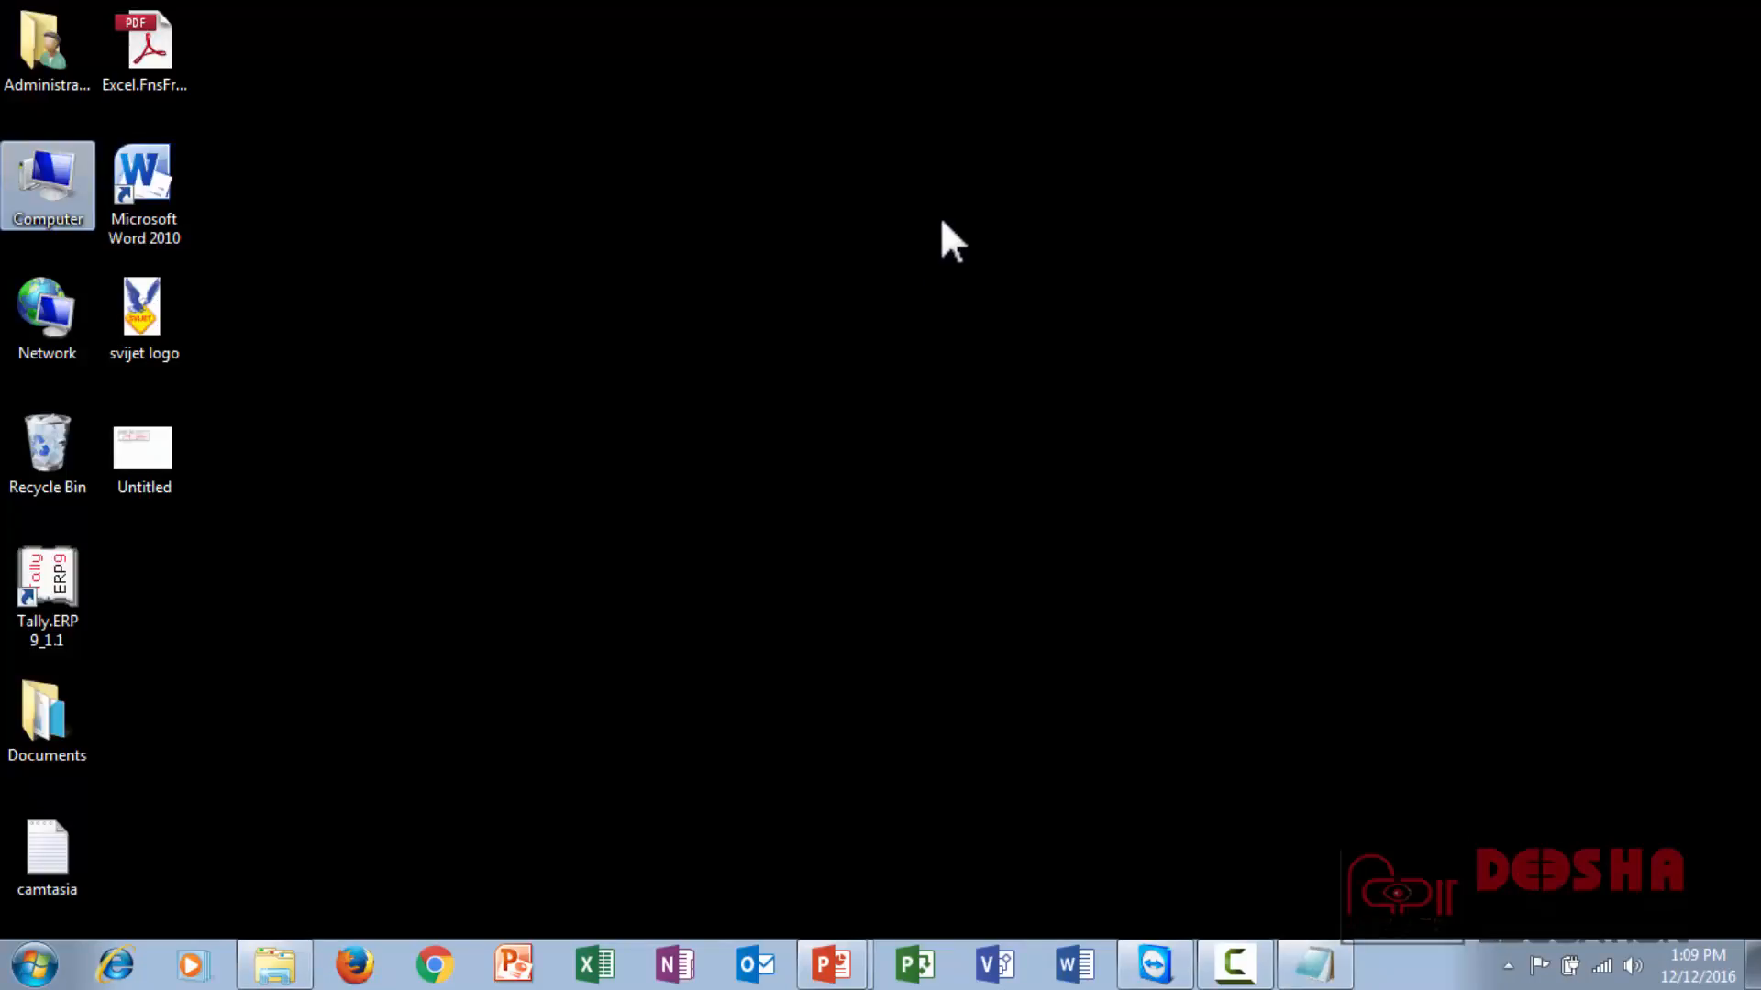
{"action": "double_click", "coordinate": [55, 601]}
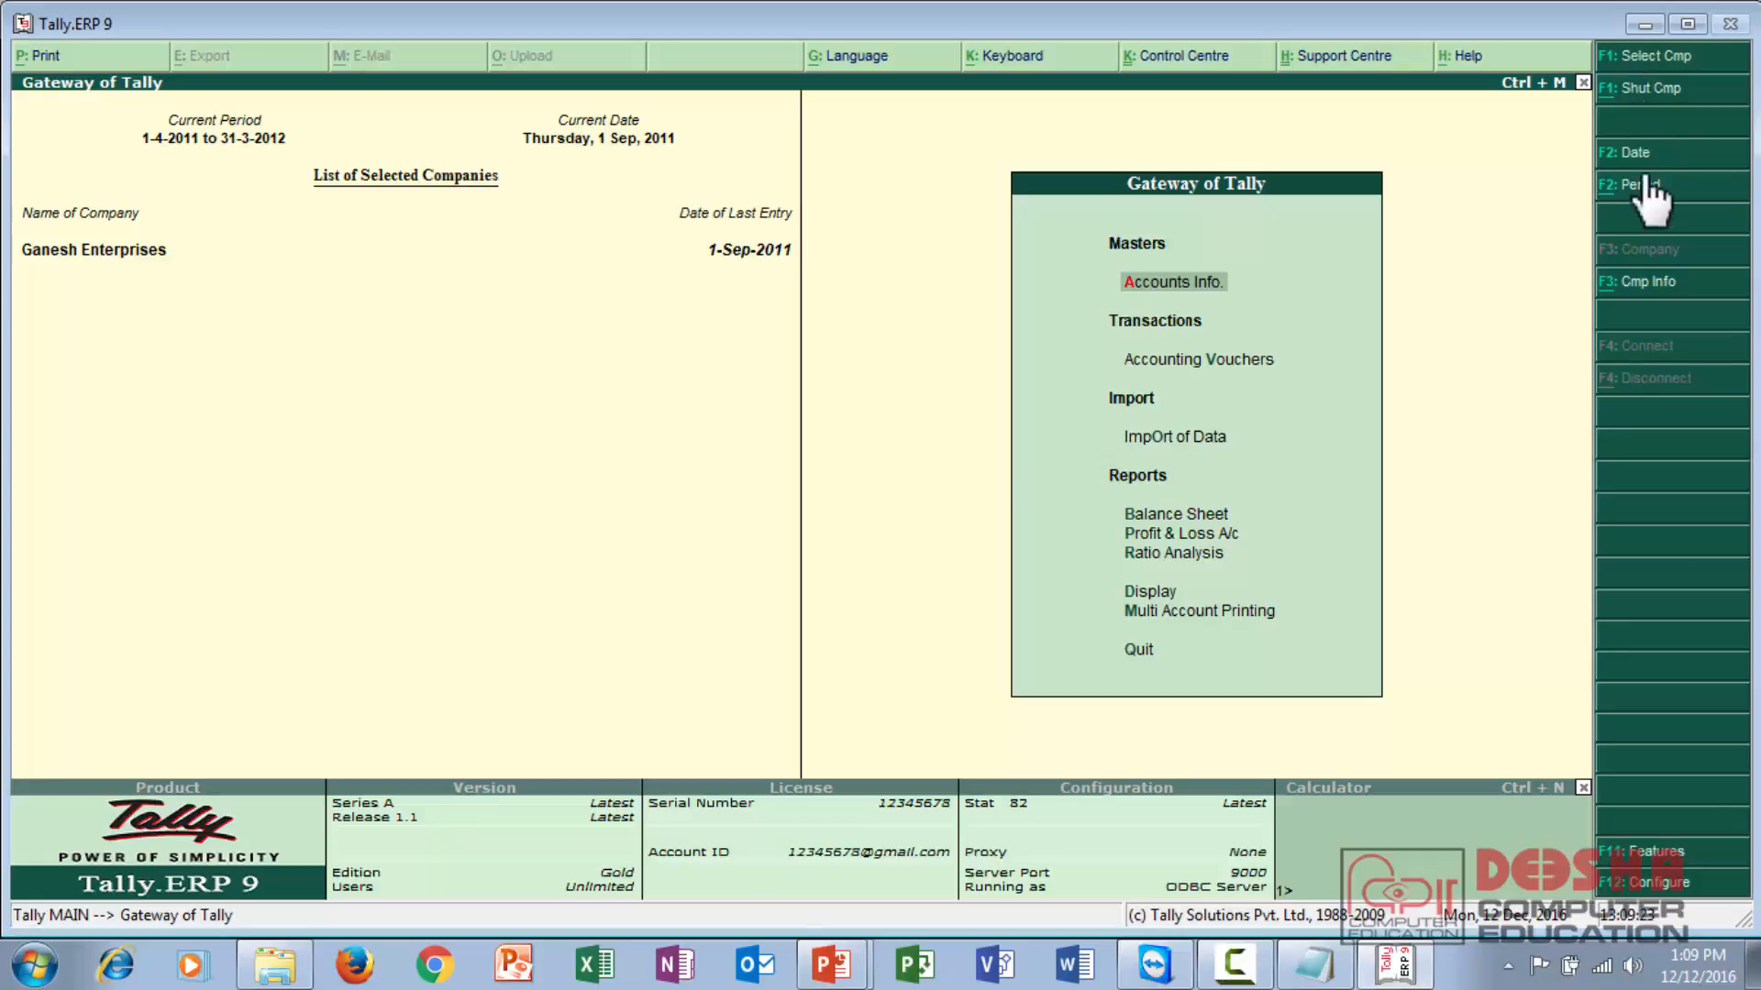
Load the second Gruhini Kirana Stores entry from the company list and open its Accounts Info.
{"action": "left_click", "coordinate": [1678, 59]}
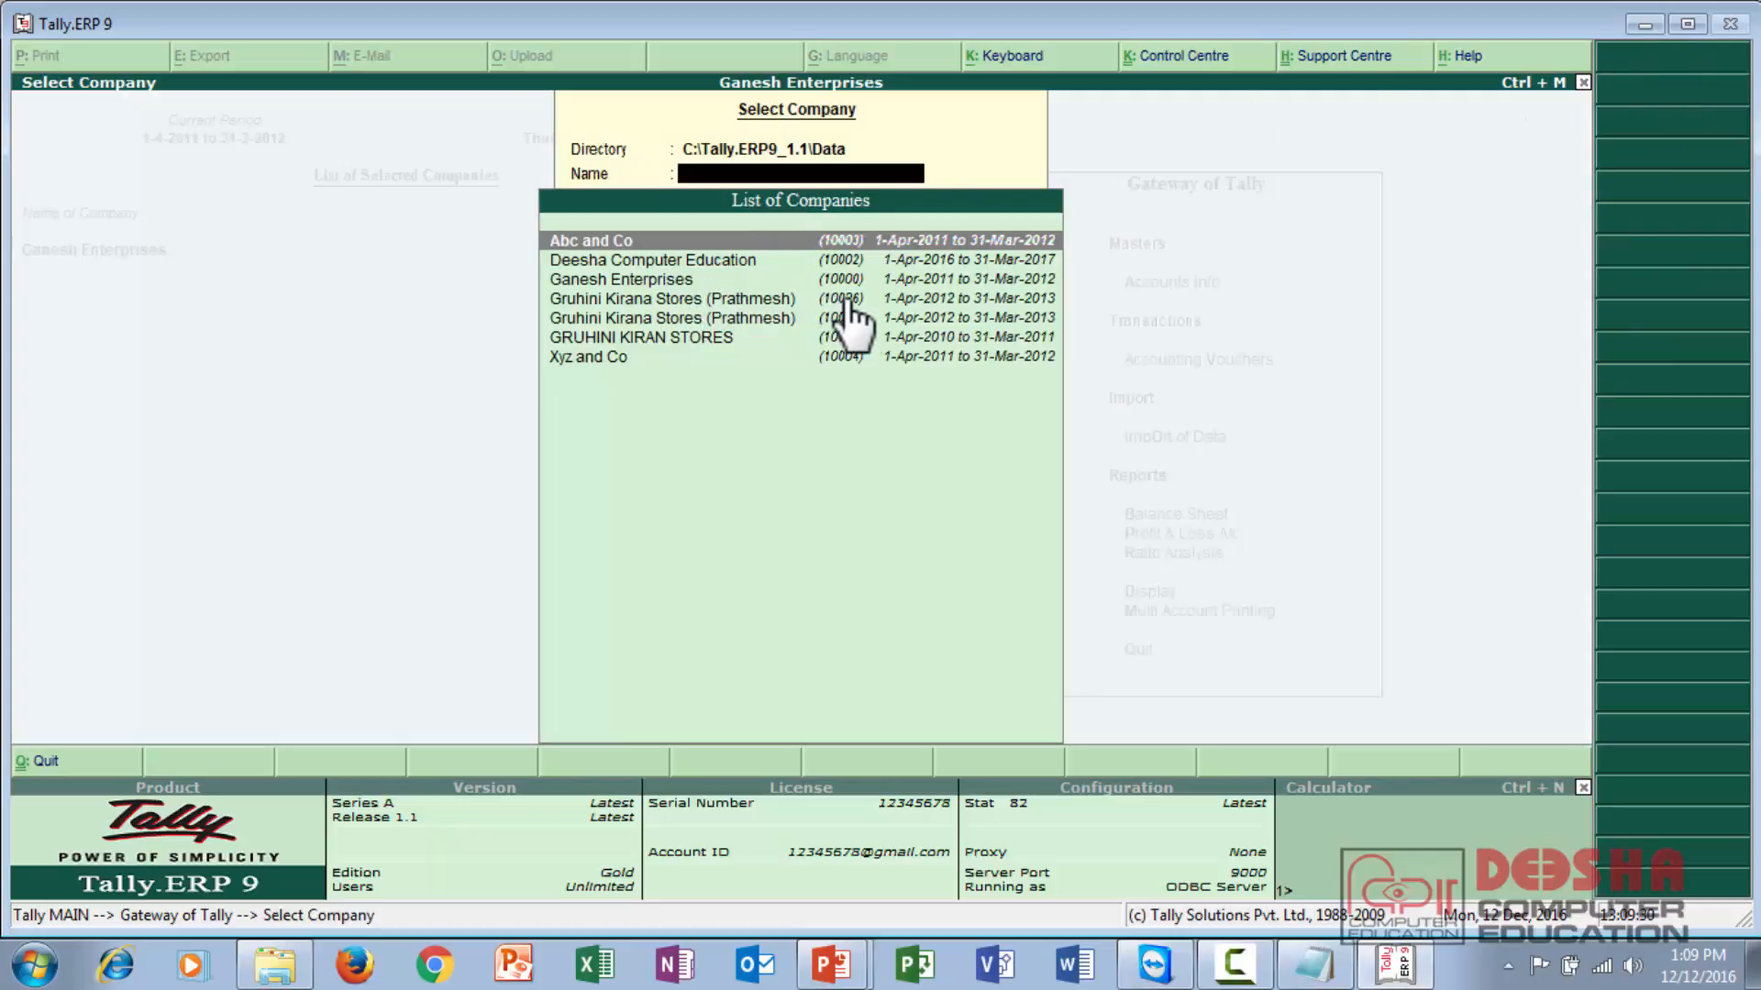
{"action": "left_click", "coordinate": [863, 317]}
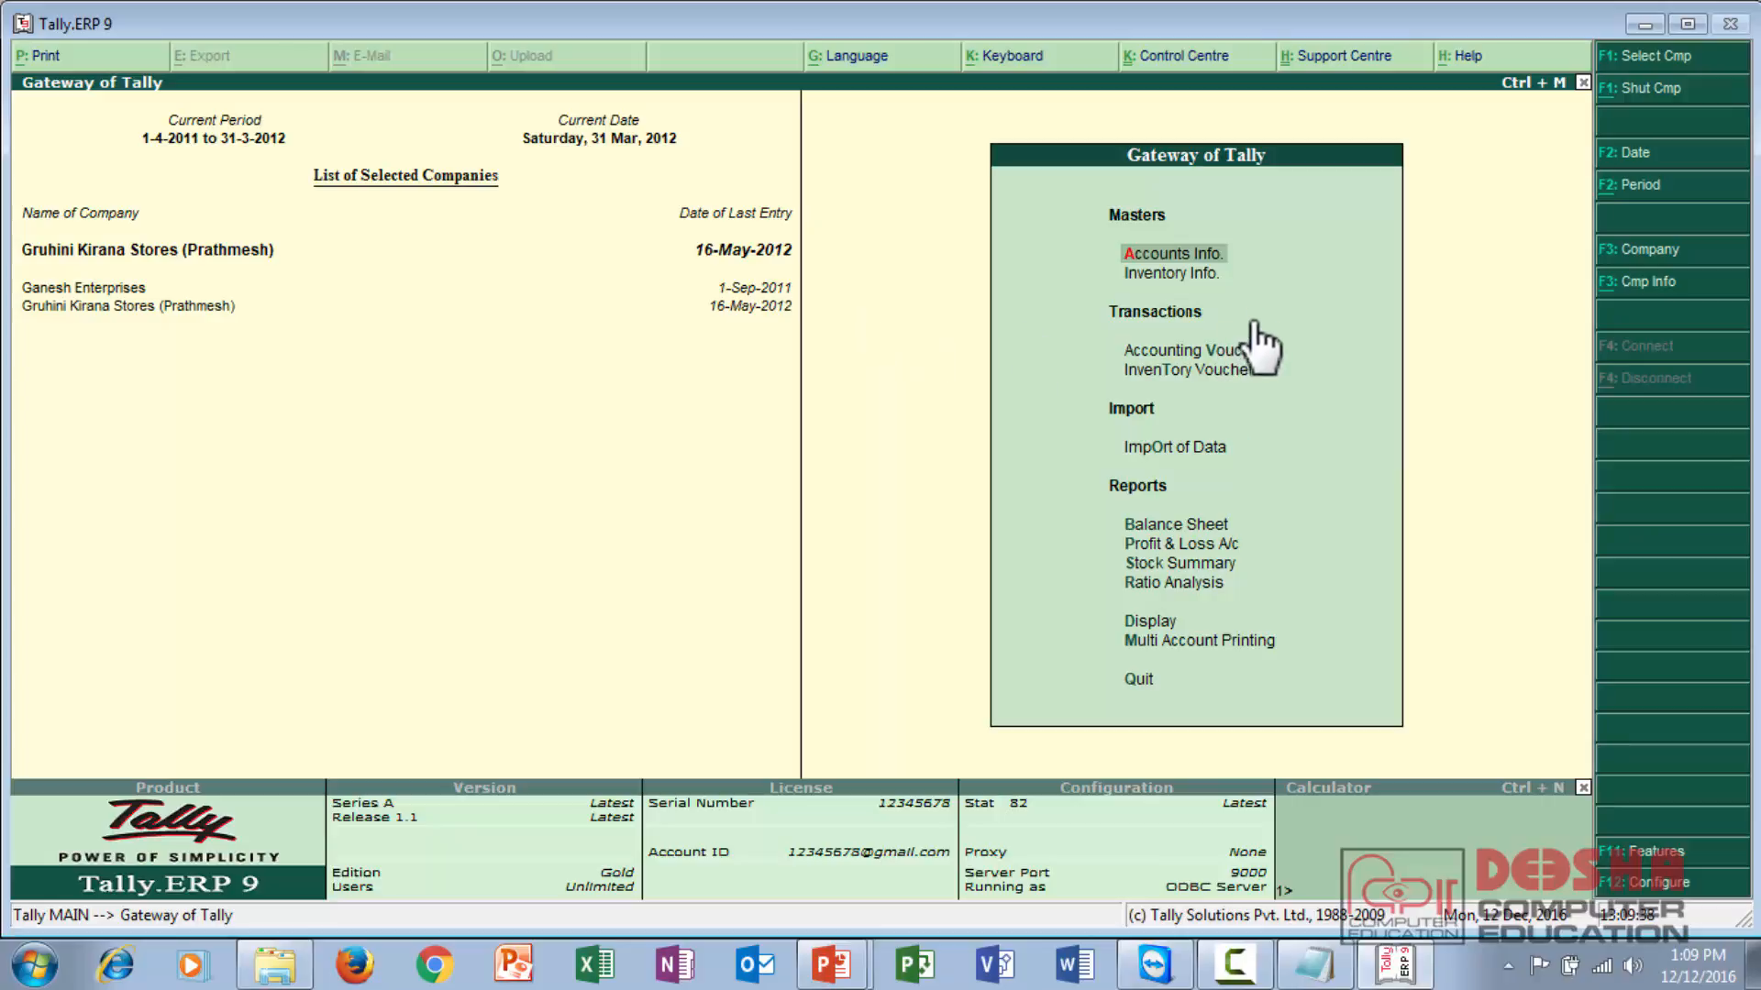
{"action": "left_click", "coordinate": [1172, 255]}
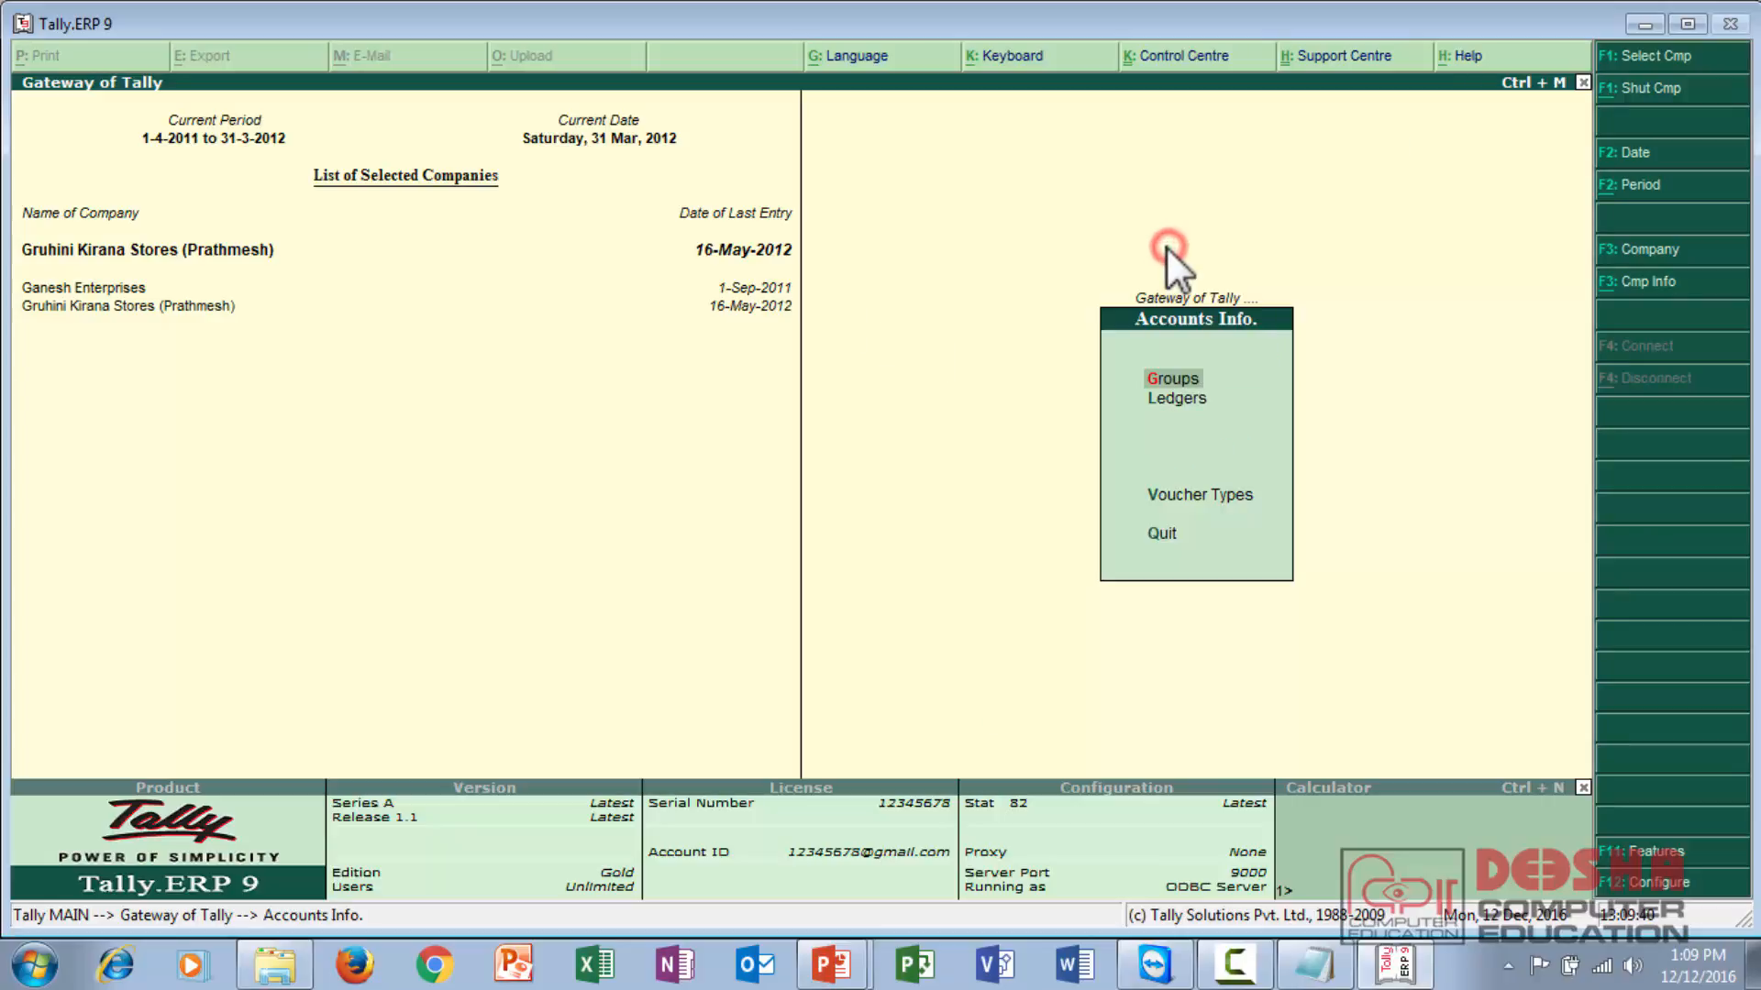
Start creating a single account group and name it Salary Expenses.
{"action": "left_click", "coordinate": [1163, 410]}
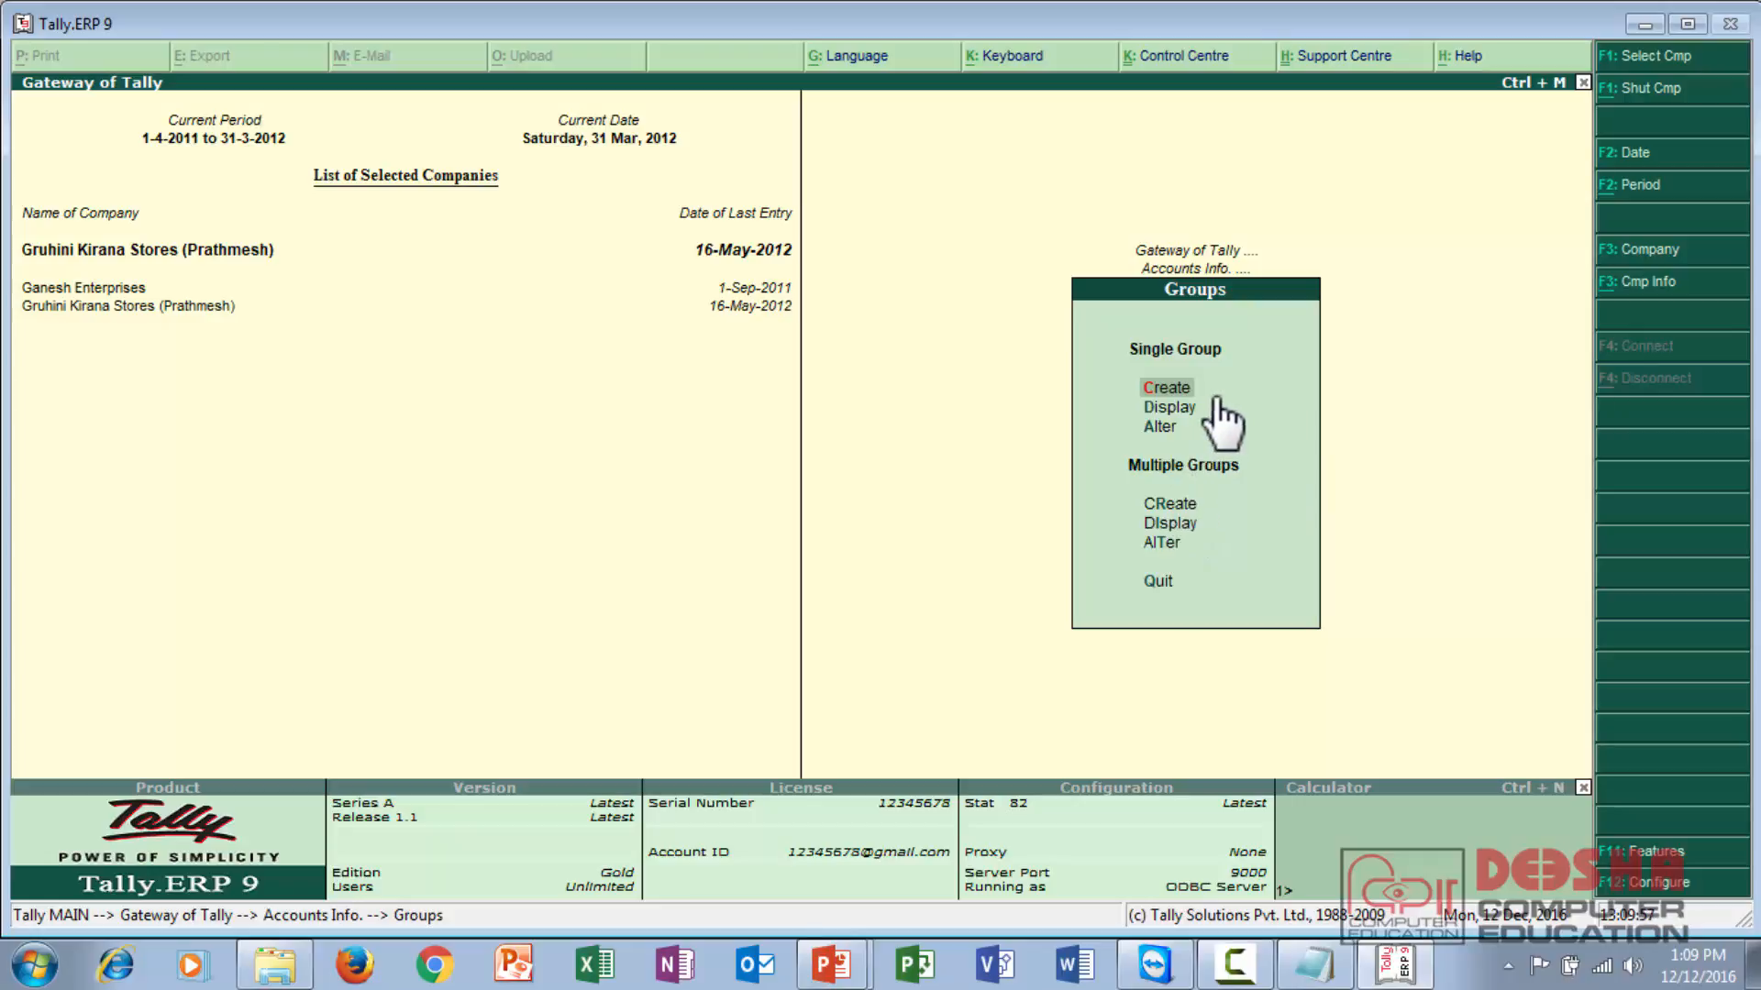
{"action": "left_click", "coordinate": [1159, 387]}
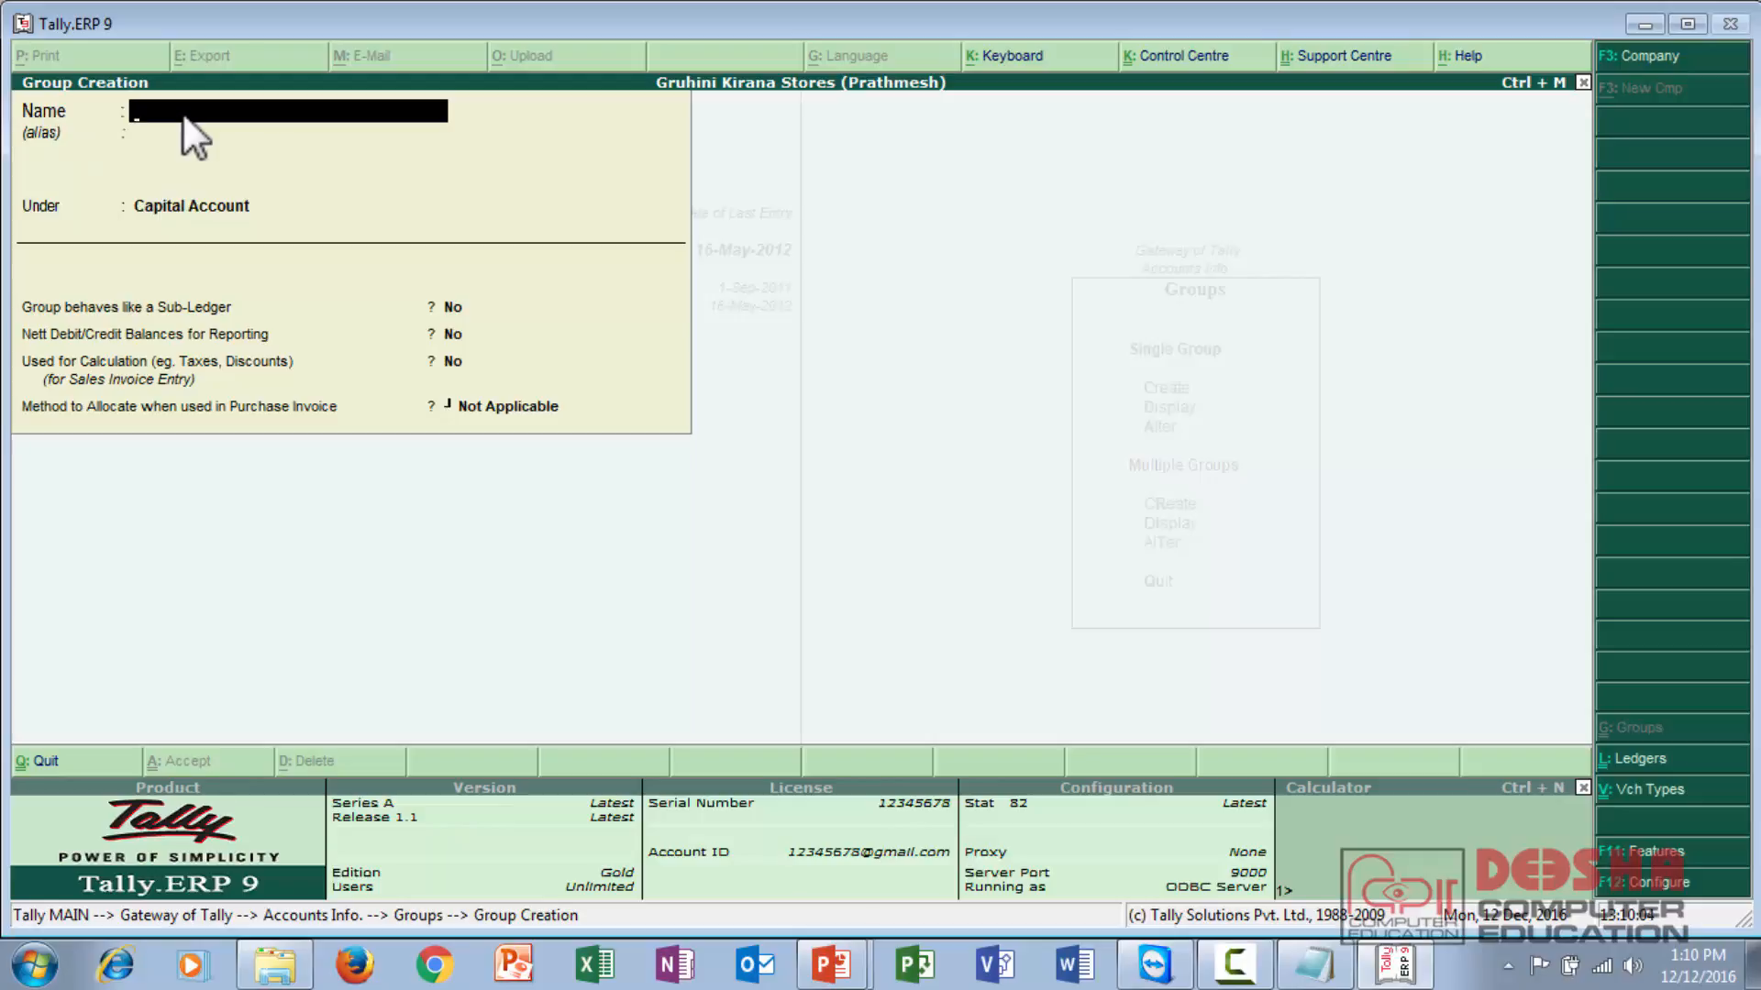
{"action": "type", "text": "Salary Expenses"}
{"action": "key", "text": "Return"}
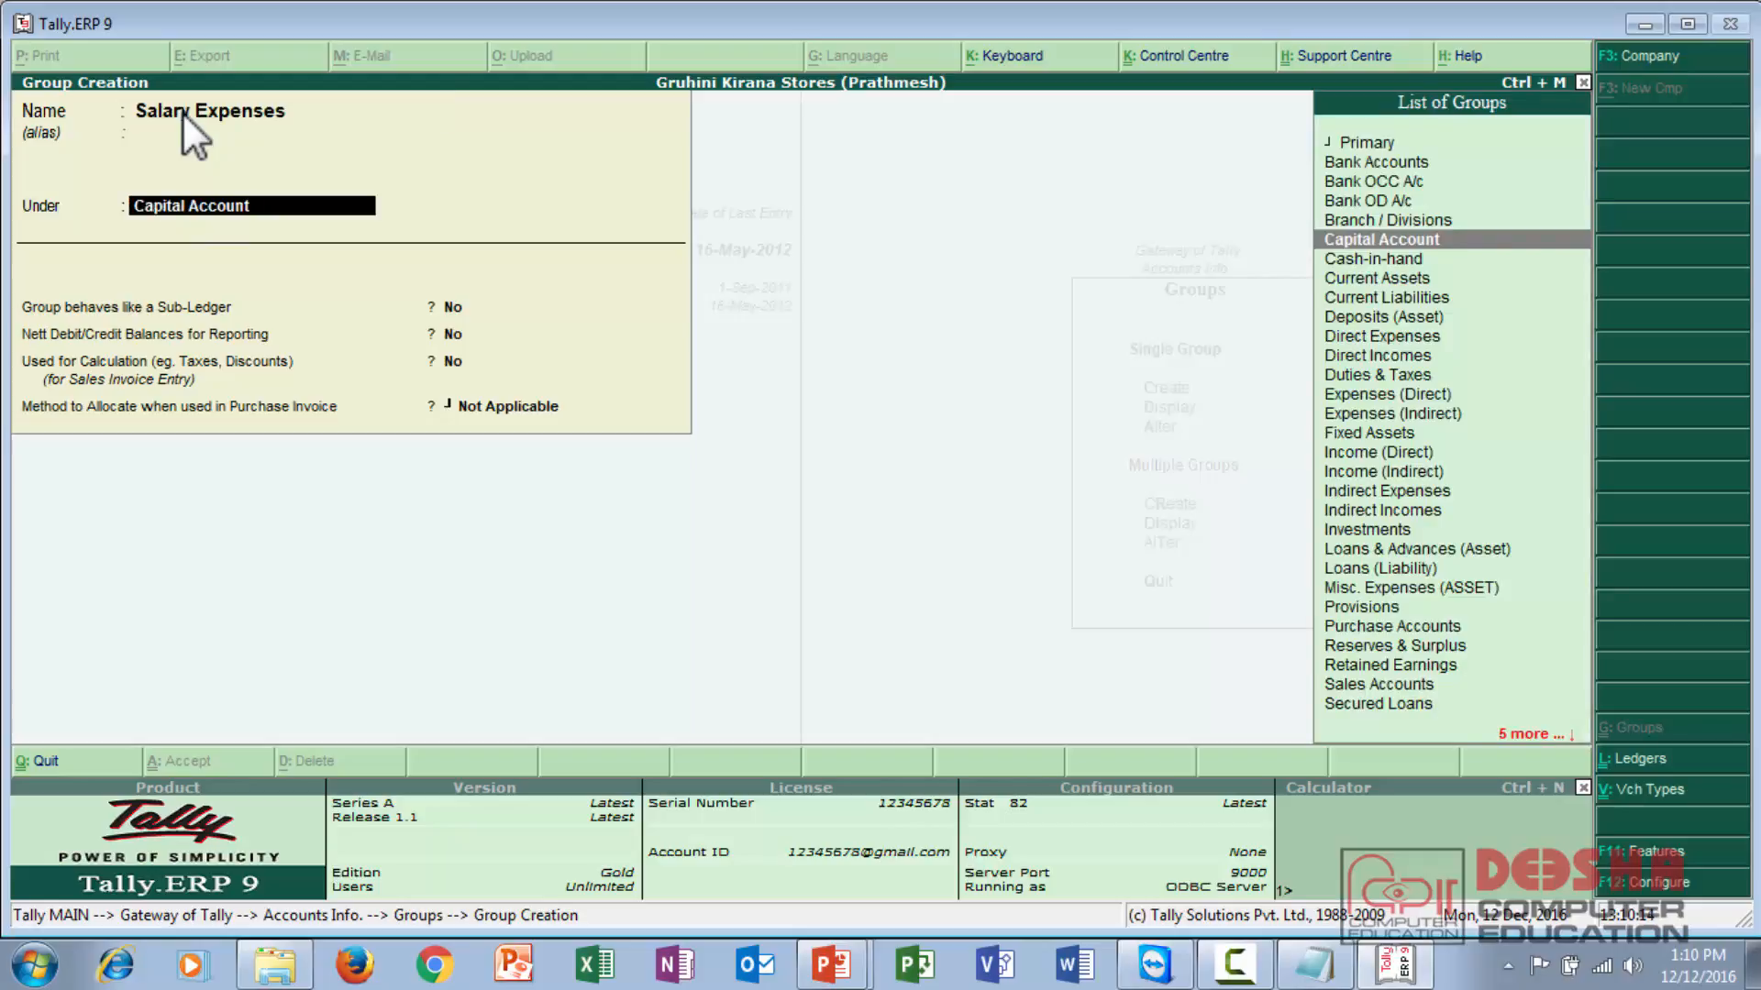
Try Primary as the parent of the Salary Expenses group.
{"action": "key", "text": "Up"}
{"action": "key", "text": "Up"}
{"action": "key", "text": "Up"}
{"action": "key", "text": "Up"}
{"action": "key", "text": "Up"}
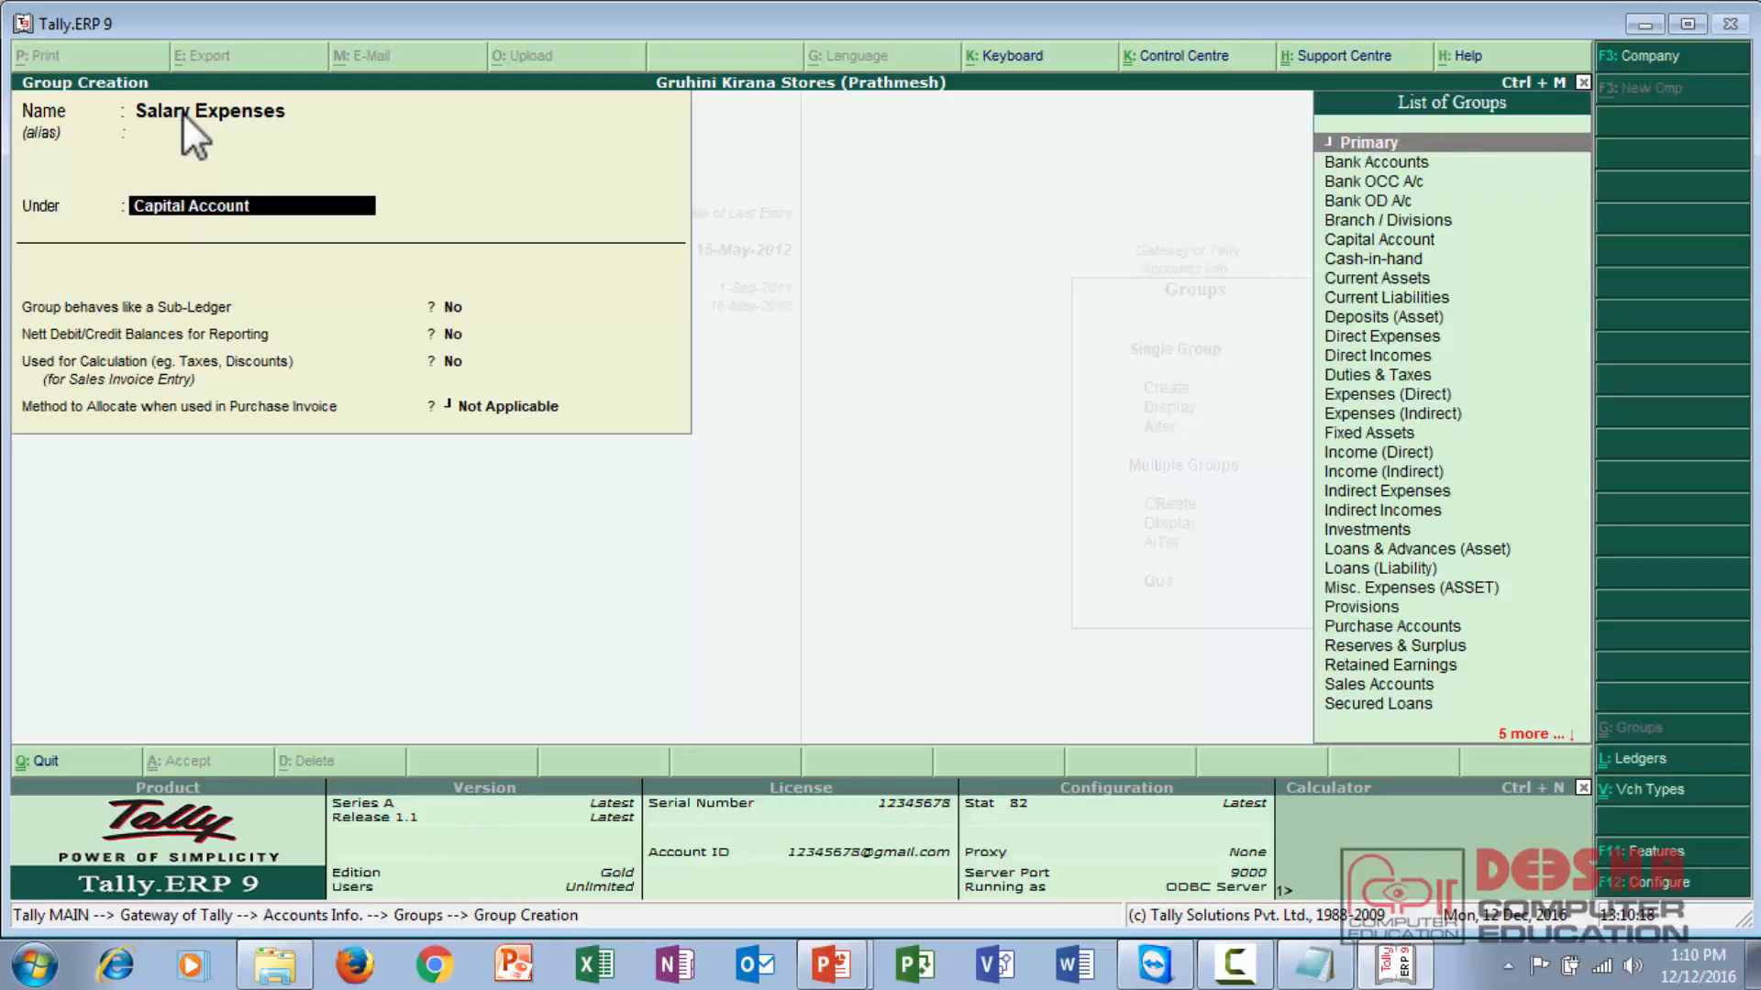
{"action": "key", "text": "Return"}
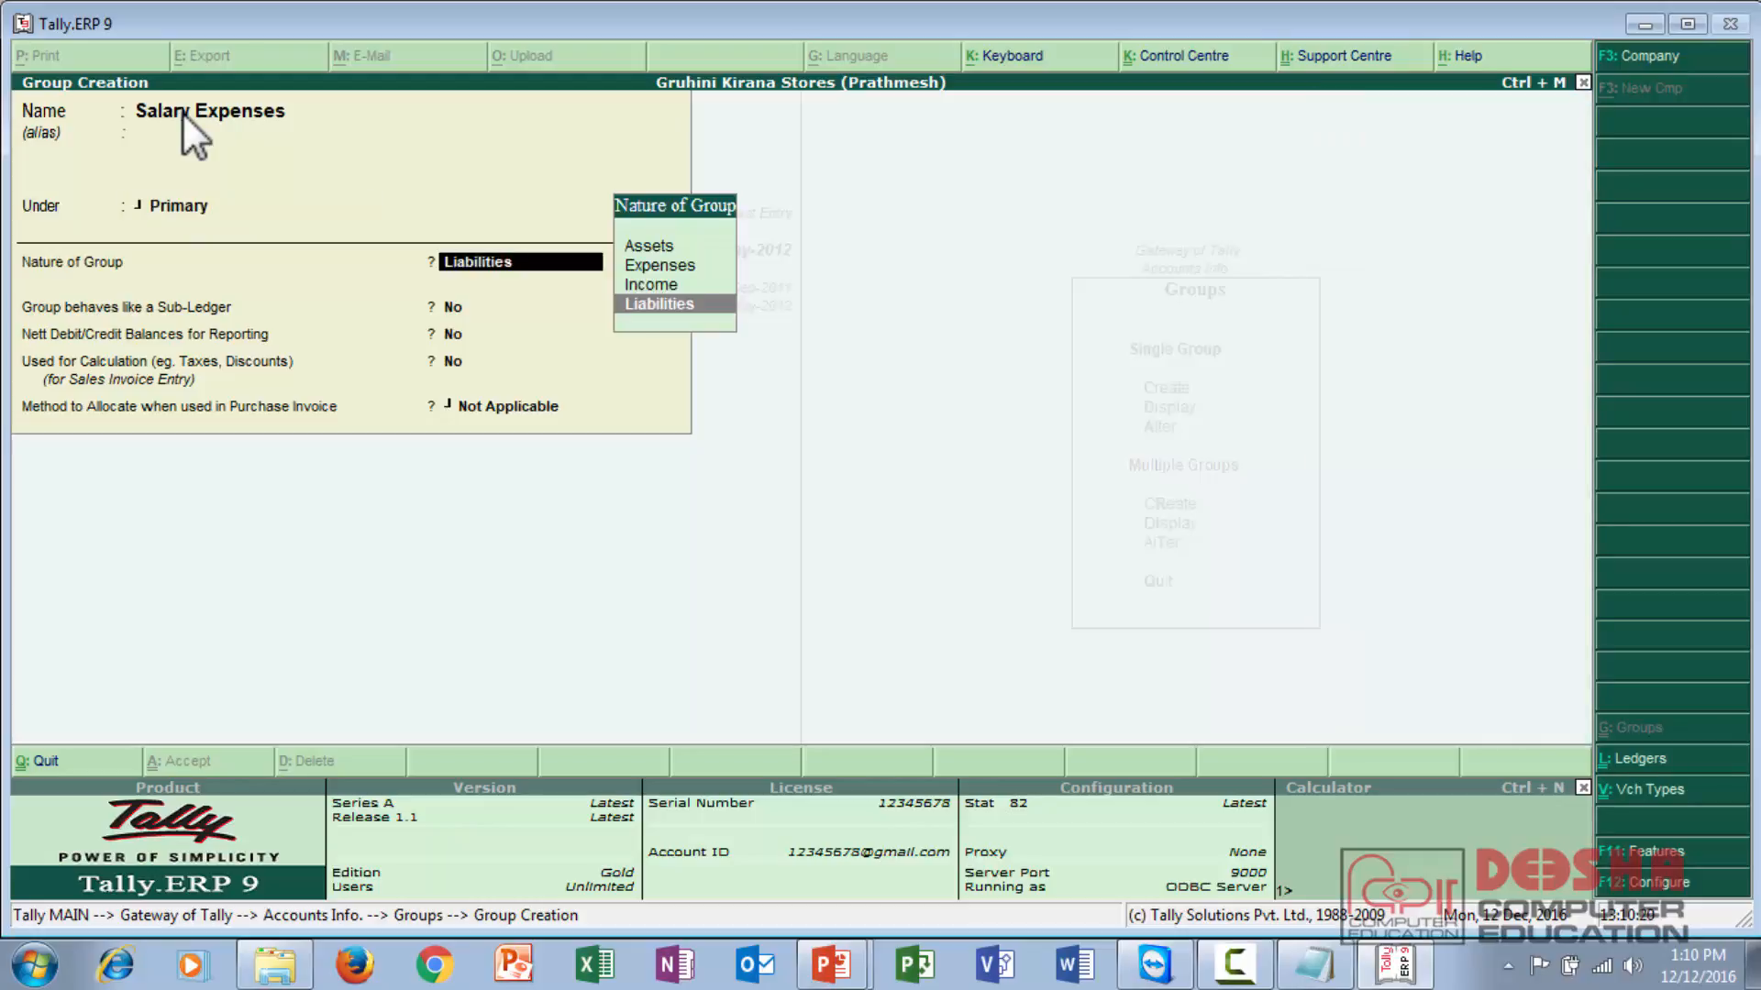
Go through the Nature of Group options for Salary Expenses and try Assets.
{"action": "key", "text": "Up"}
{"action": "key", "text": "Up"}
{"action": "key", "text": "Up"}
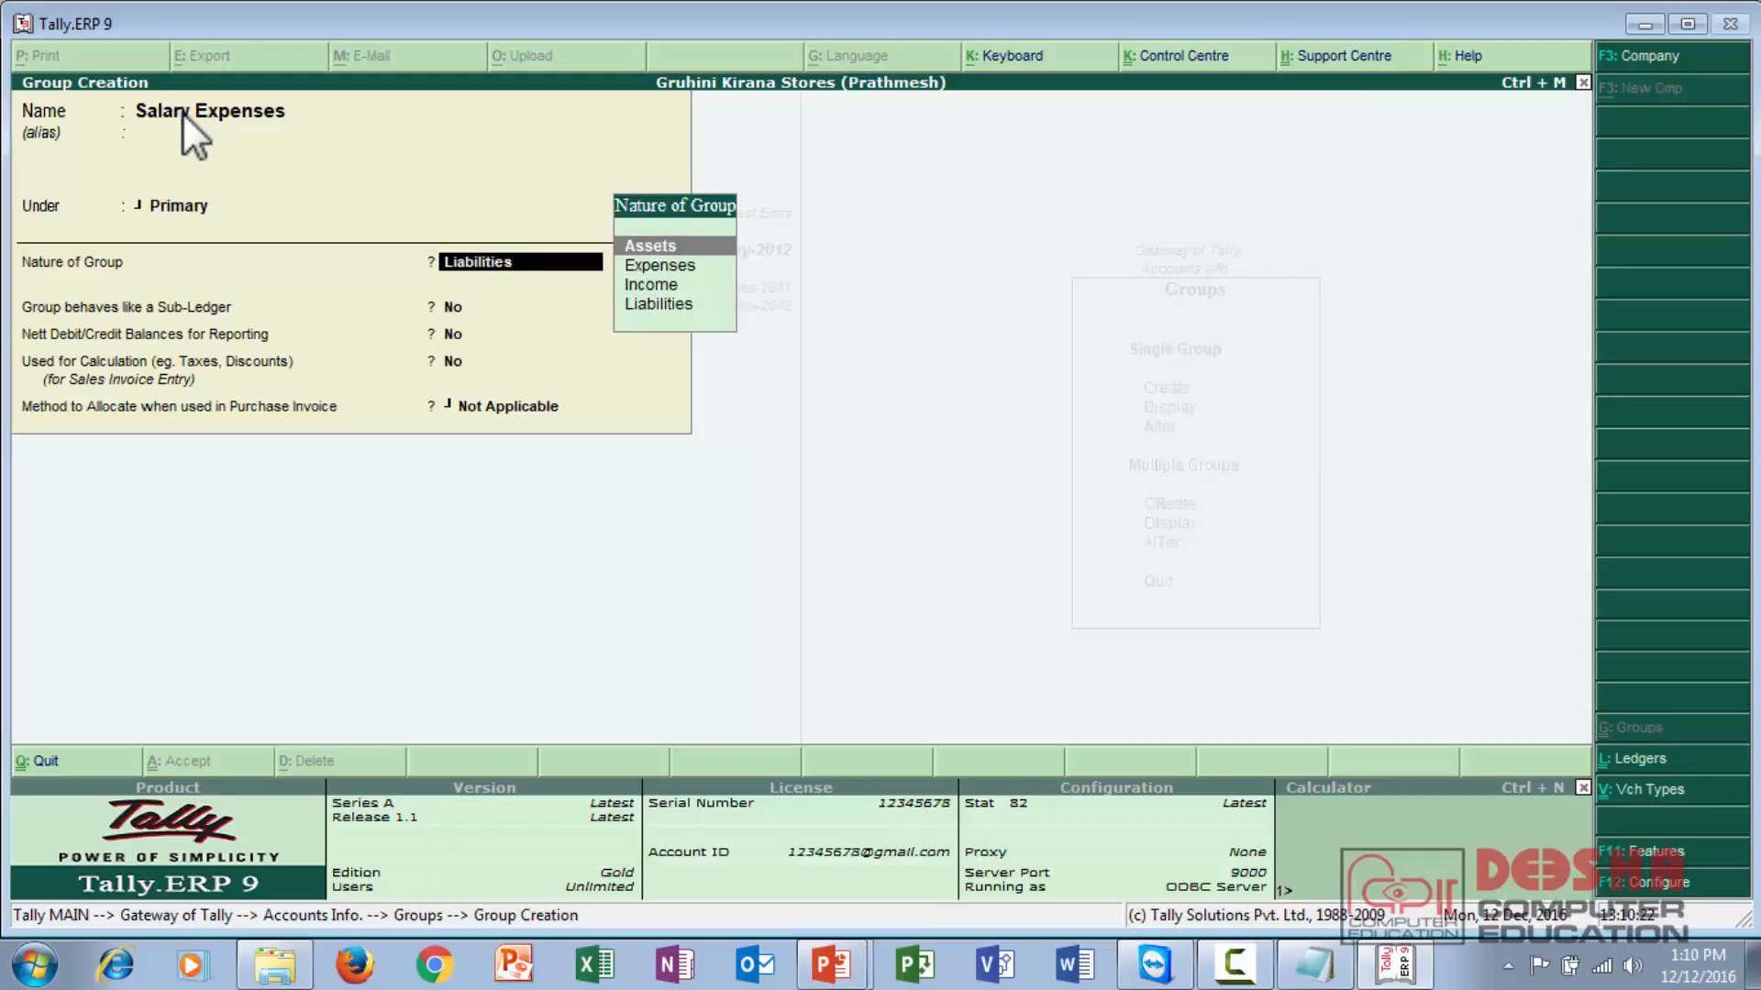
{"action": "key", "text": "Down"}
{"action": "key", "text": "Down"}
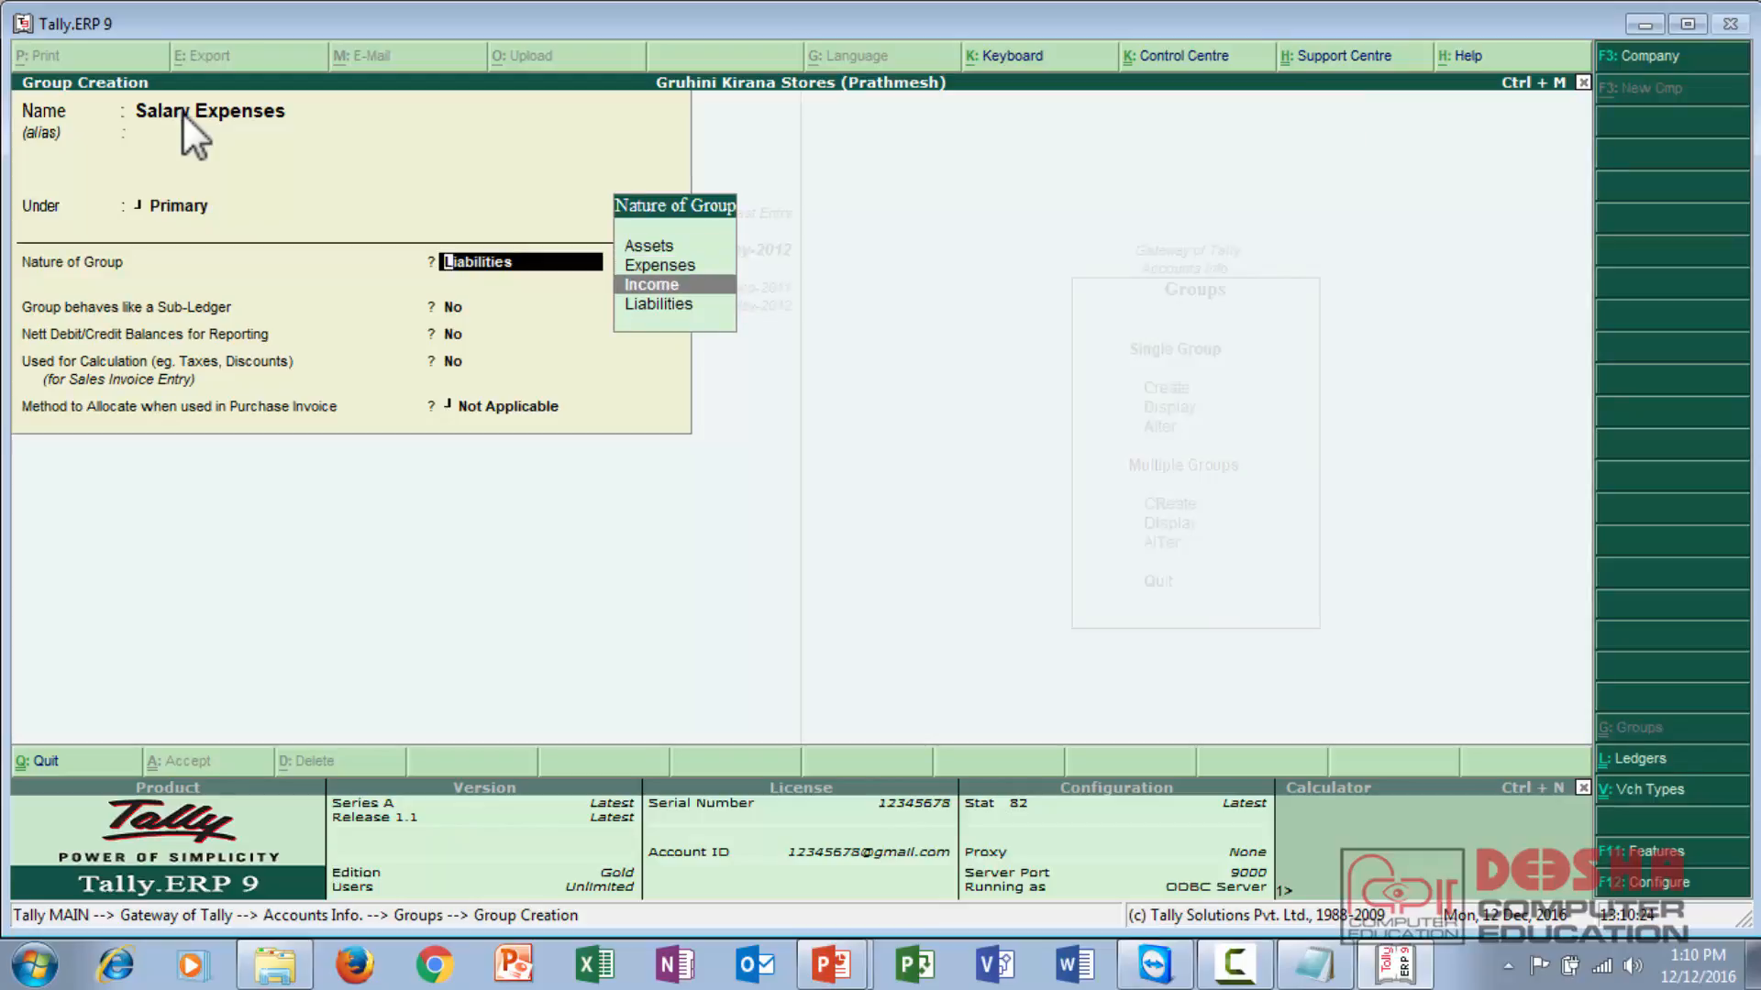
{"action": "key", "text": "Up"}
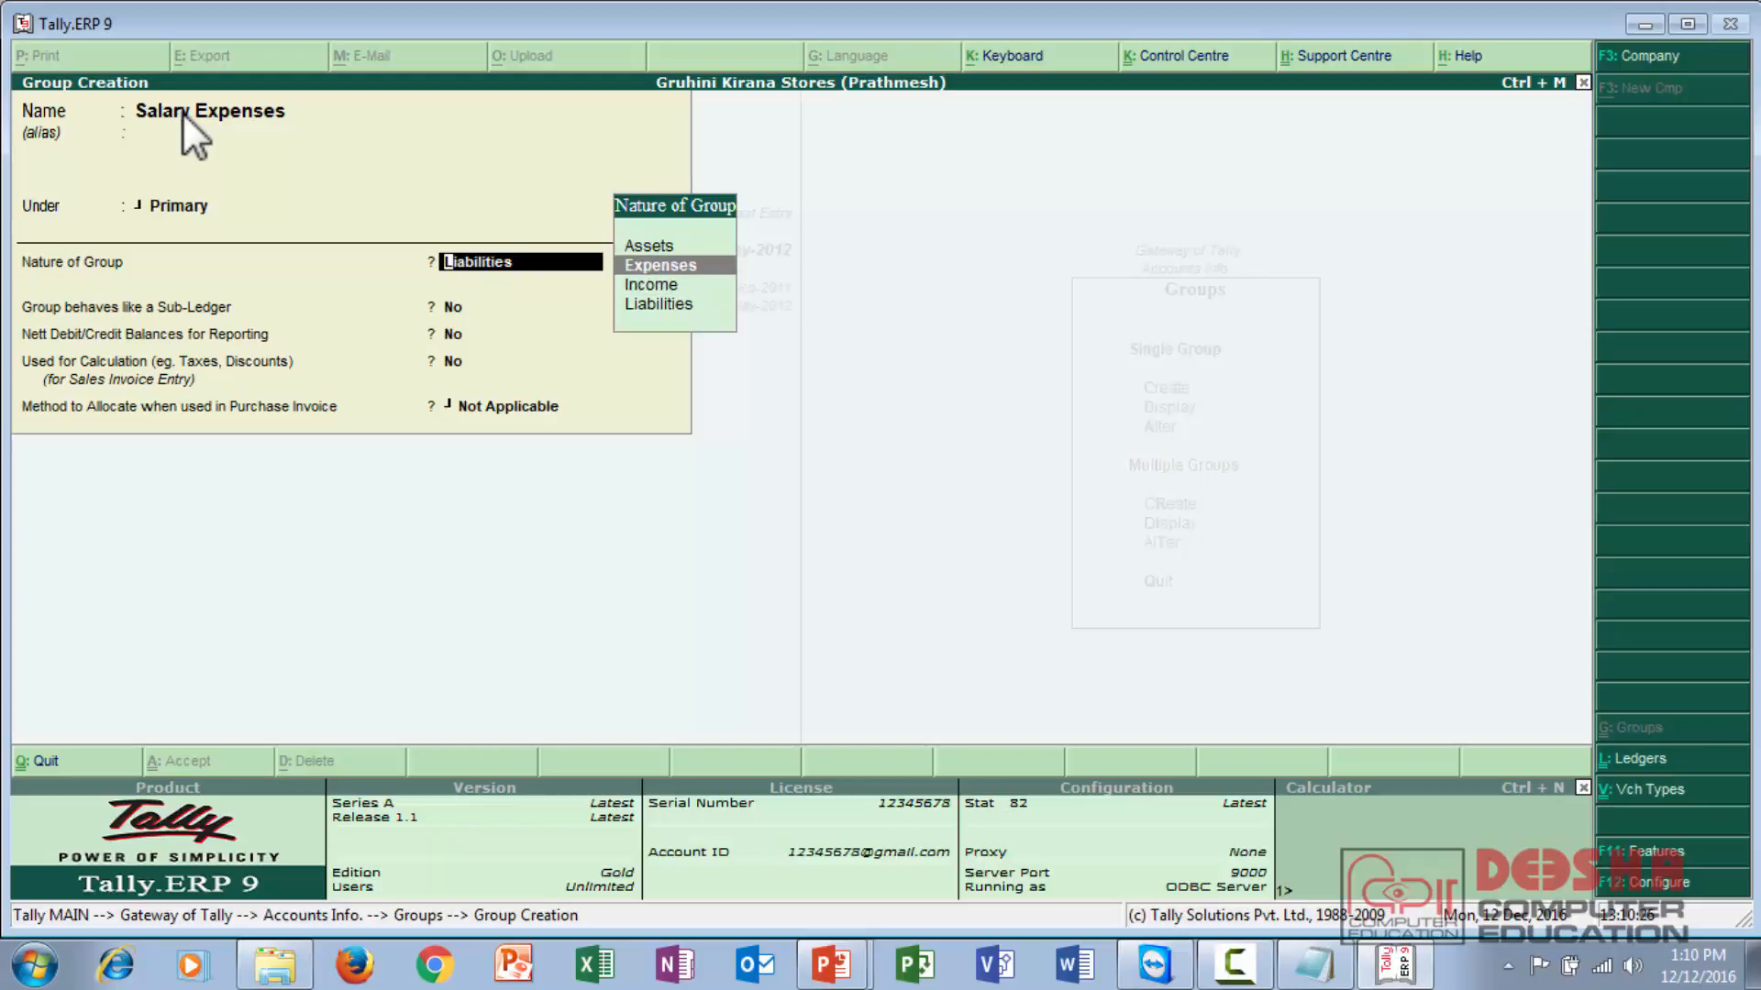
{"action": "key", "text": "Down"}
{"action": "key", "text": "Down"}
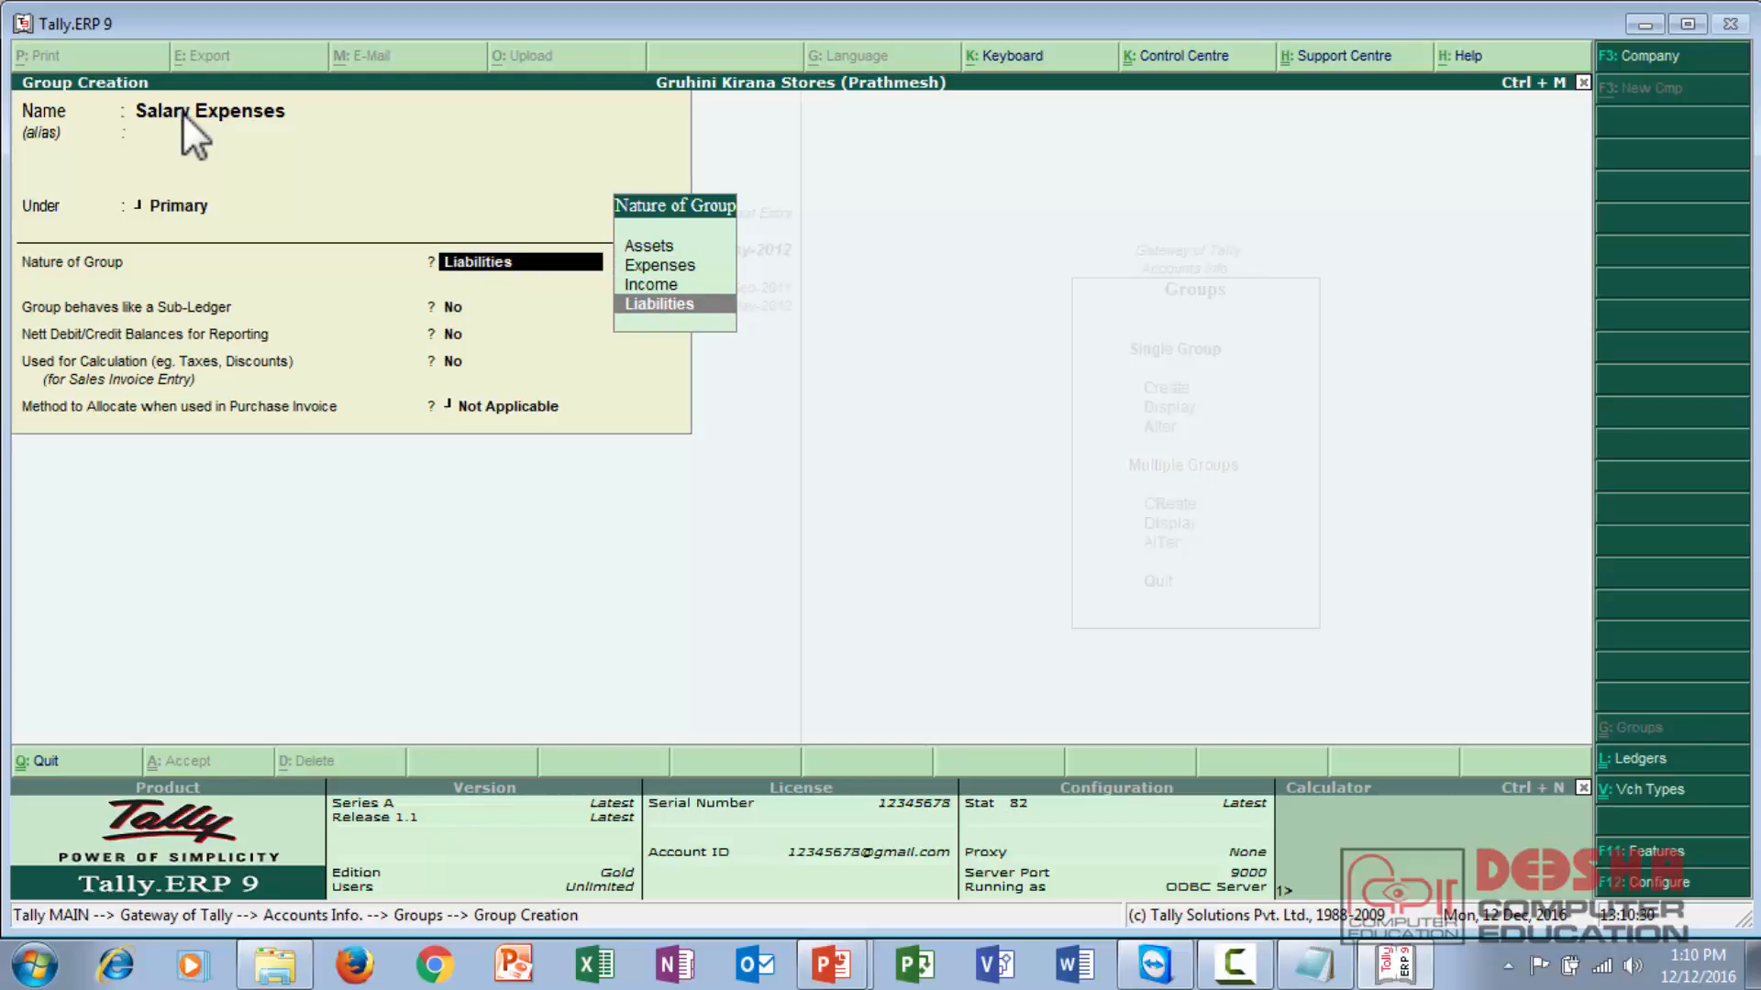
{"action": "key", "text": "Up"}
{"action": "key", "text": "Up"}
{"action": "key", "text": "Up"}
{"action": "key", "text": "Return"}
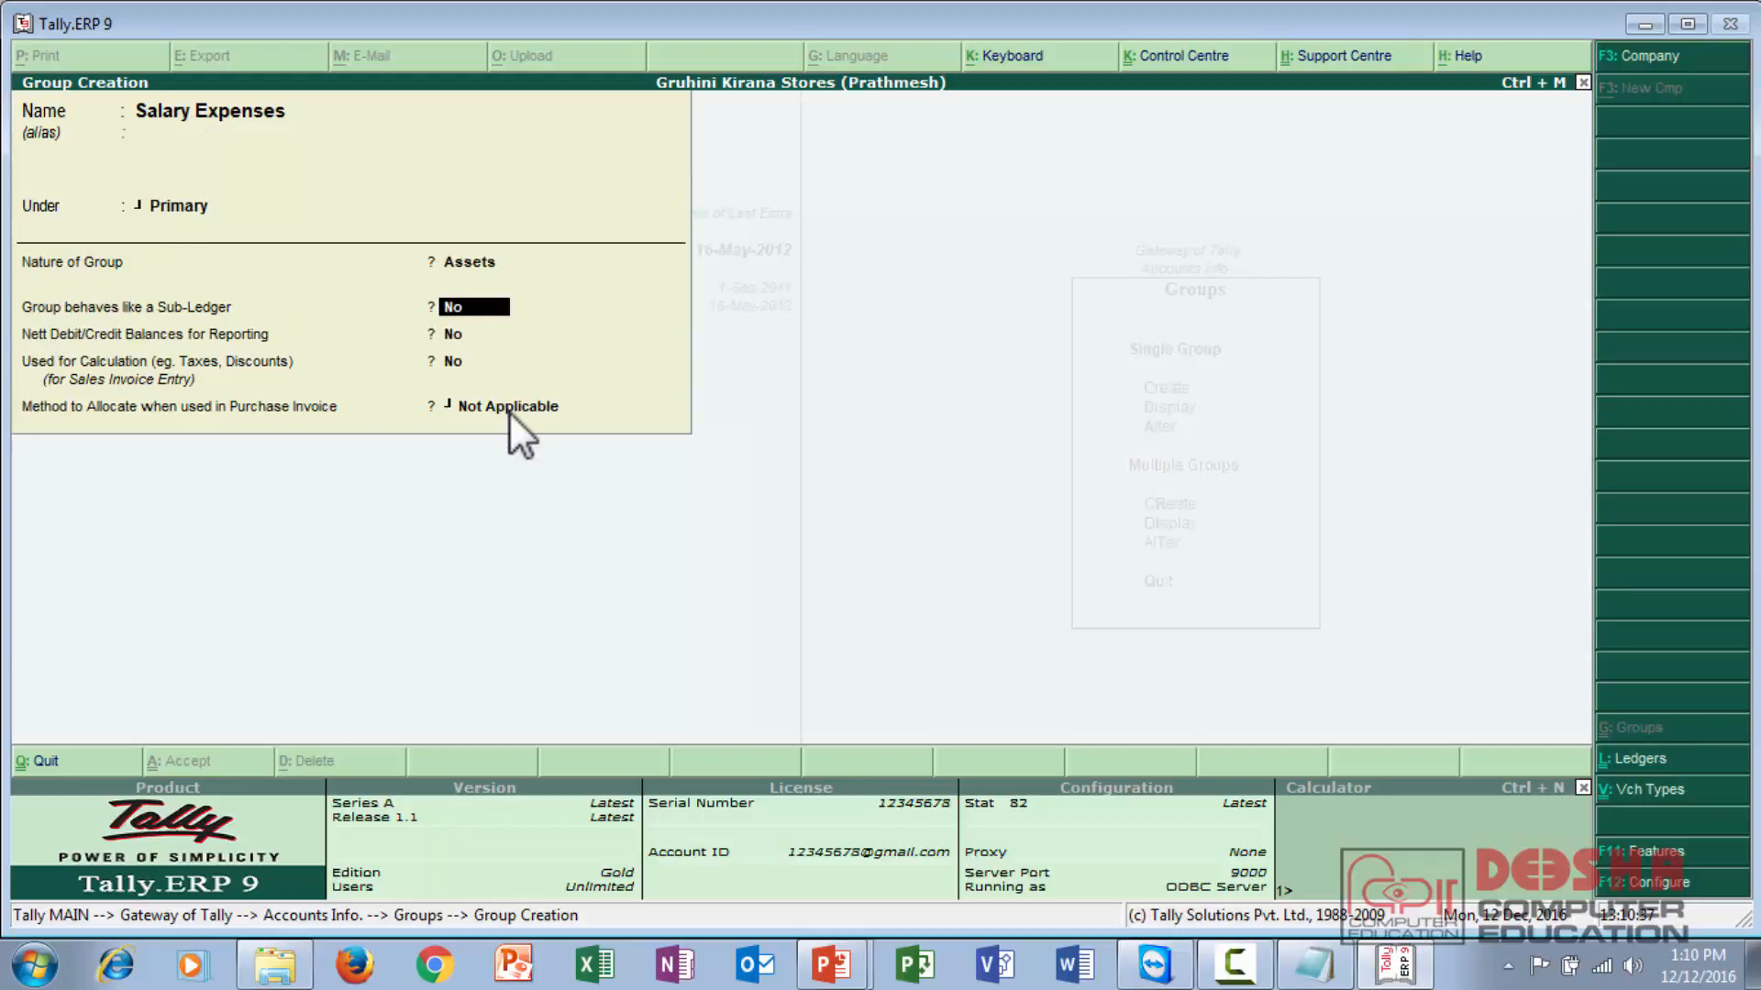
Return to the parent group choice and look through the list of groups from Primary down to Investments.
{"action": "key", "text": "BackSpace"}
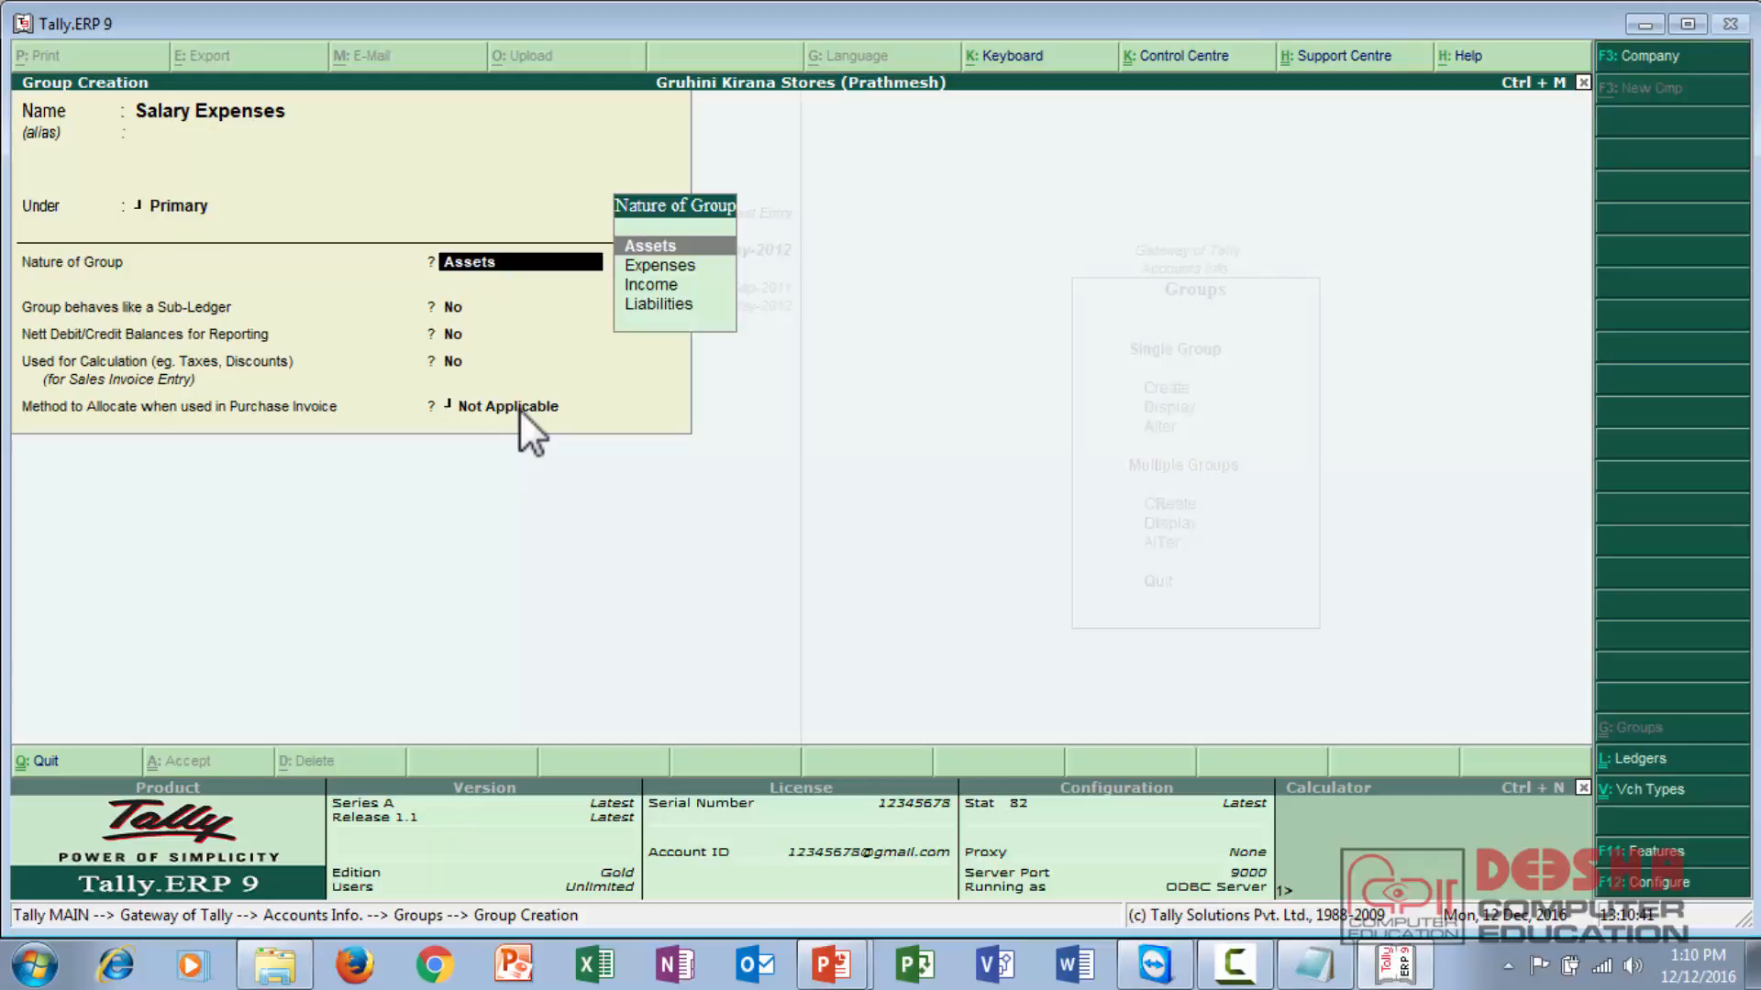
{"action": "key", "text": "BackSpace"}
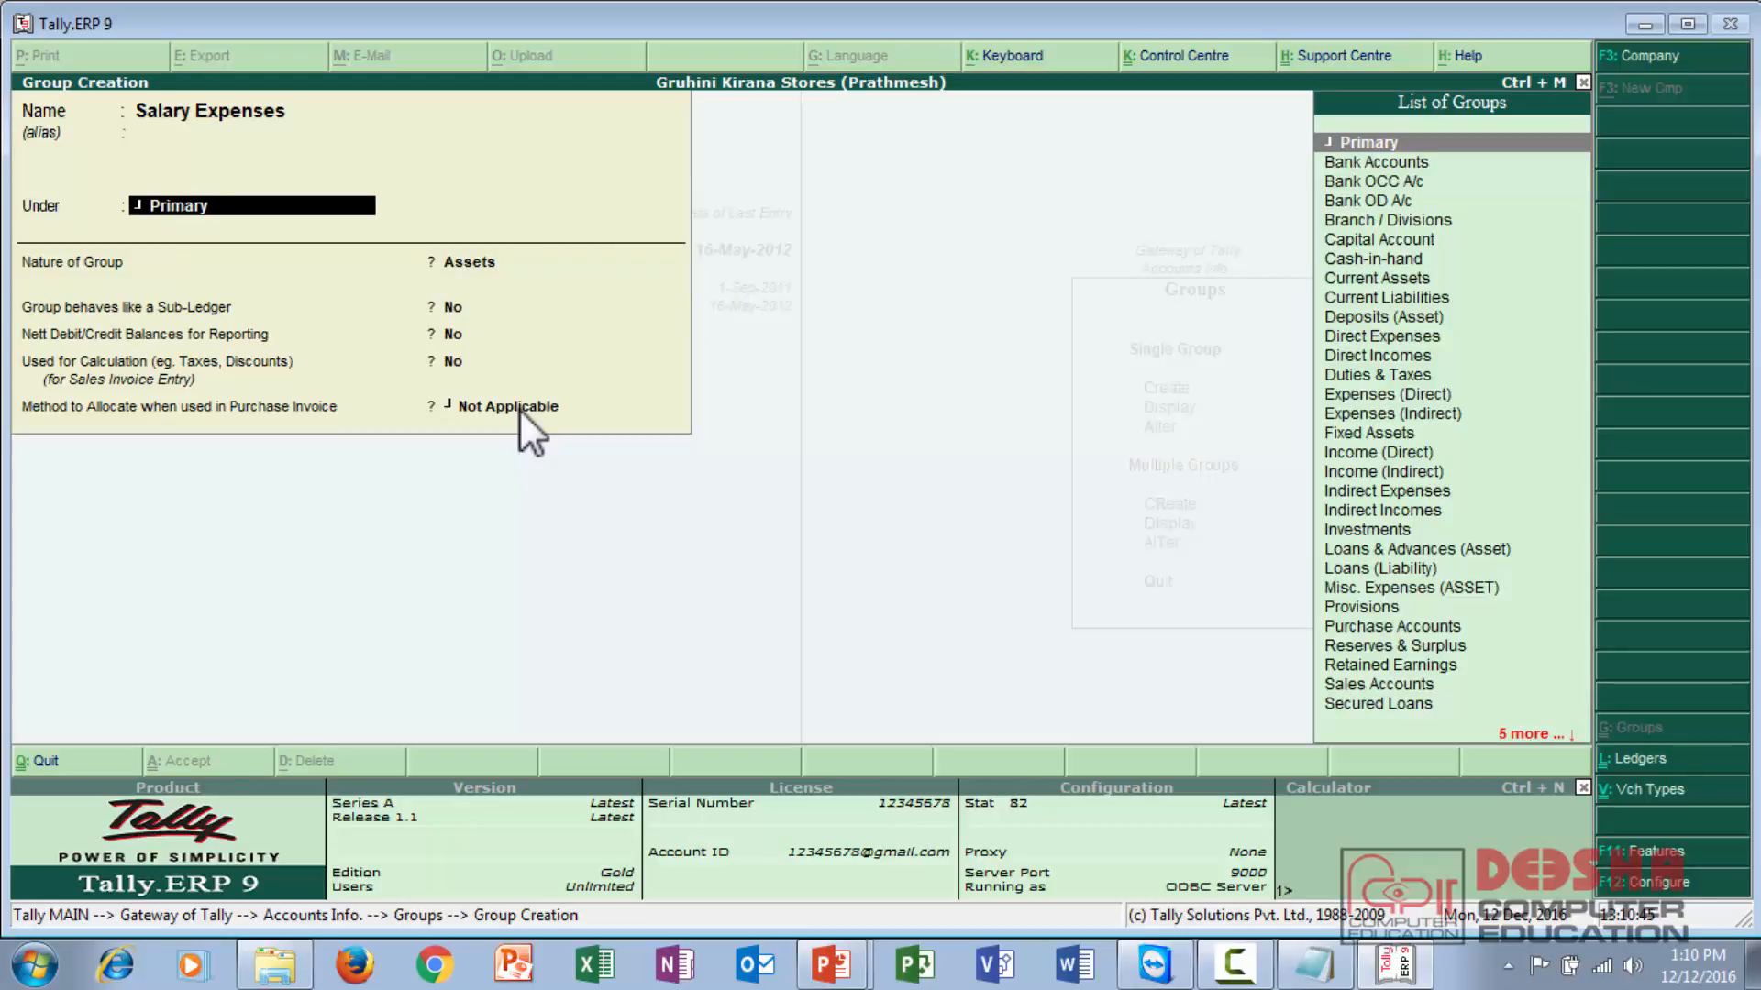
{"action": "key", "text": "Down"}
{"action": "key", "text": "Down"}
{"action": "key", "text": "Down"}
{"action": "key", "text": "Down"}
{"action": "key", "text": "Down"}
{"action": "key", "text": "Down"}
{"action": "key", "text": "Down"}
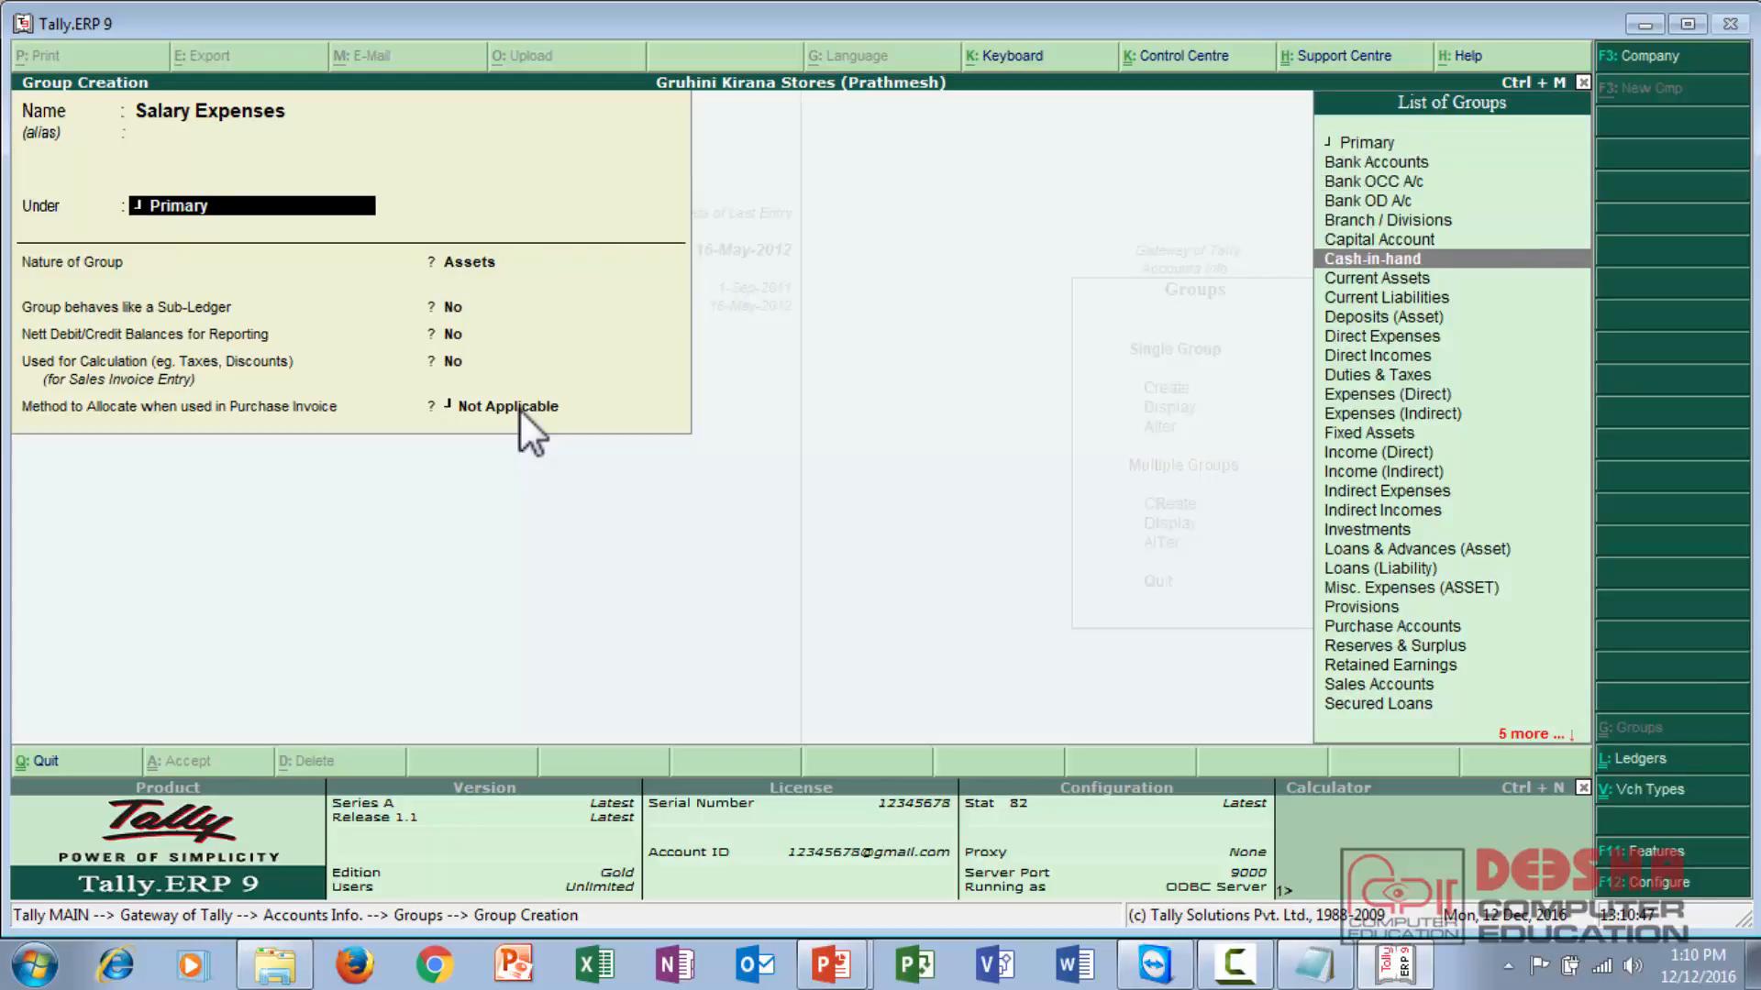
{"action": "key", "text": "Down"}
{"action": "key", "text": "Down"}
{"action": "key", "text": "Down"}
{"action": "key", "text": "Down"}
{"action": "key", "text": "Down"}
{"action": "key", "text": "Down"}
{"action": "key", "text": "Down"}
{"action": "key", "text": "Down"}
{"action": "key", "text": "Down"}
{"action": "key", "text": "Down"}
{"action": "key", "text": "Down"}
{"action": "key", "text": "Down"}
{"action": "key", "text": "Down"}
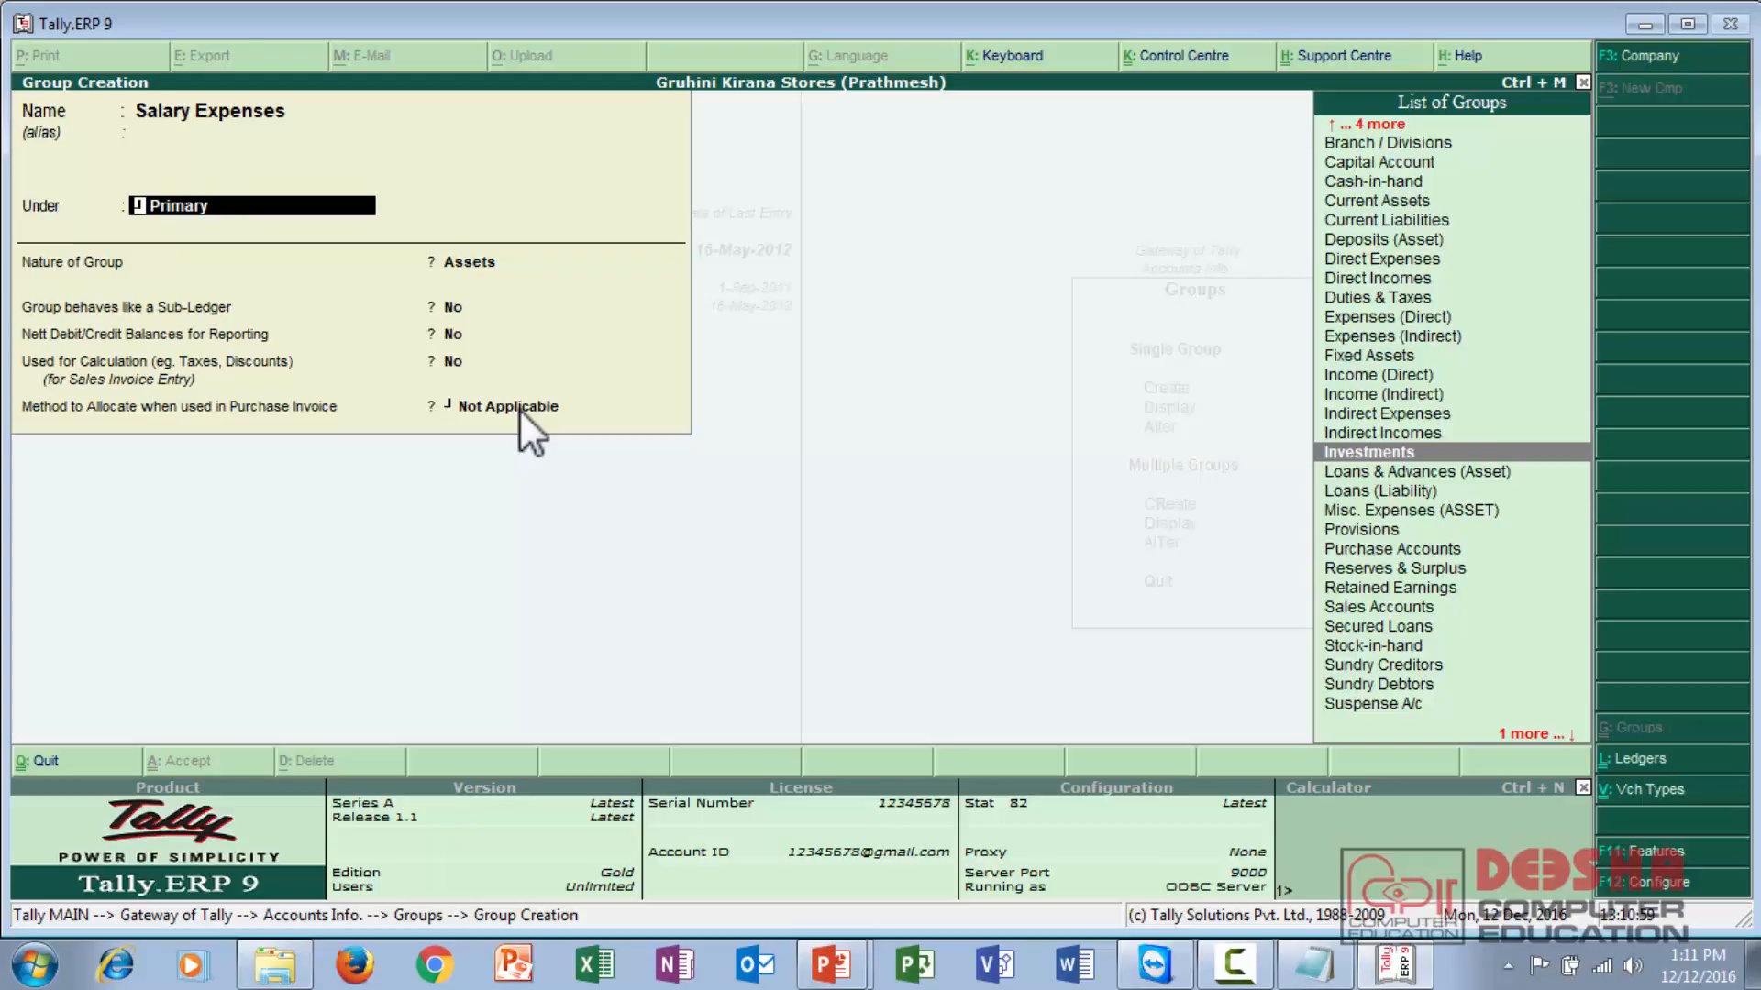
Place the Salary Expenses group under Indirect Expenses.
{"action": "type", "text": "in"}
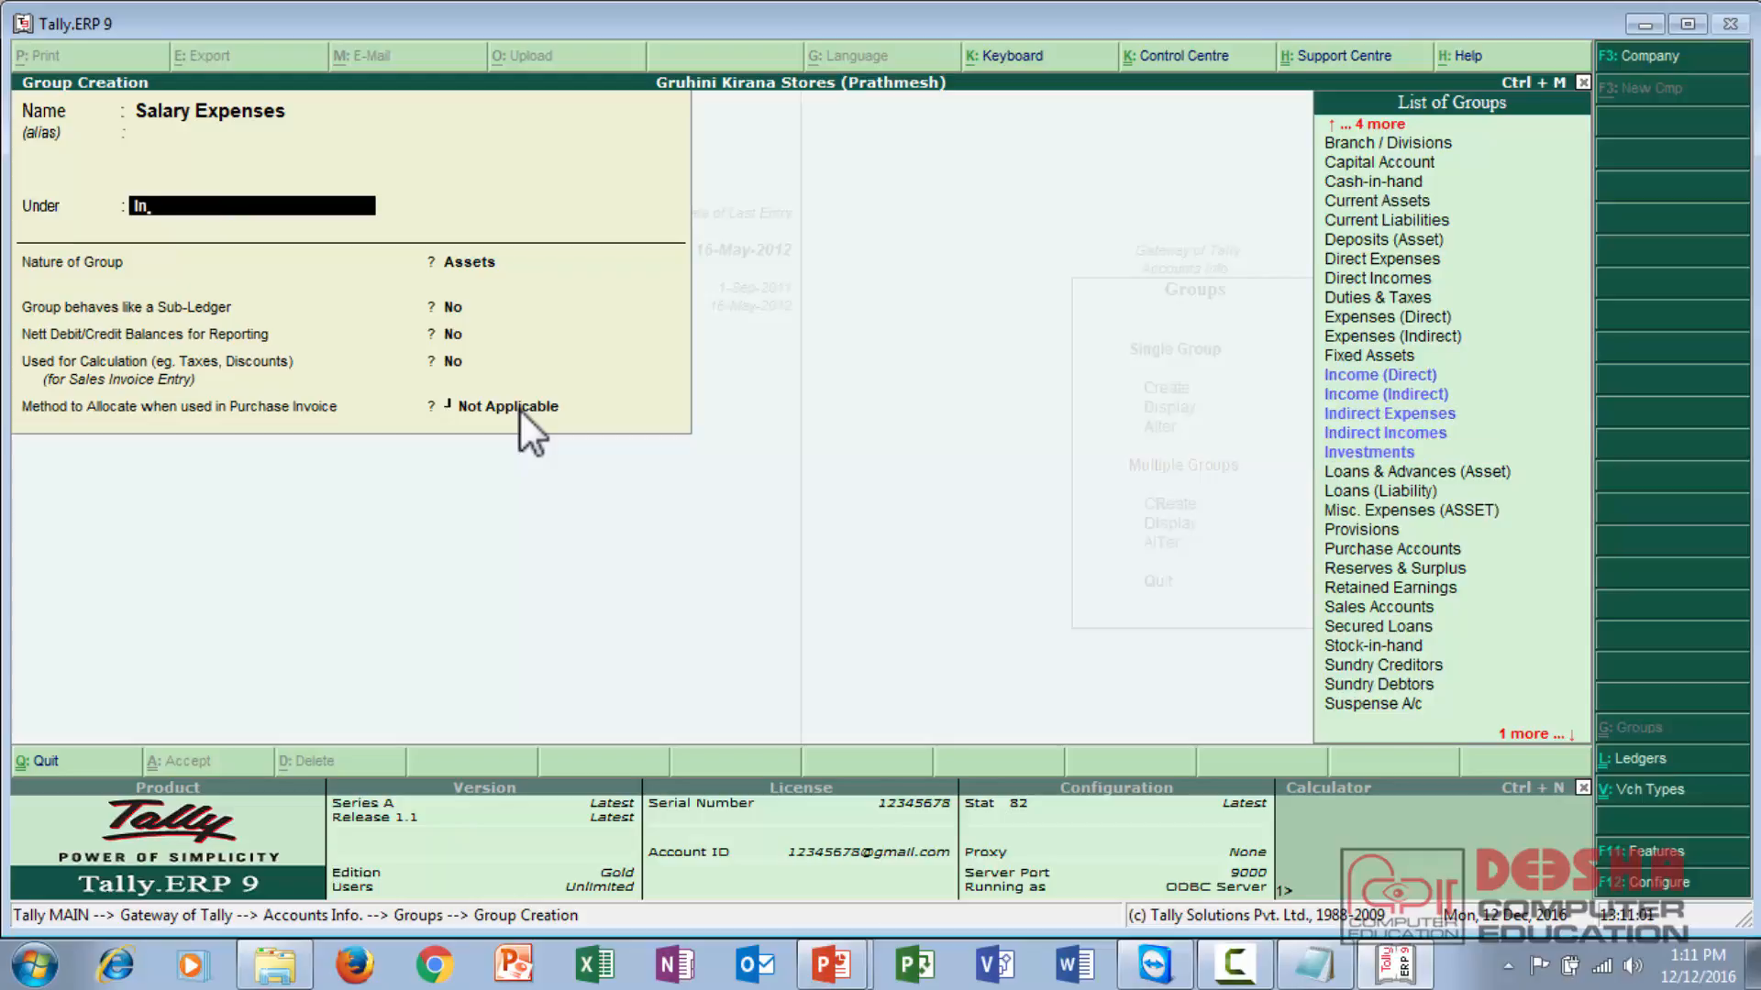
{"action": "key", "text": "Down"}
{"action": "key", "text": "Down"}
{"action": "key", "text": "Down"}
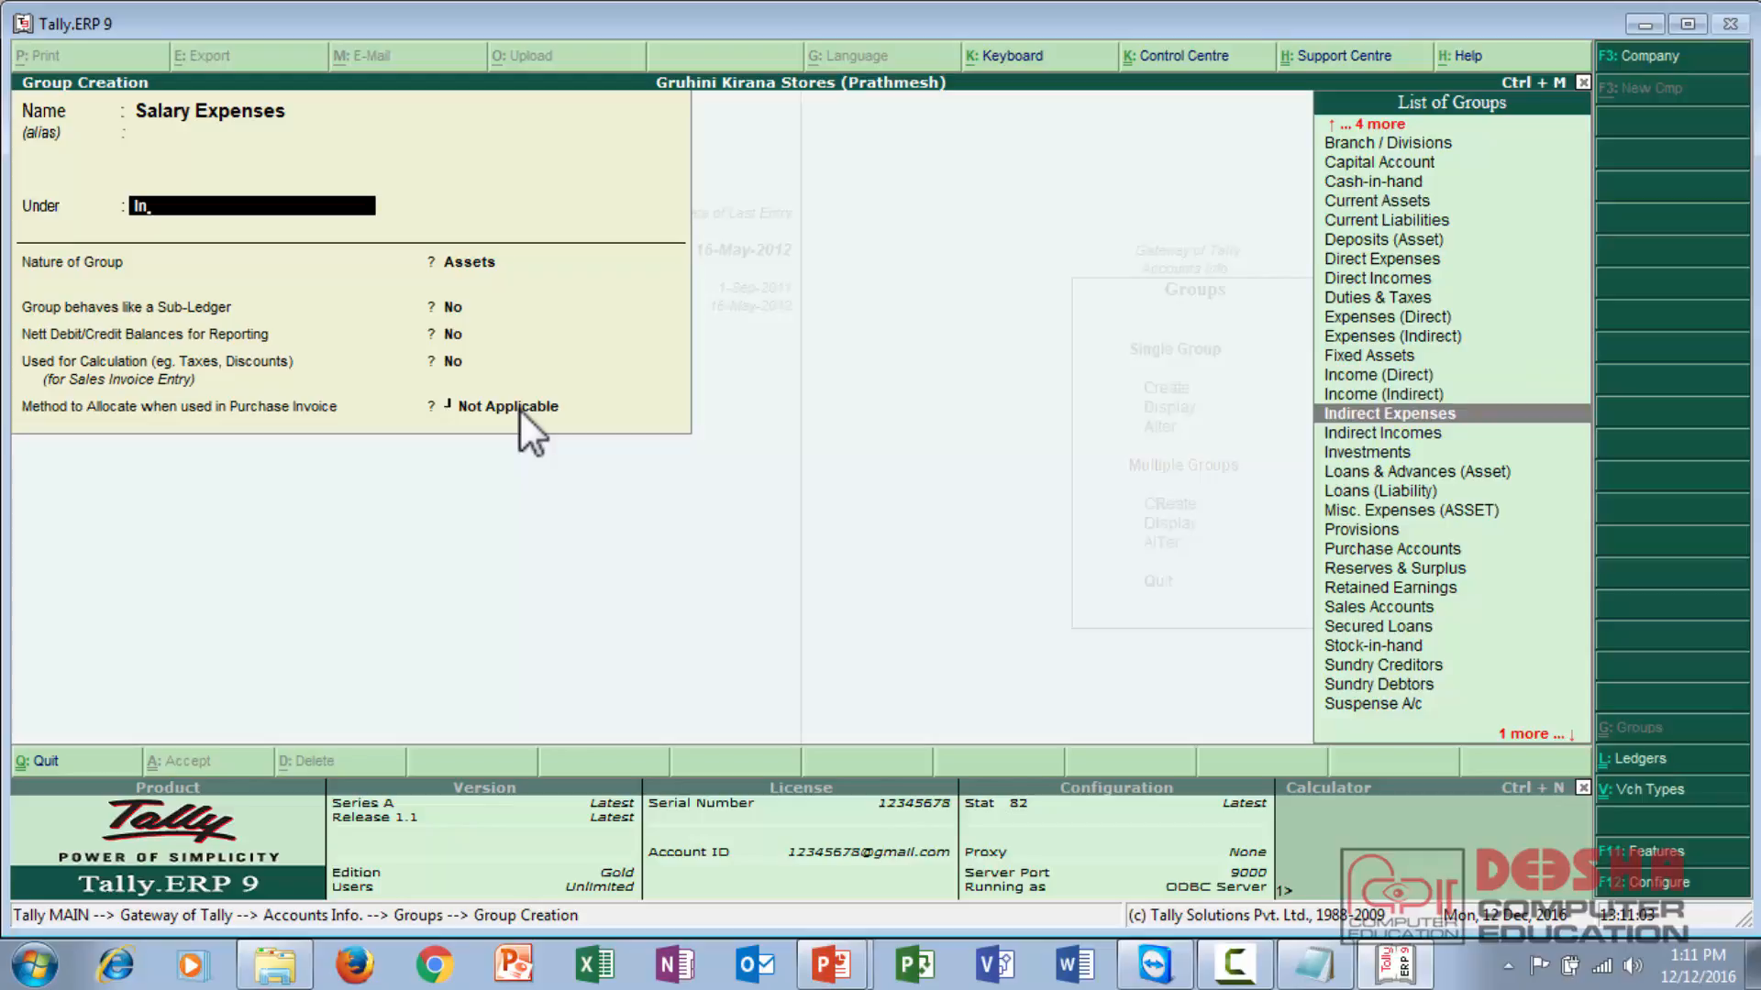
{"action": "key", "text": "Return"}
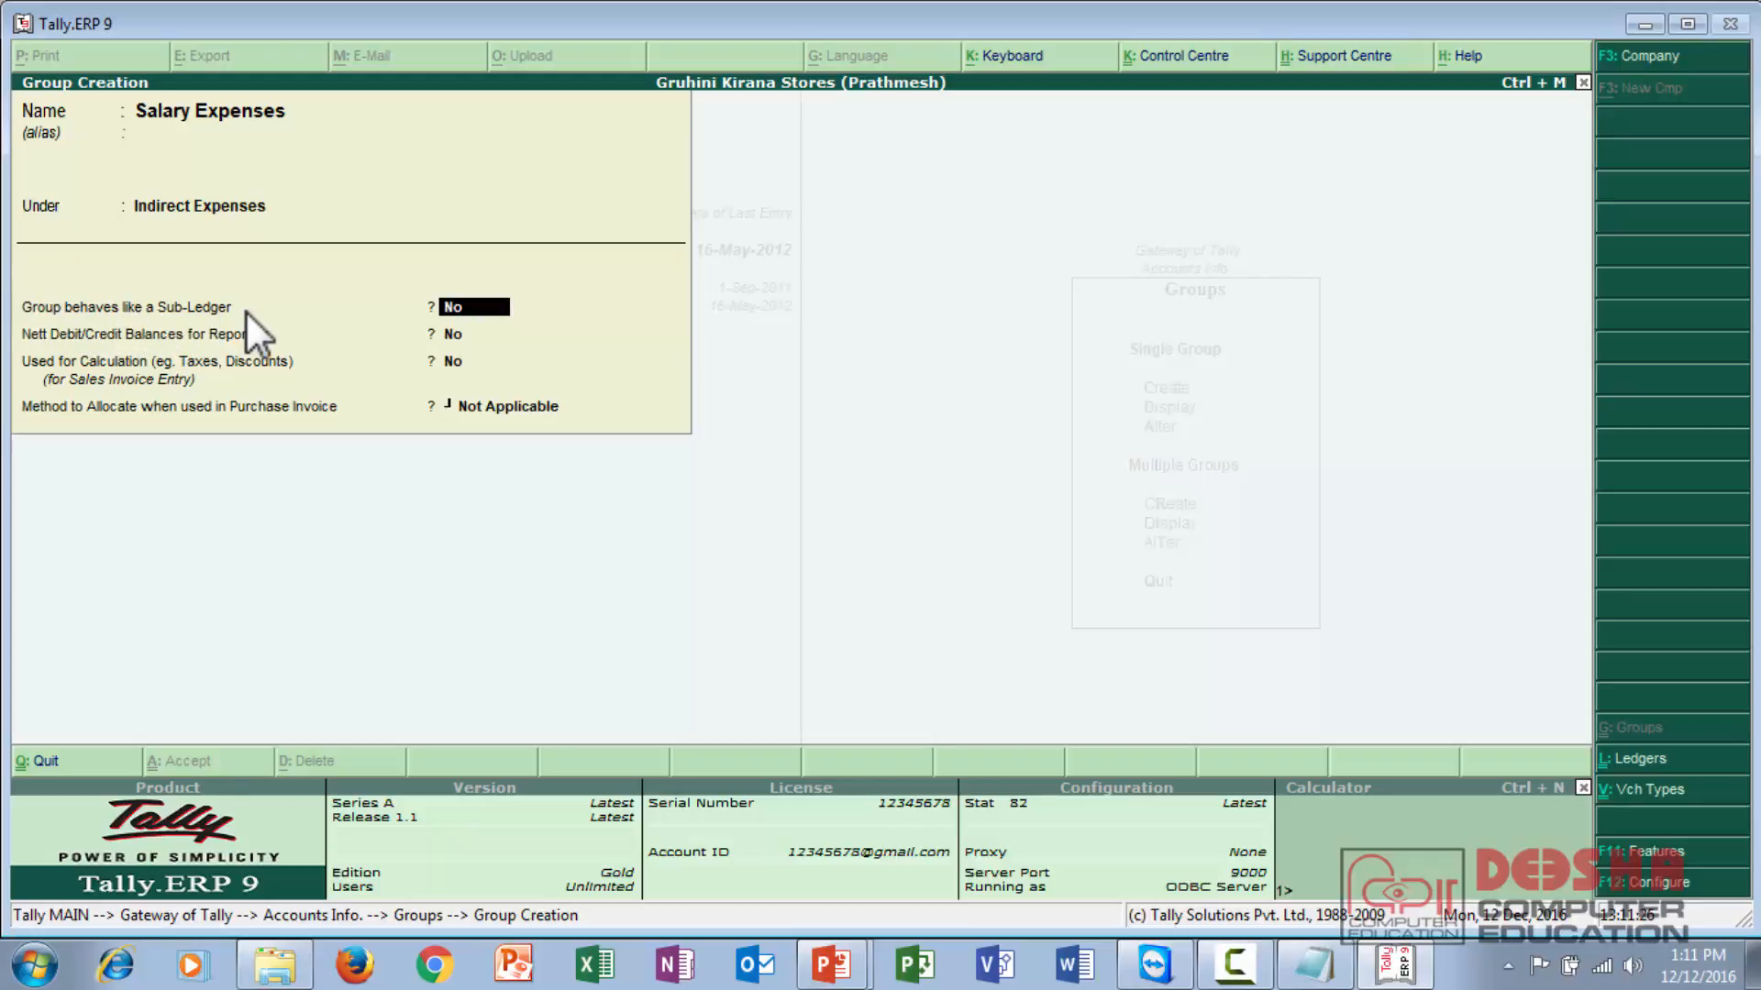
Keep the sub-ledger, nett balance and calculation options at No and allocation at Not Applicable, save the group and return to Accounts Info.
{"action": "key", "text": "Return"}
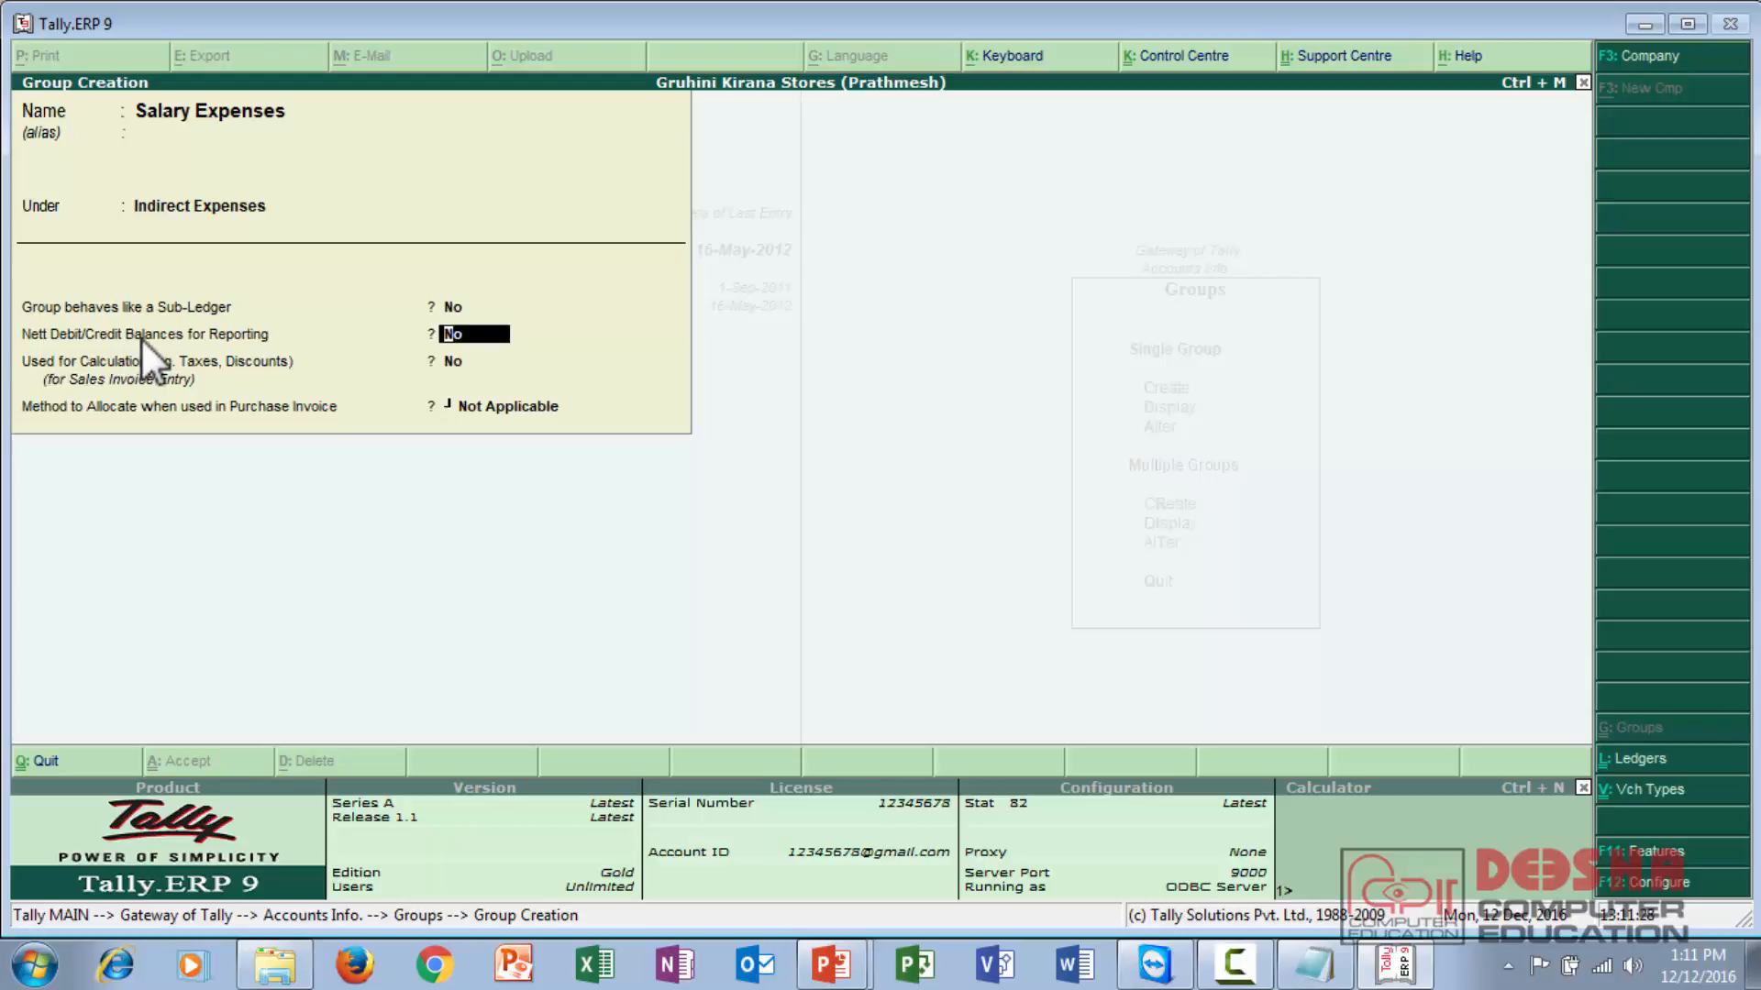
{"action": "key", "text": "Return"}
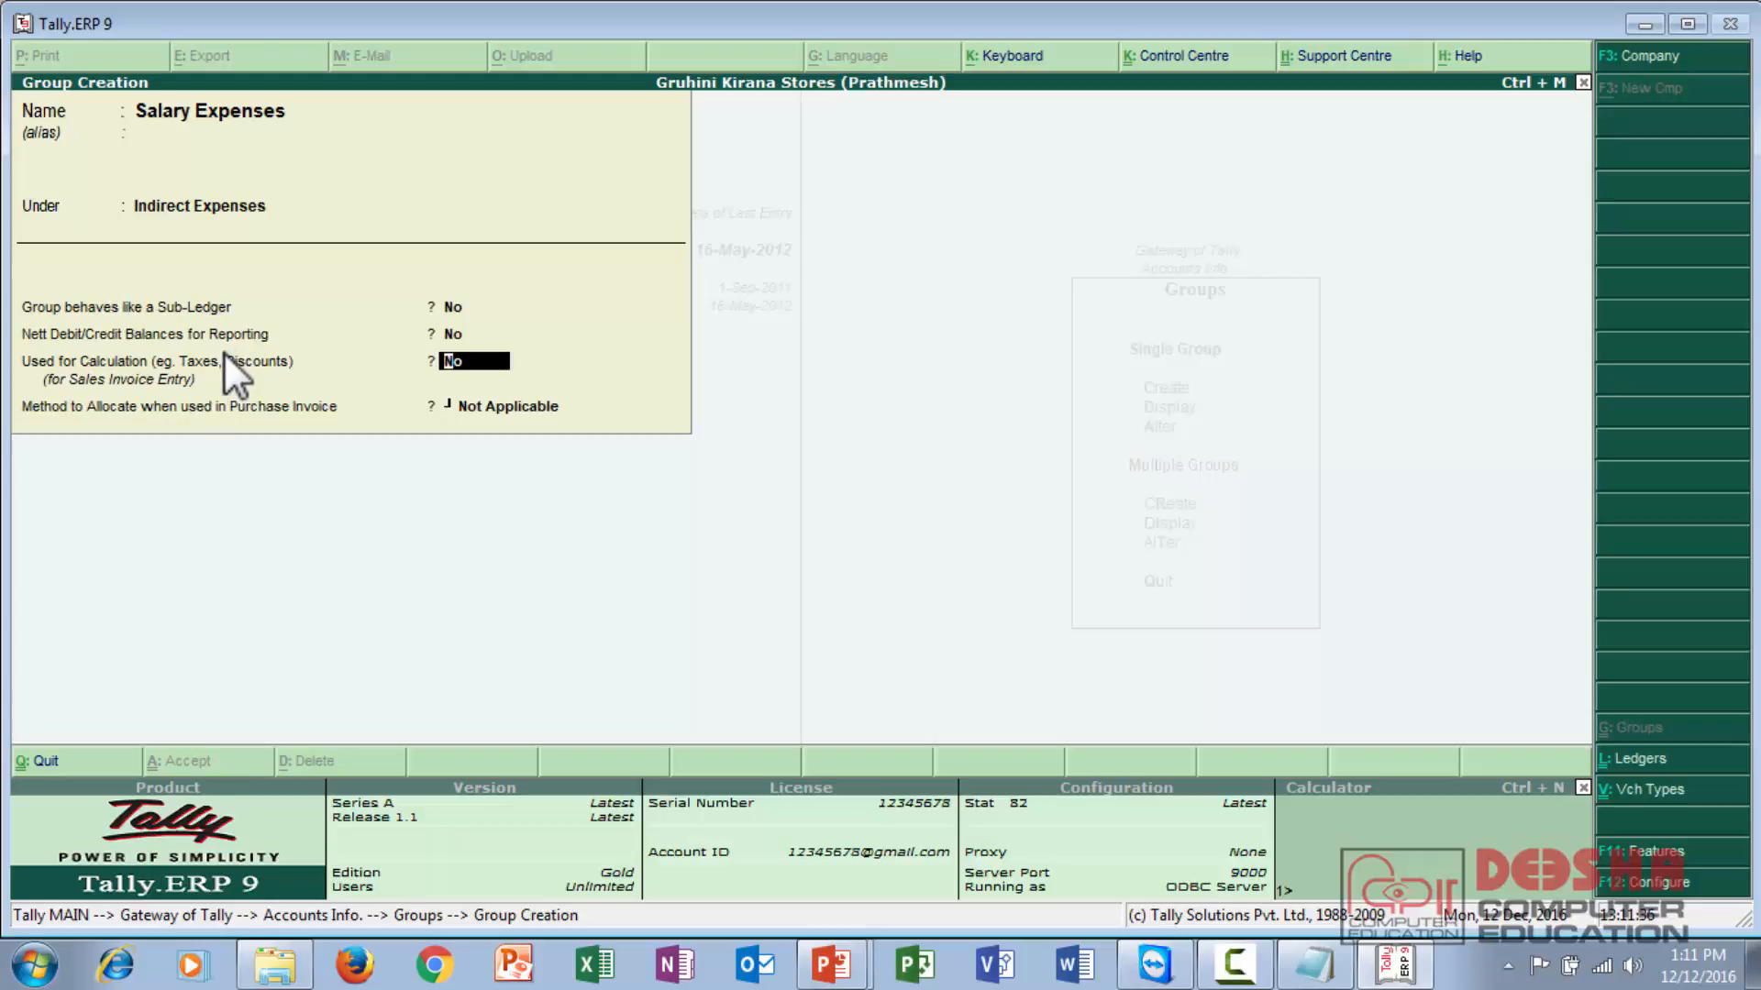
{"action": "key", "text": "Return"}
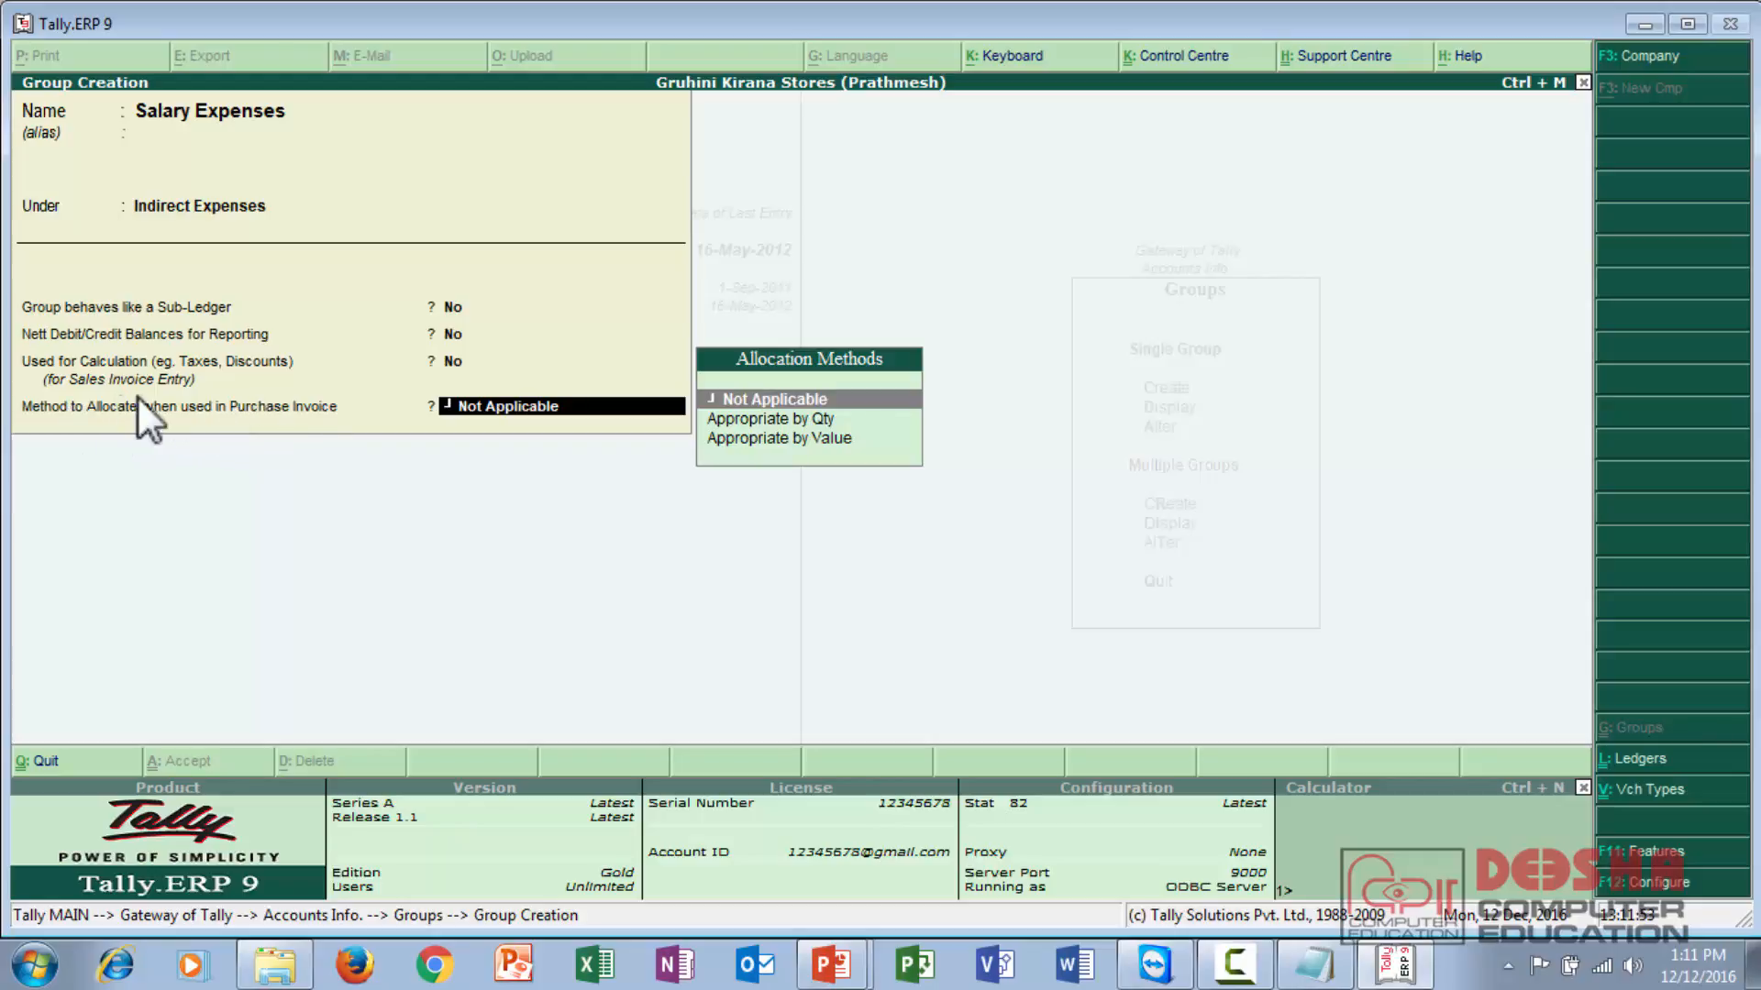
{"action": "key", "text": "Return"}
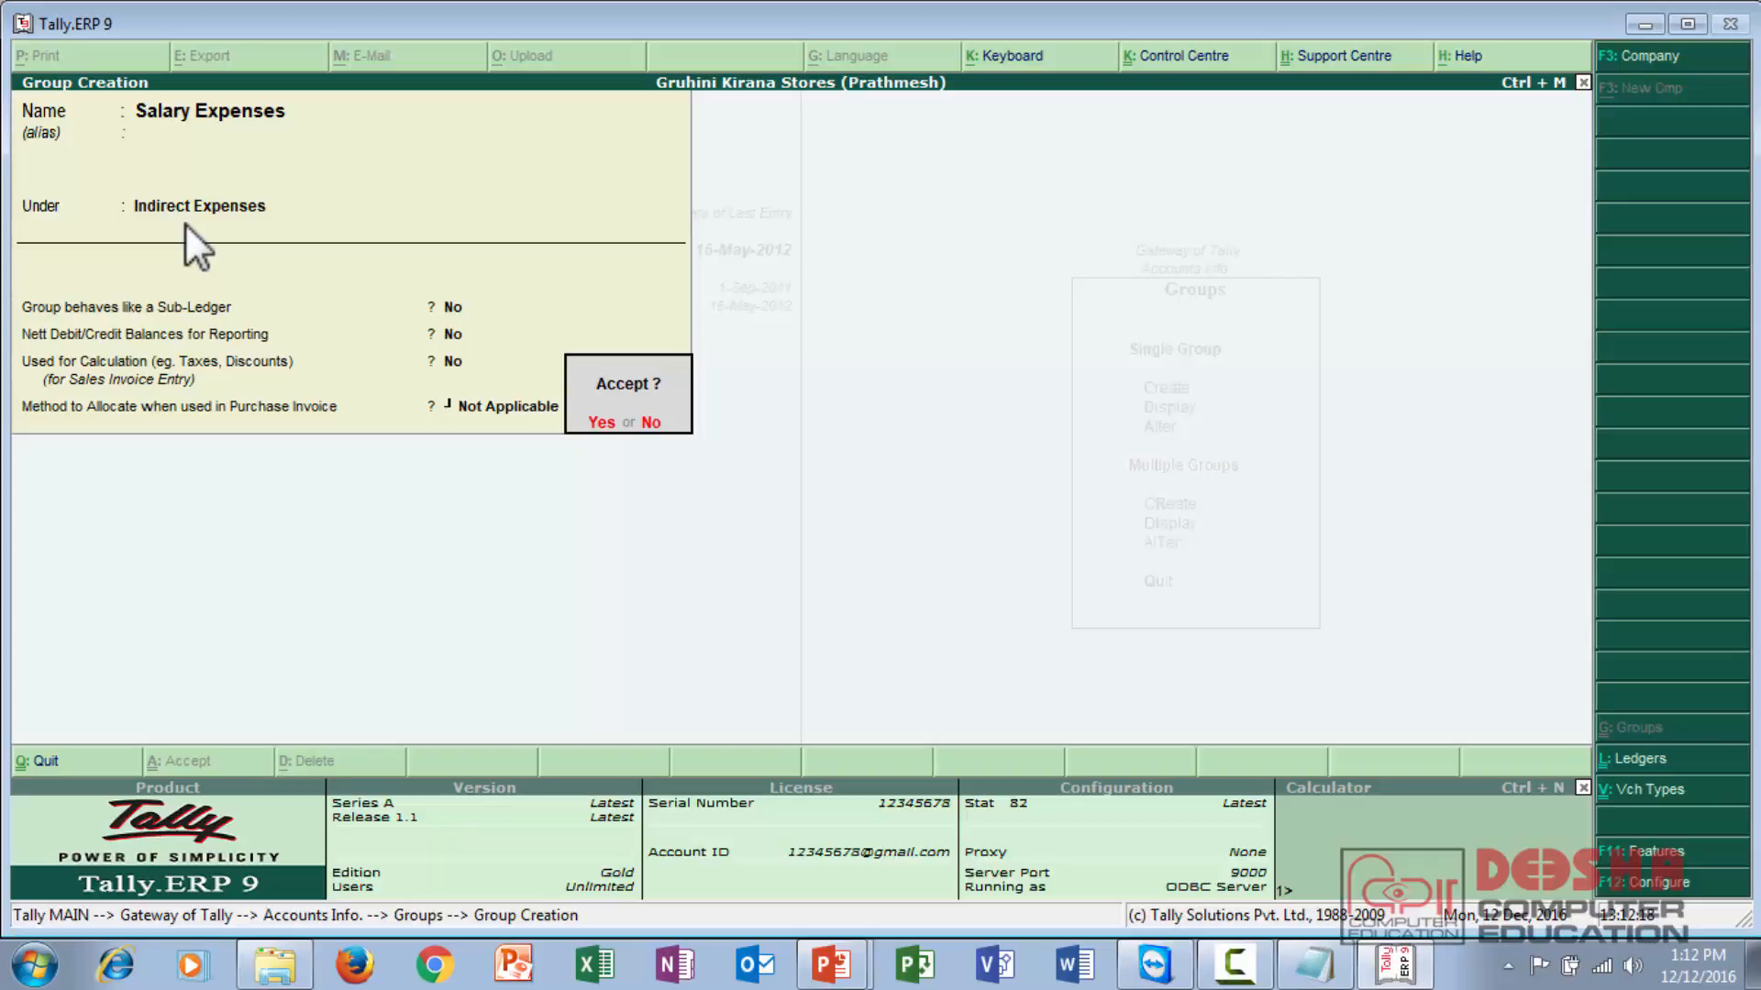
{"action": "key", "text": "Return"}
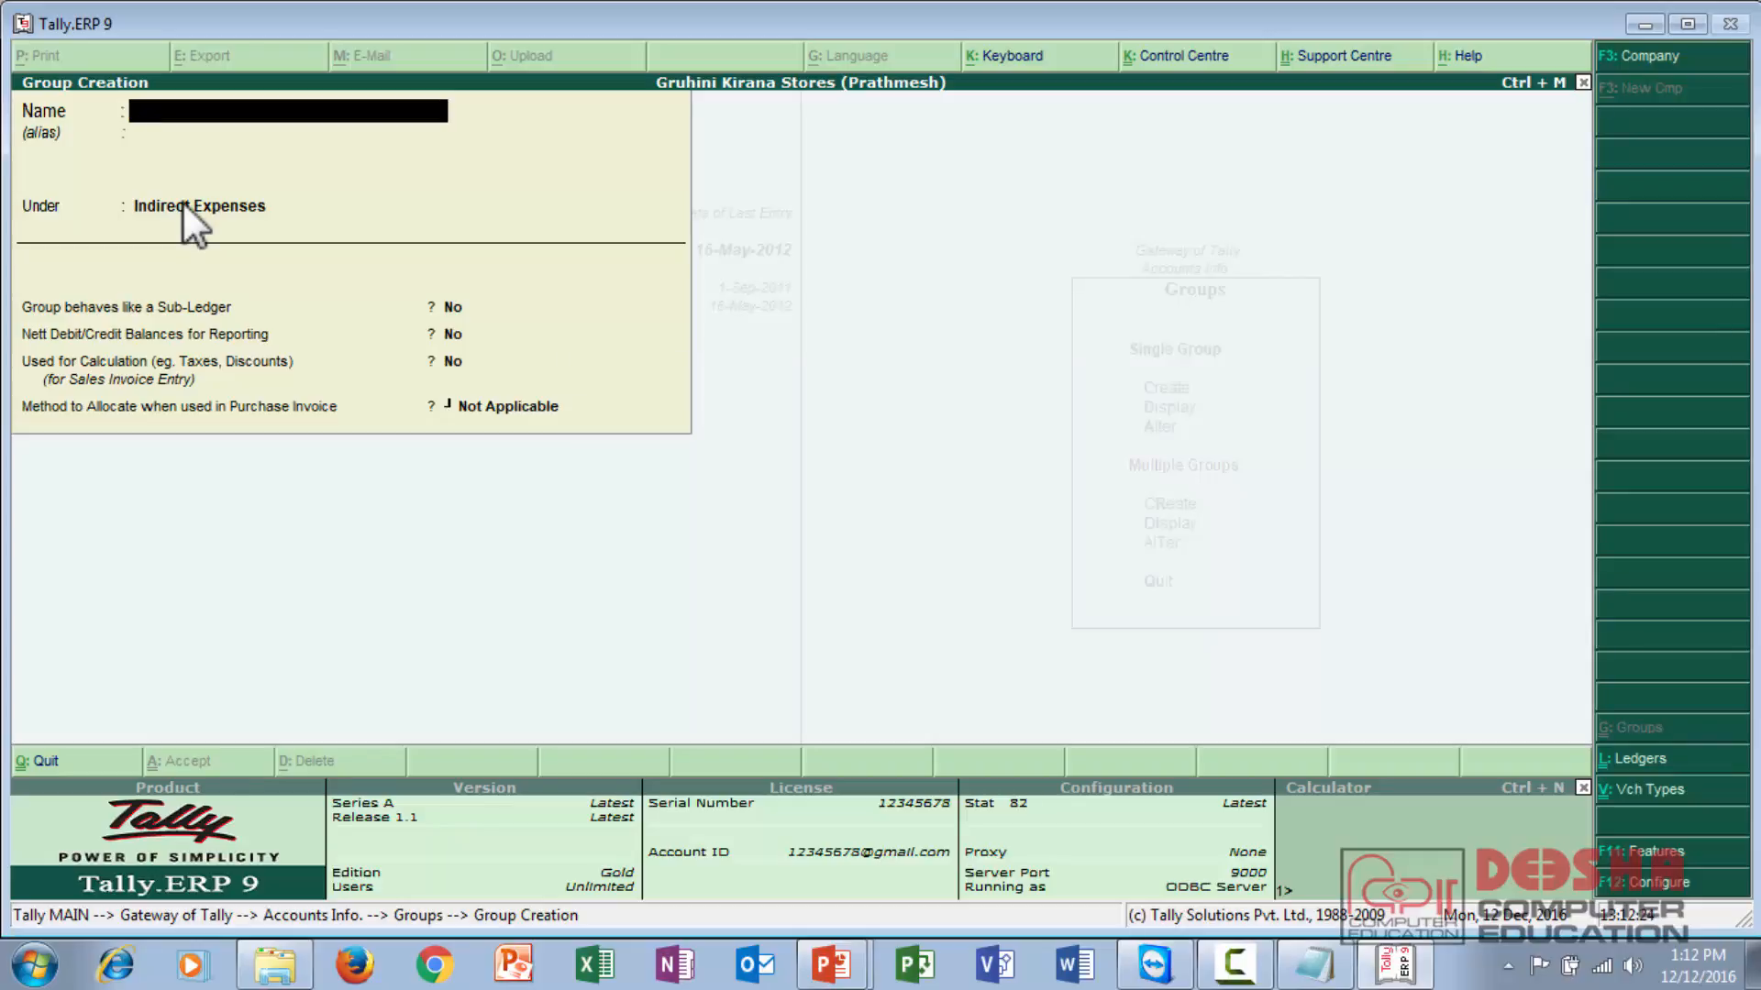
{"action": "key", "text": "Escape"}
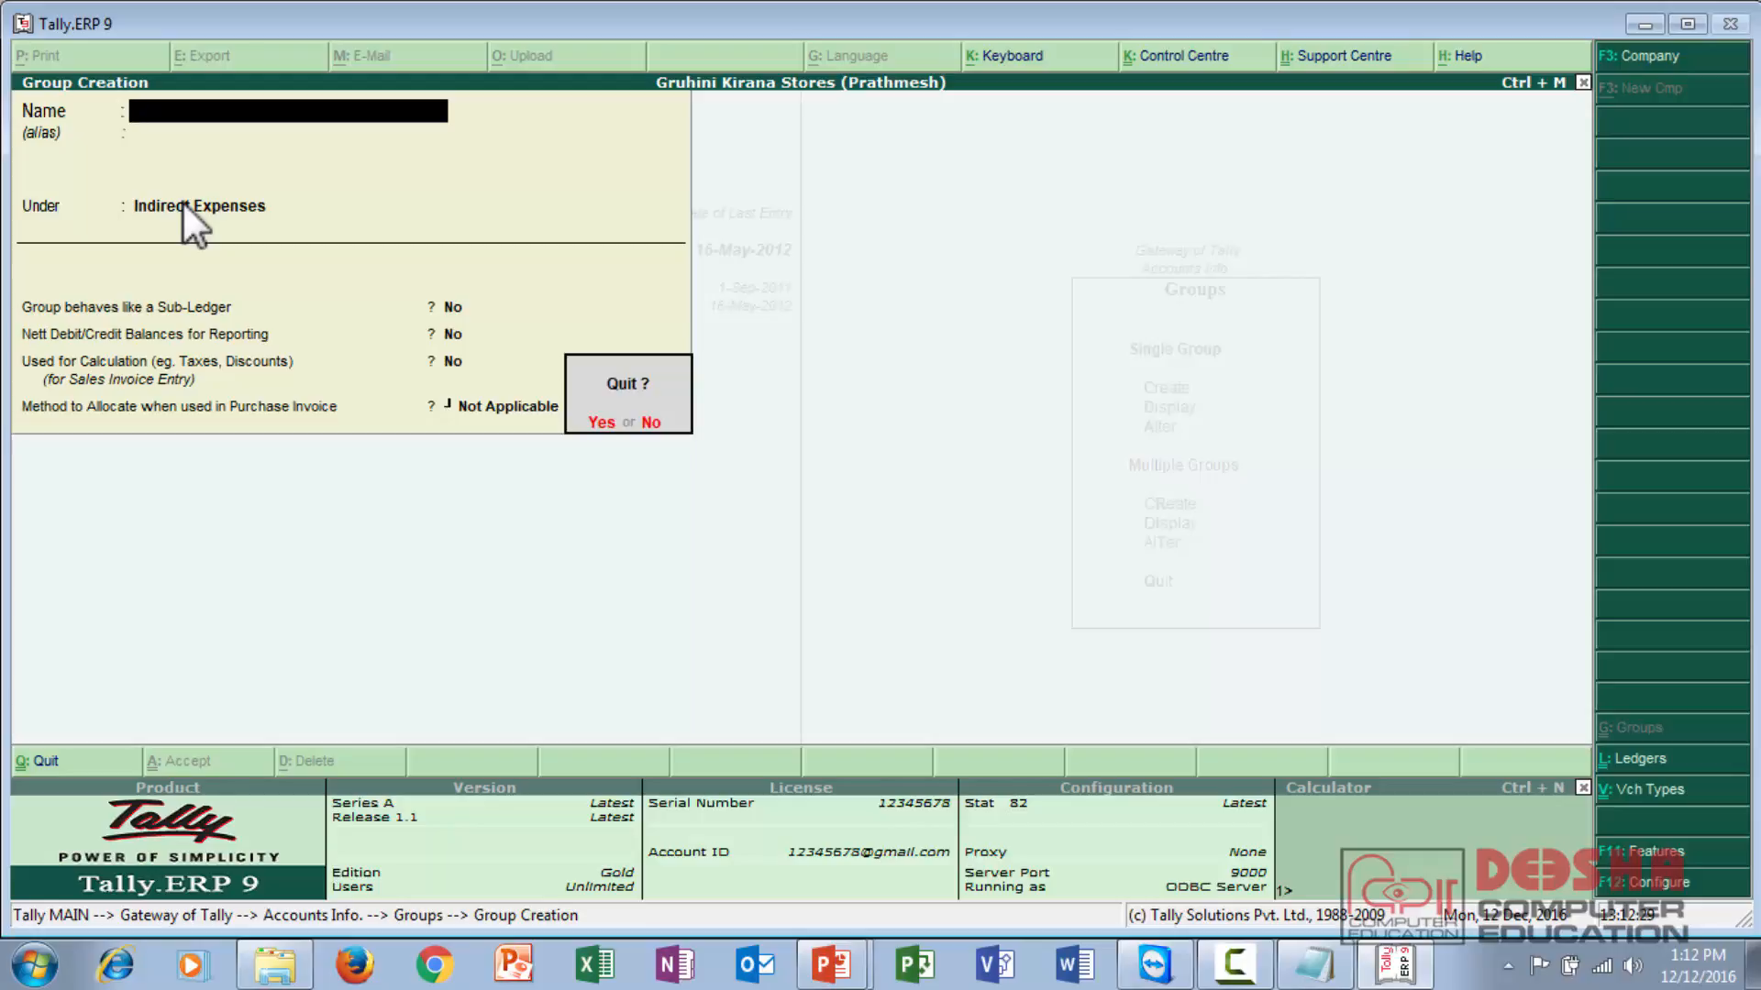
{"action": "key", "text": "Return"}
{"action": "key", "text": "Escape"}
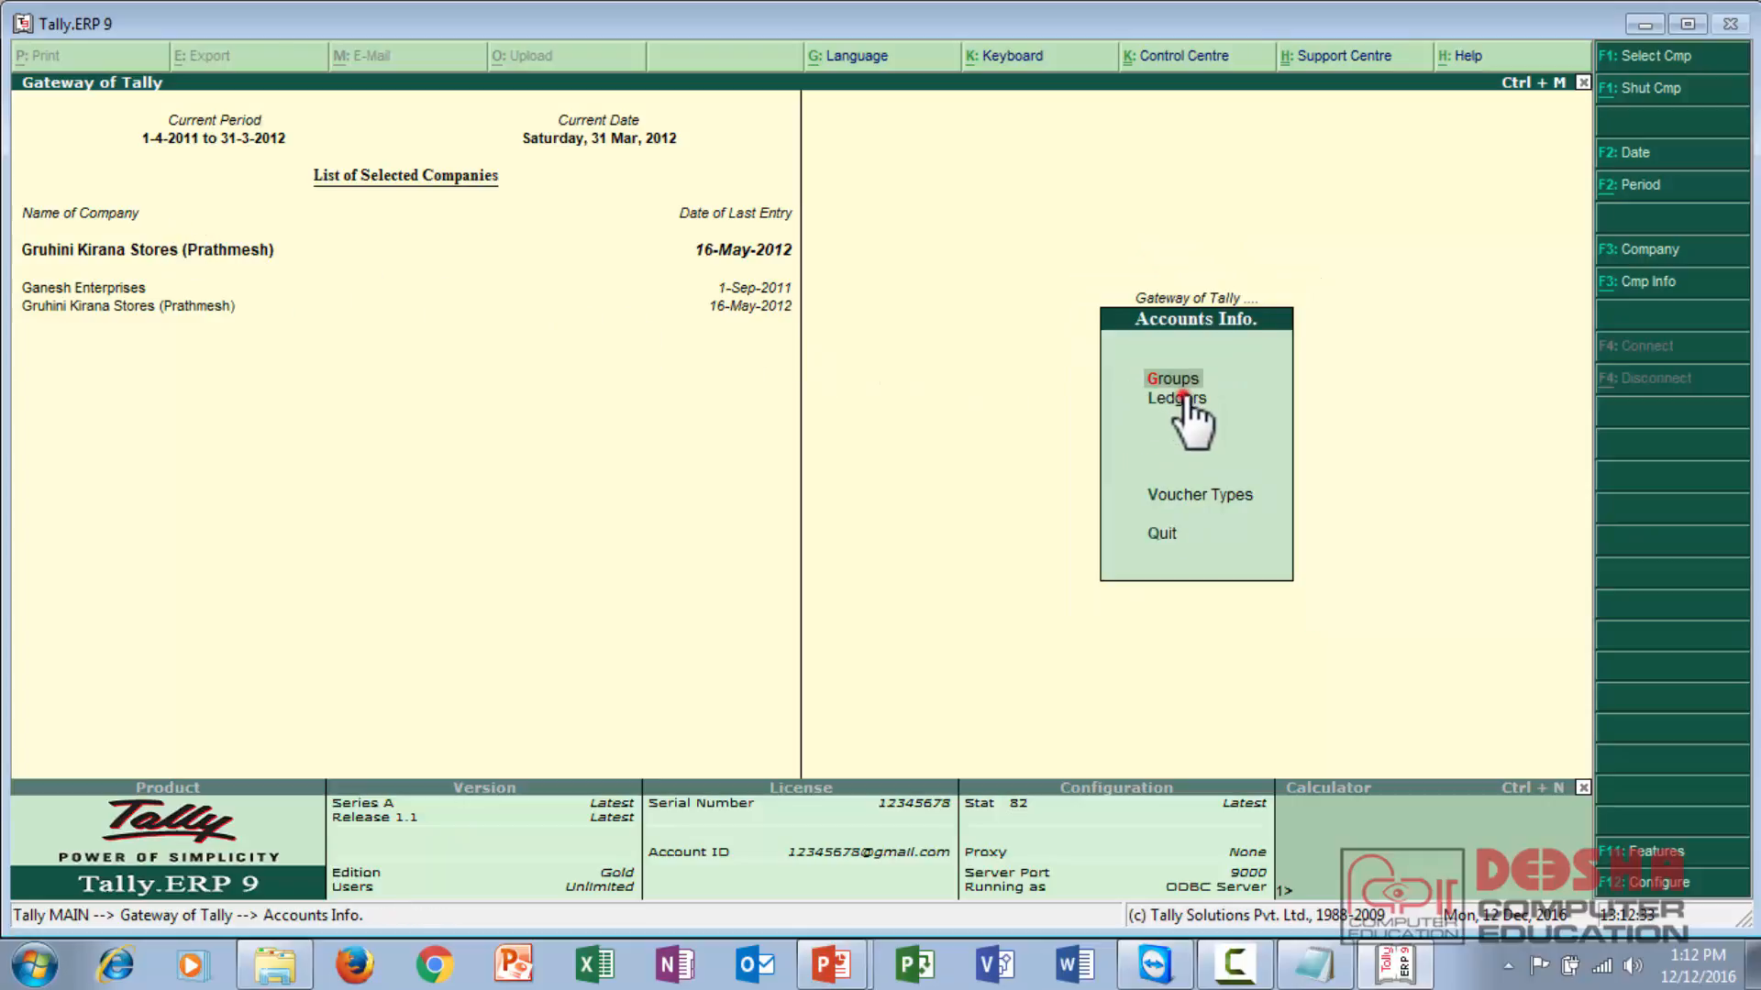
Start creating a single ledger and name it A's Salary A/c.
{"action": "key", "text": "Down"}
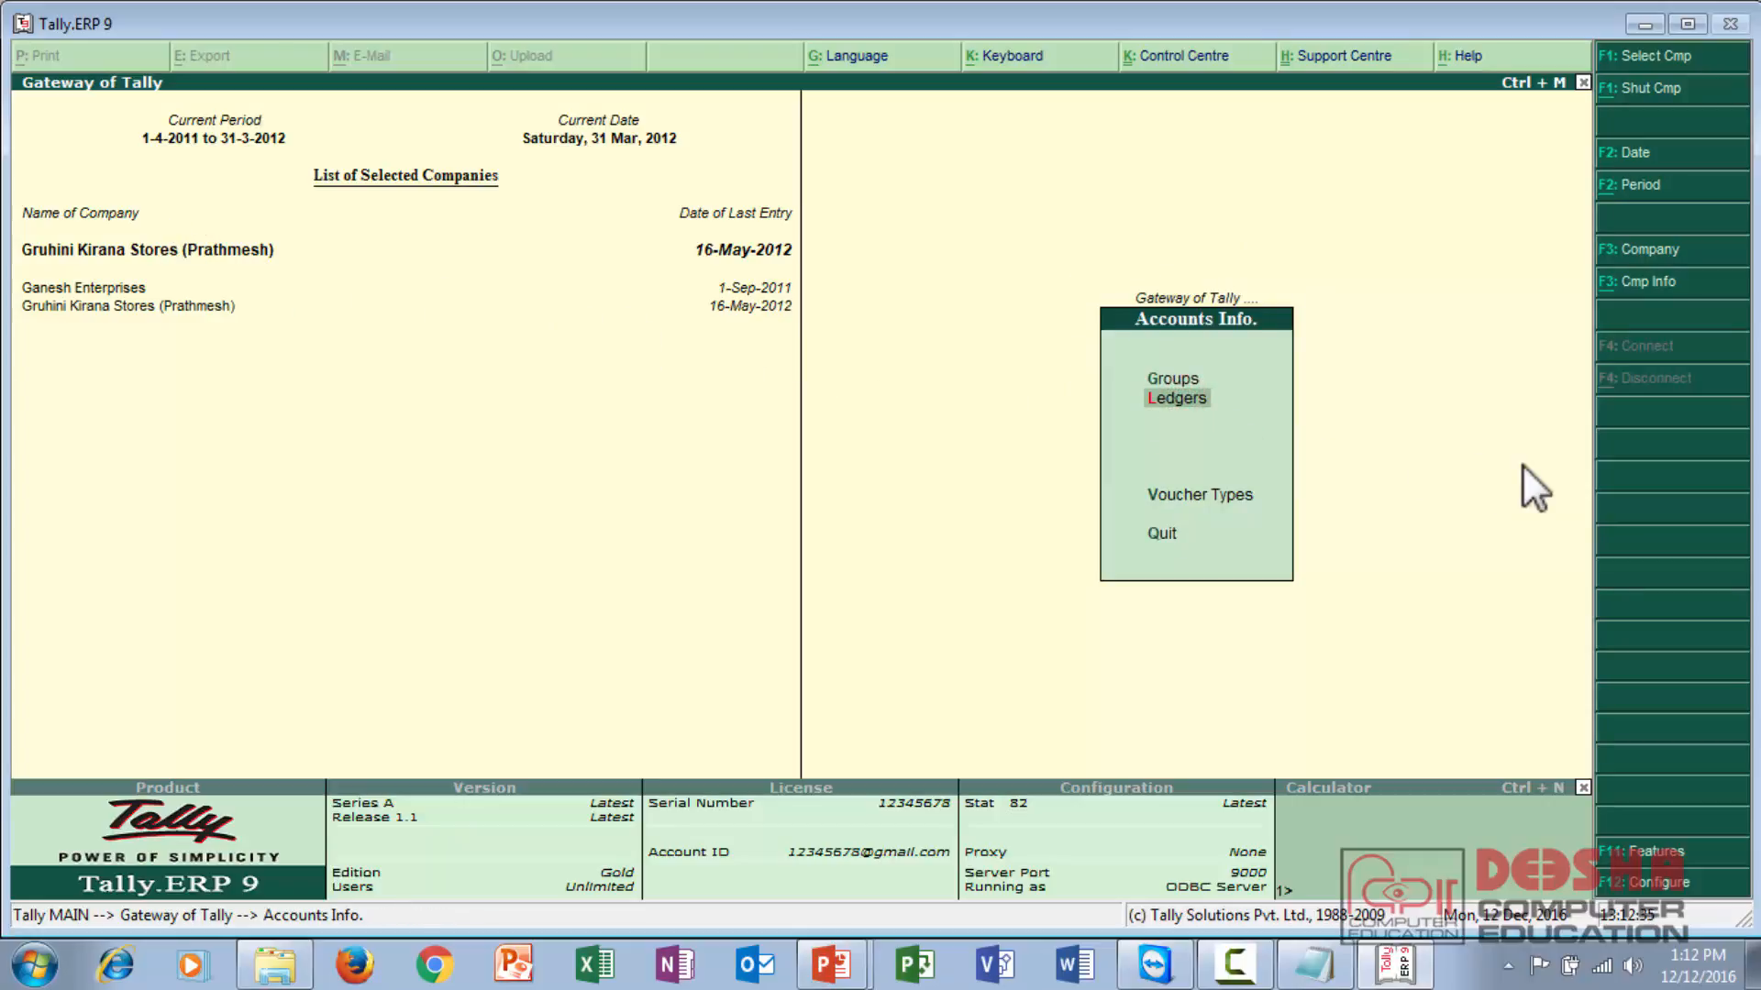
{"action": "key", "text": "Return"}
{"action": "key", "text": "Return"}
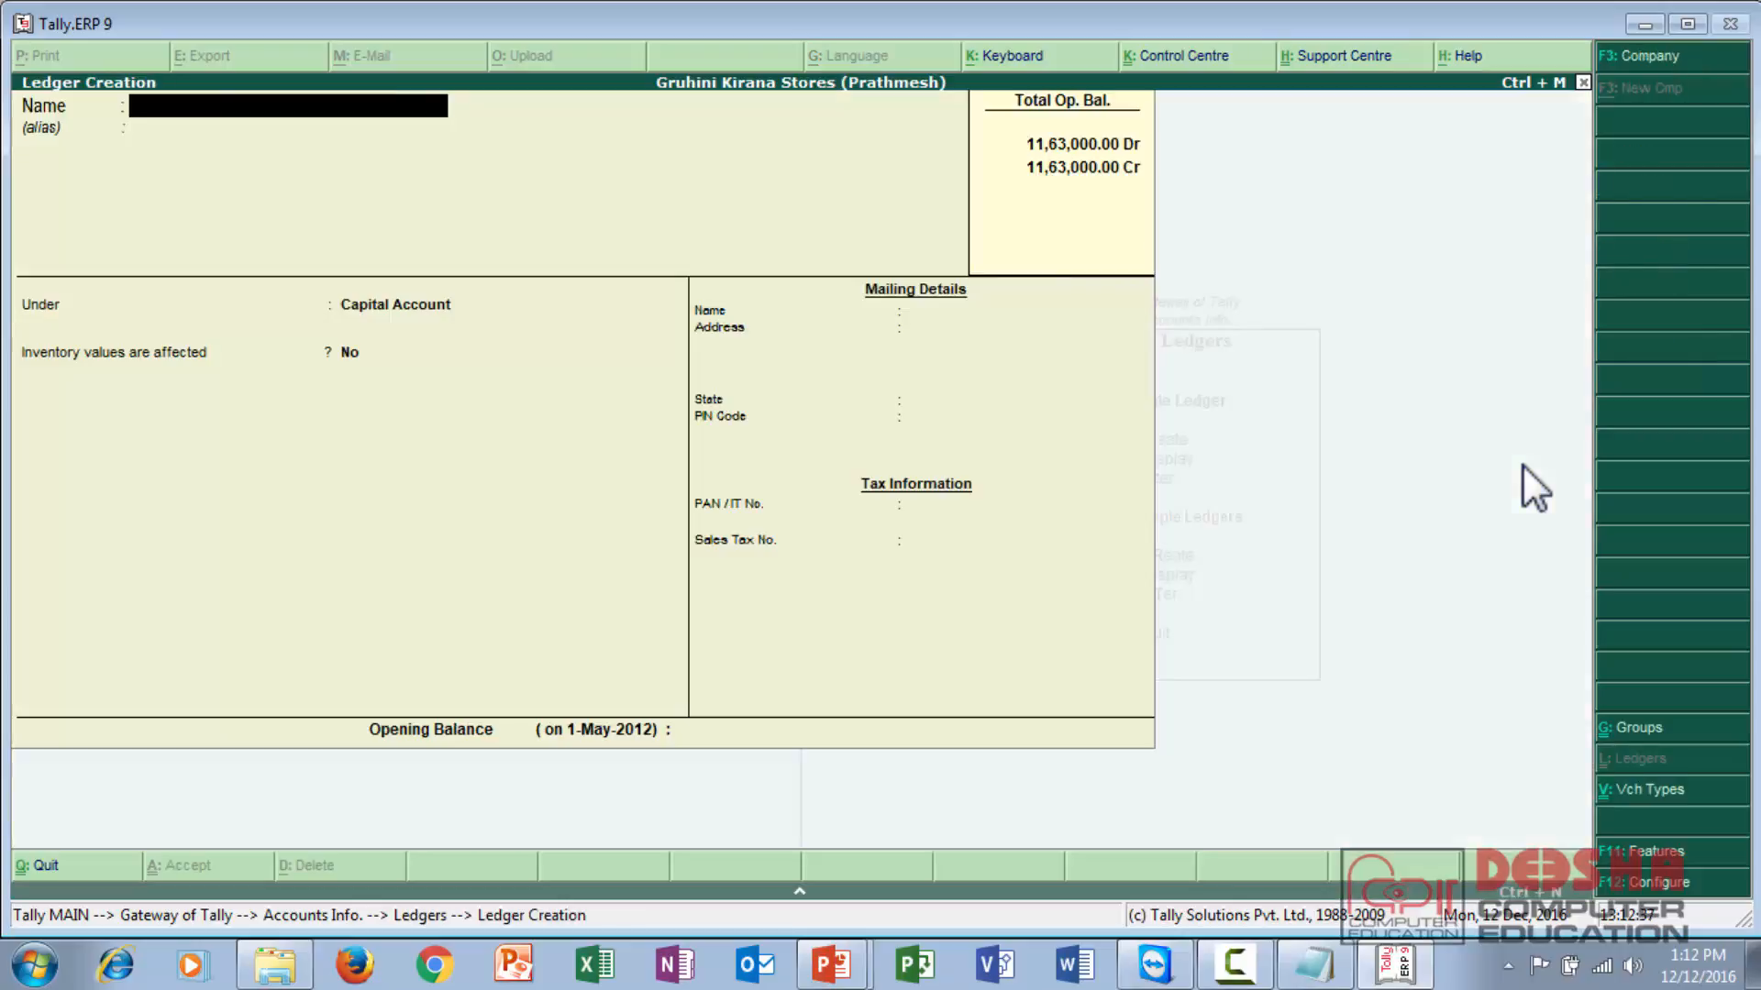
{"action": "type", "text": "A's Salary E"}
{"action": "key", "text": "BackSpace"}
{"action": "type", "text": "A/c"}
{"action": "key", "text": "Return"}
Put A's Salary A/c under Salary Expenses with inventory values affected at No, save the ledger and leave ledger creation.
{"action": "type", "text": "Sala"}
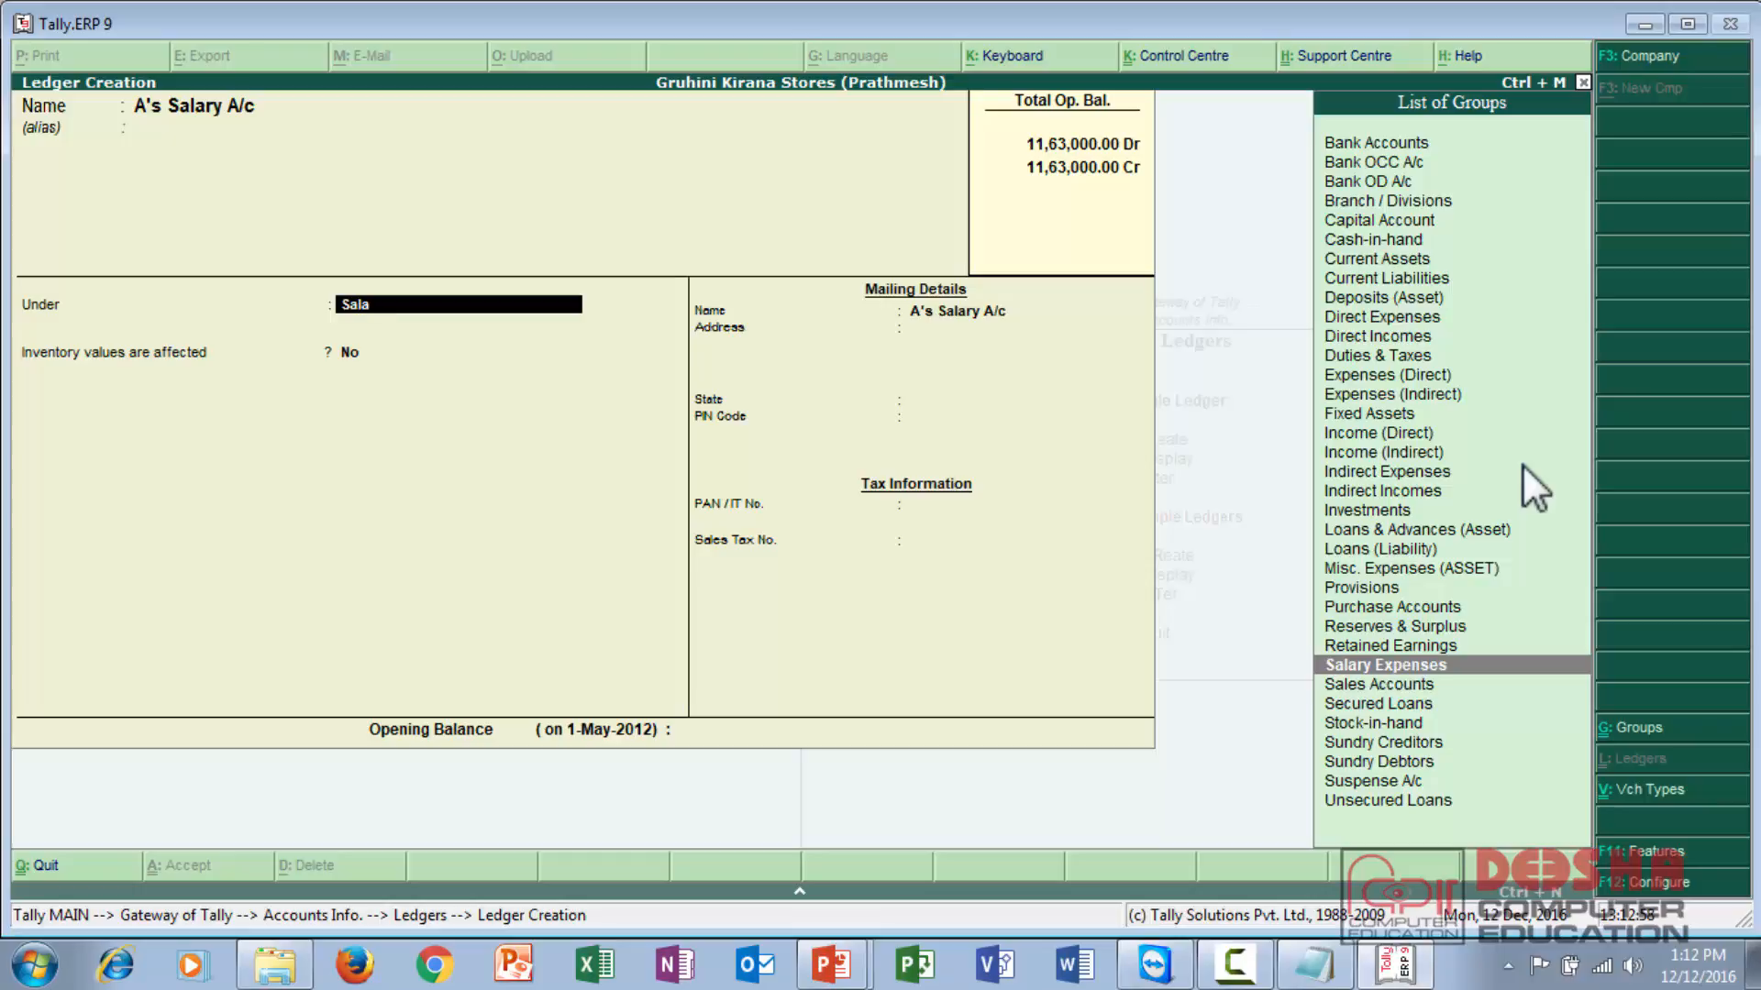
{"action": "key", "text": "Return"}
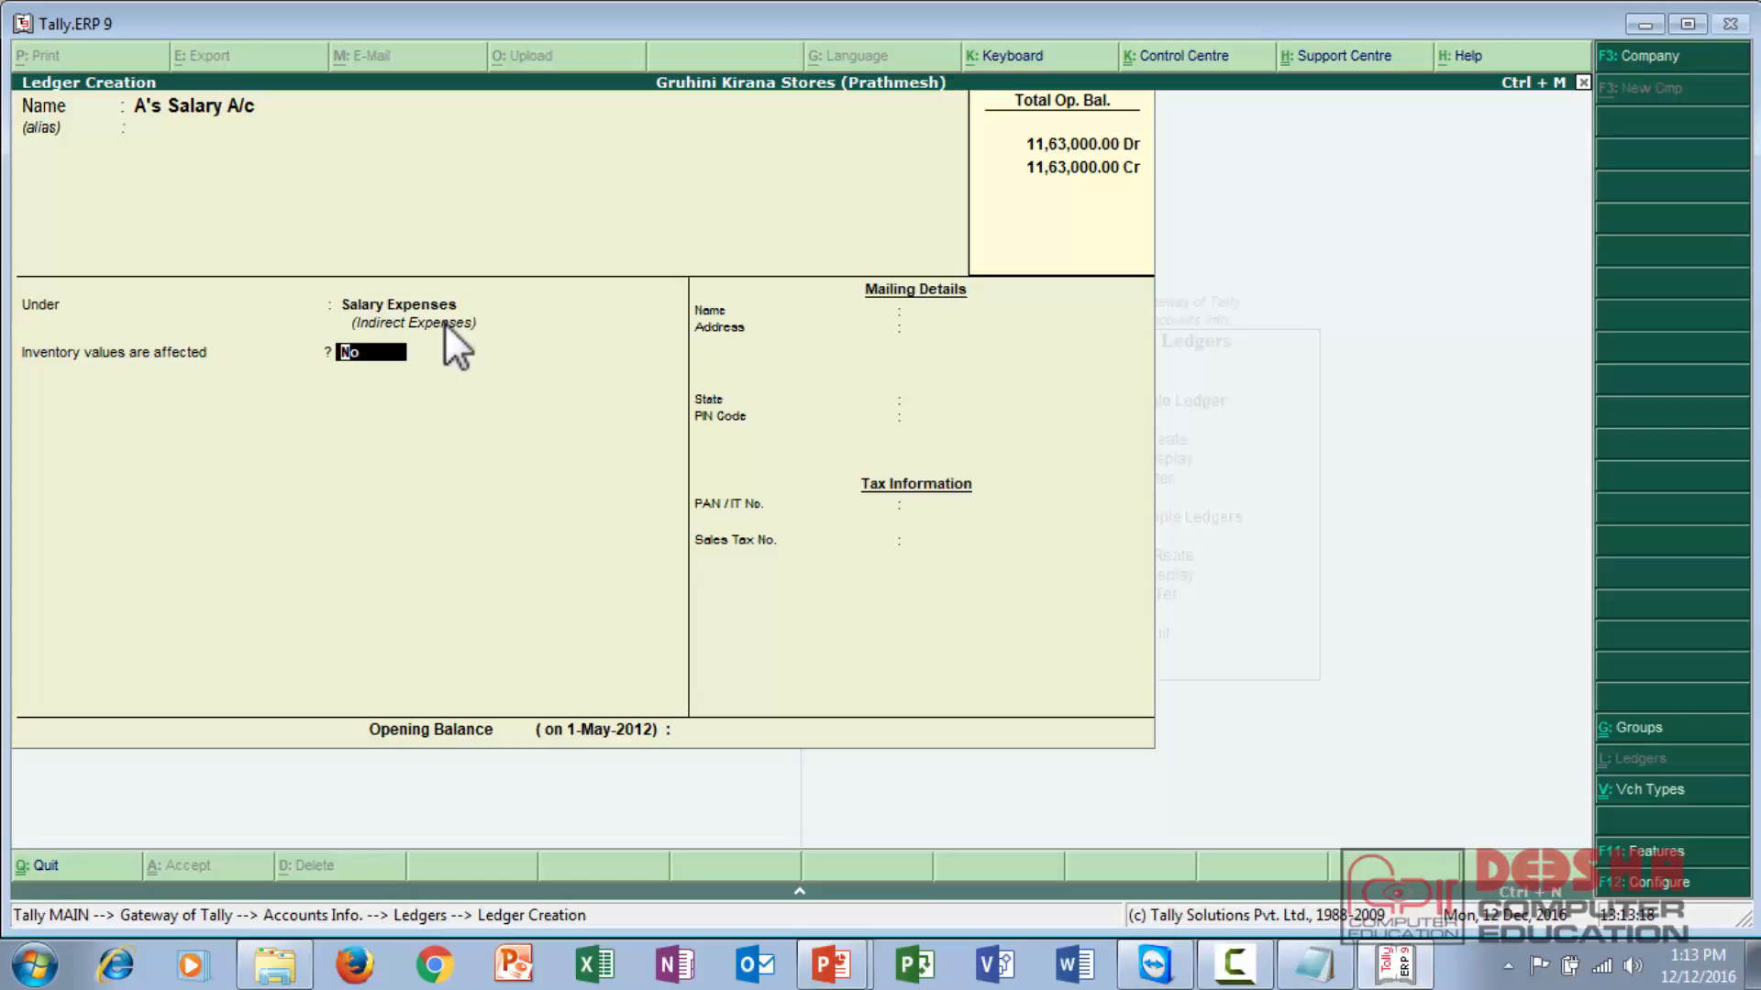
{"action": "key", "text": "Return"}
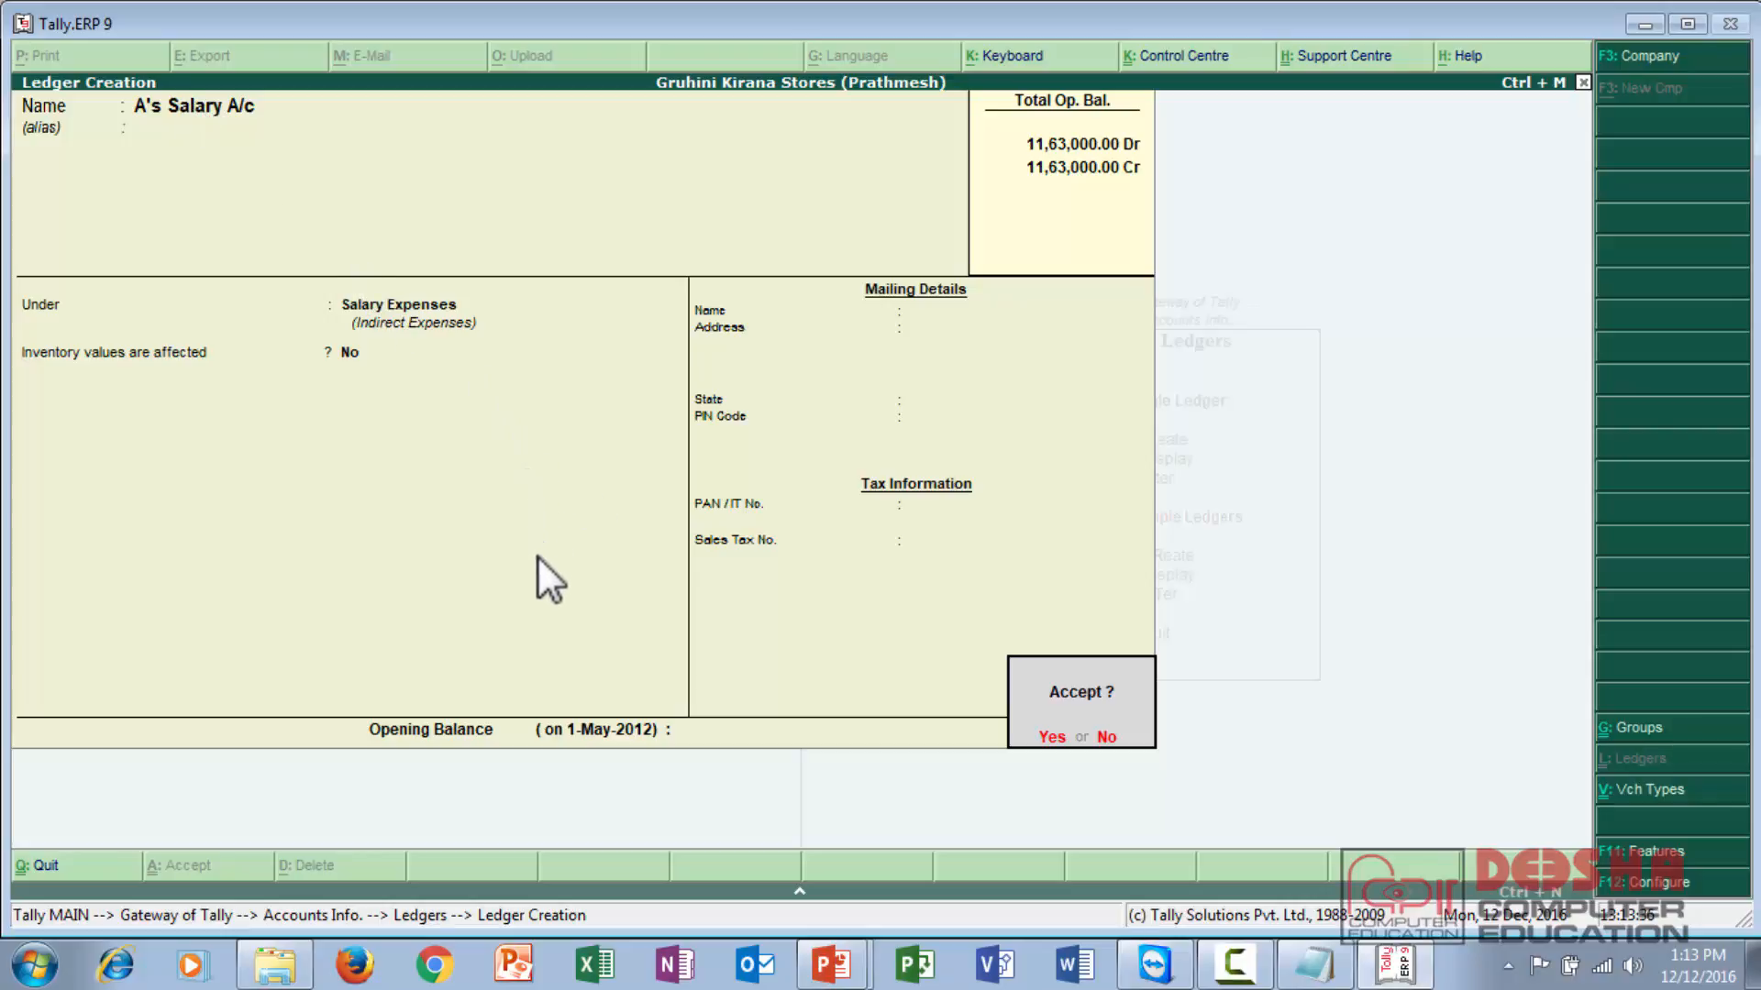
{"action": "key", "text": "Return"}
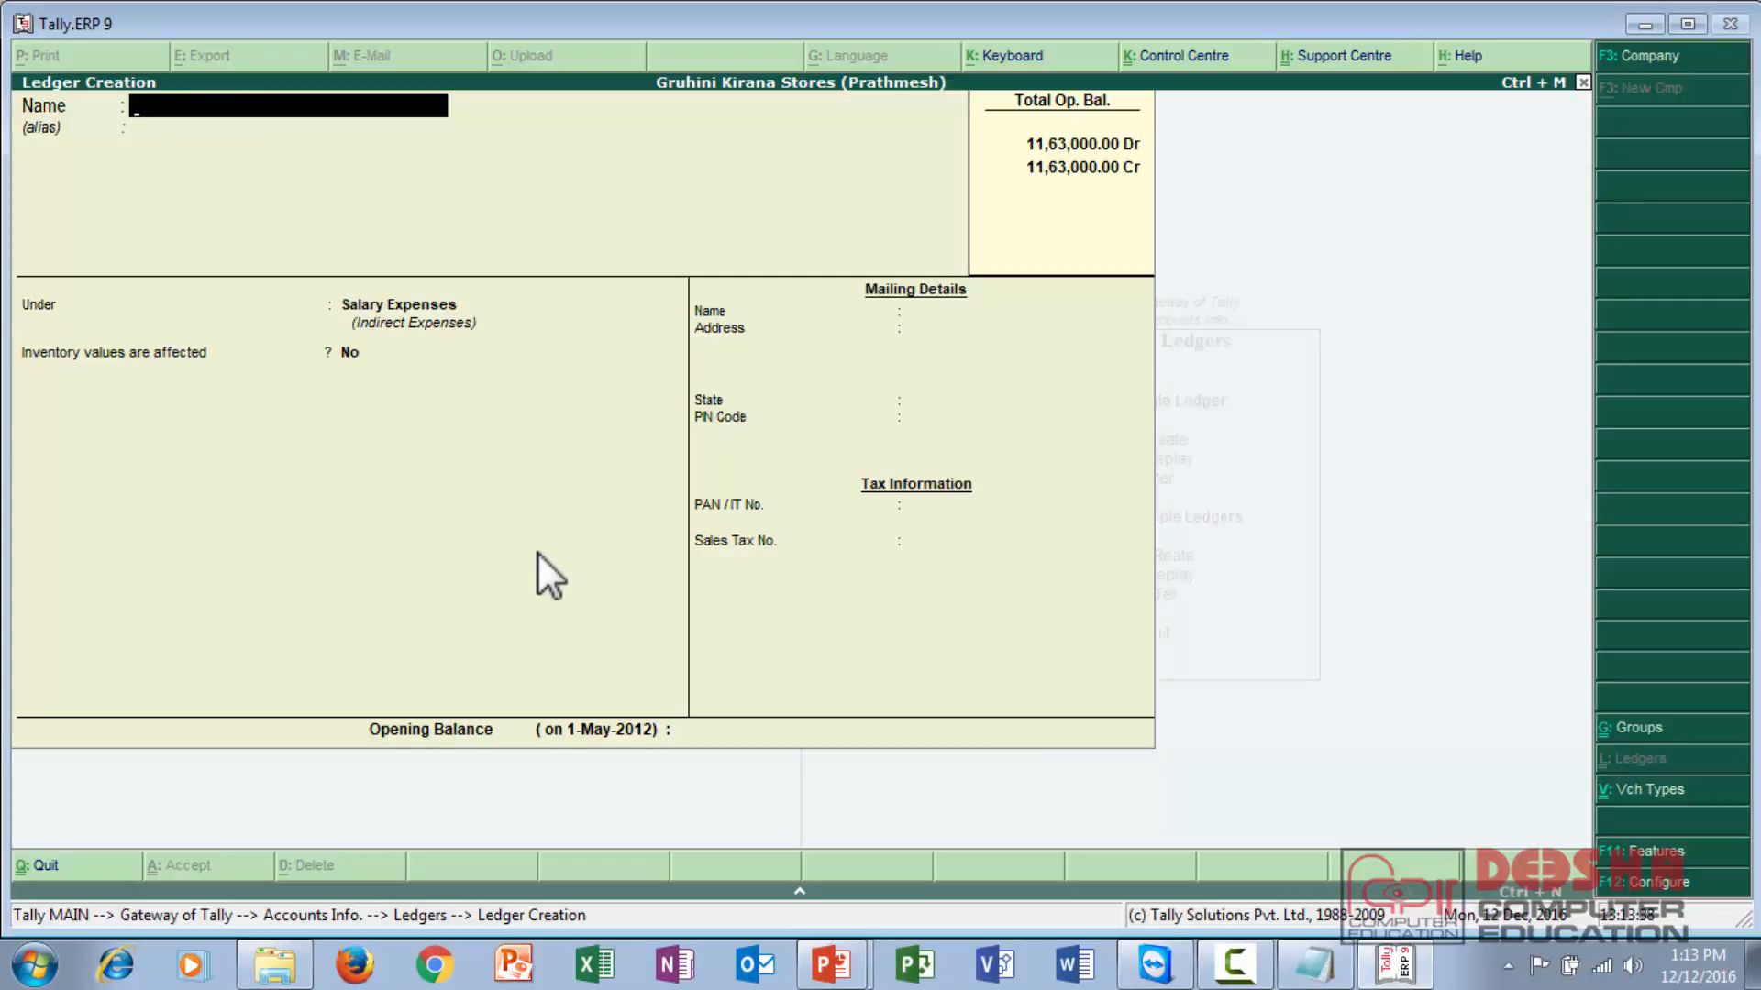
{"action": "key", "text": "Escape"}
{"action": "key", "text": "Return"}
Start creating multiple ledgers at once under the Salary Expenses group.
{"action": "key", "text": "Down"}
{"action": "key", "text": "Down"}
{"action": "key", "text": "Down"}
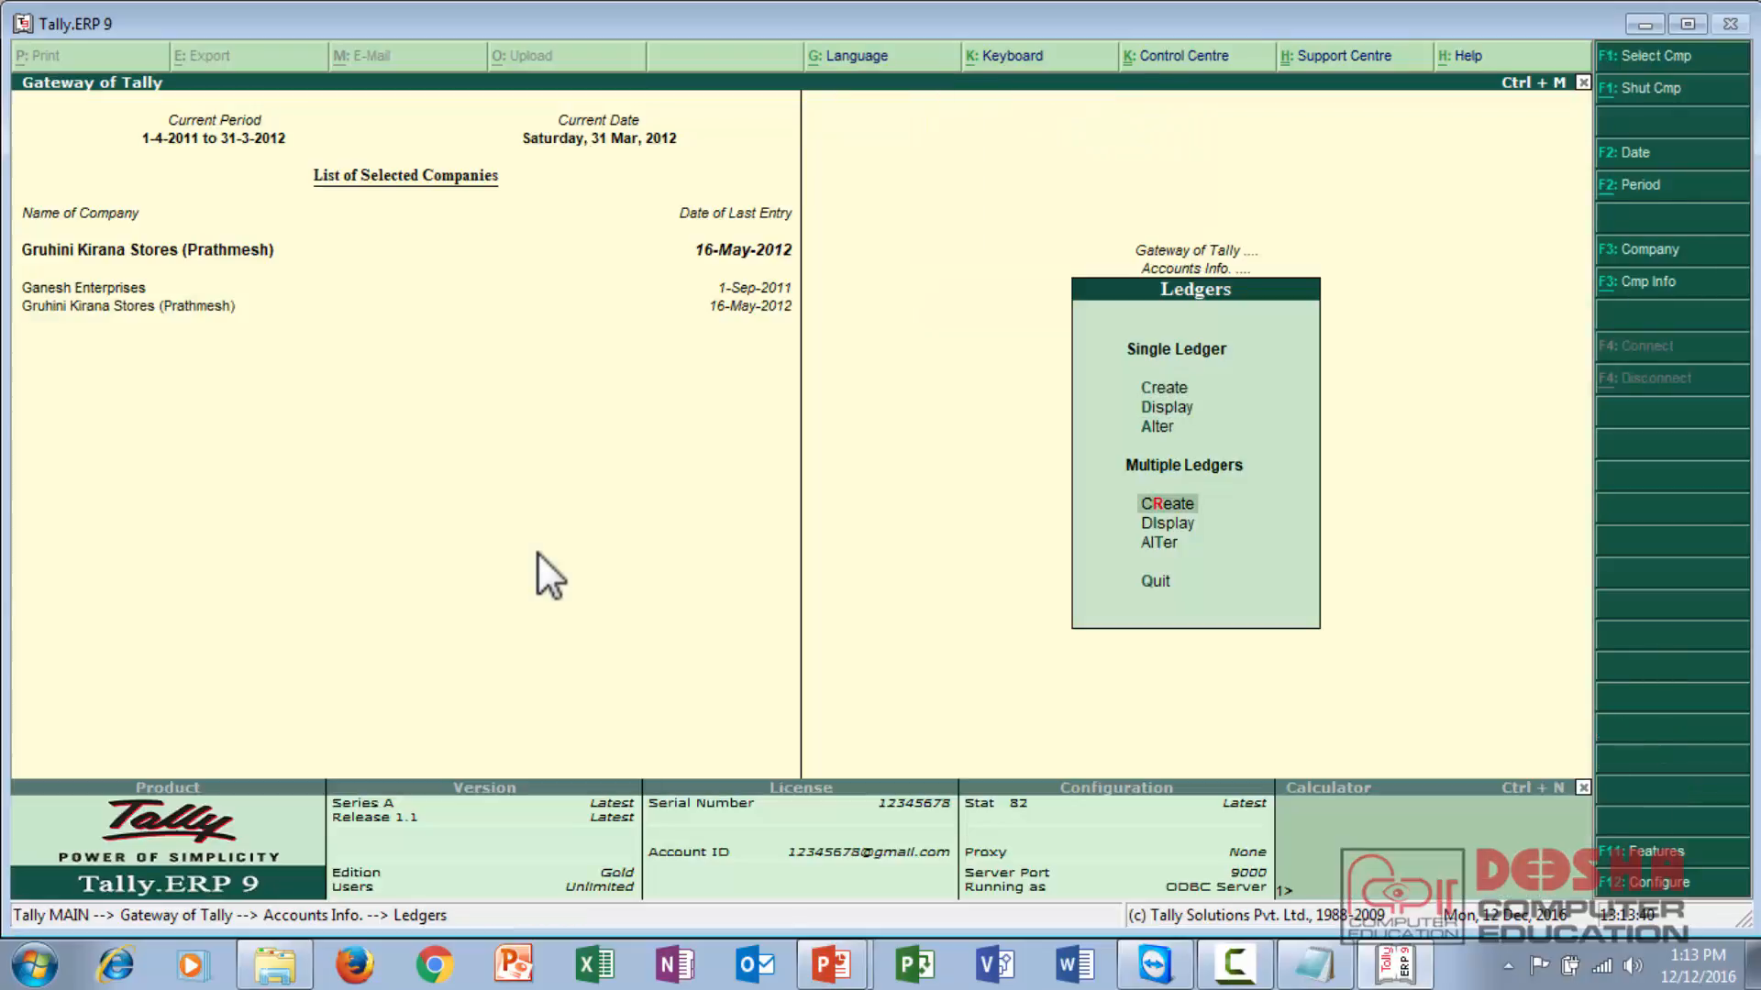
{"action": "key", "text": "Return"}
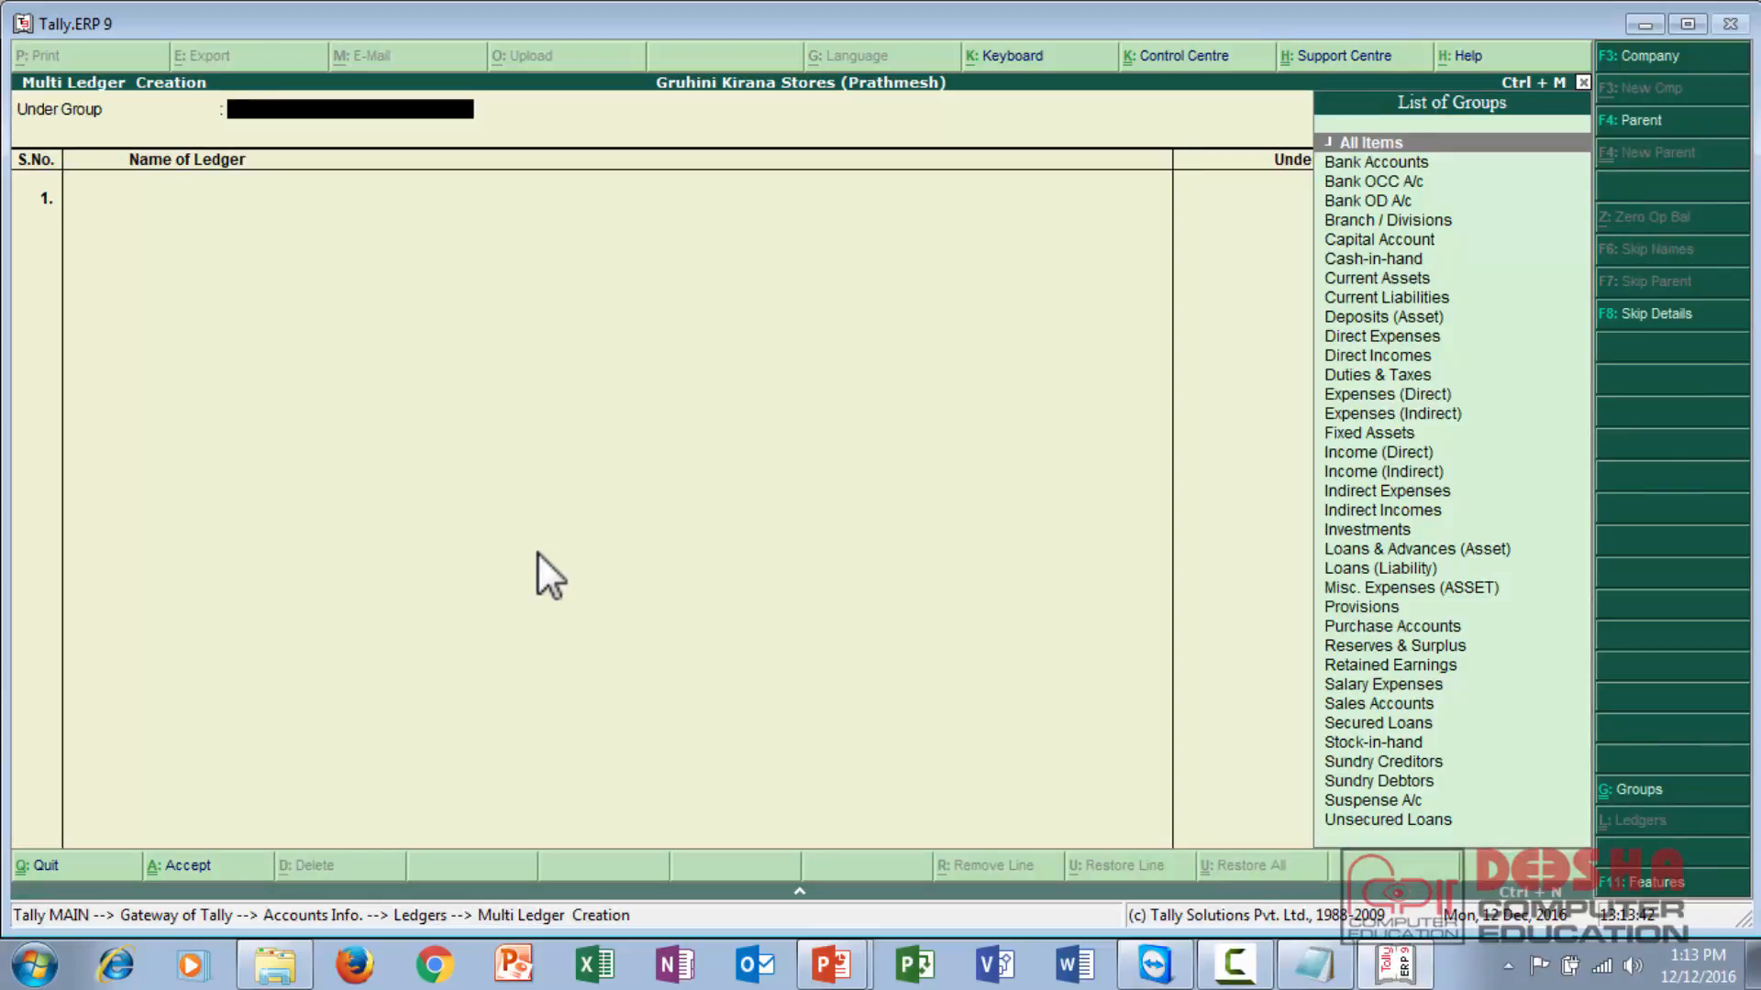
{"action": "type", "text": "Sala"}
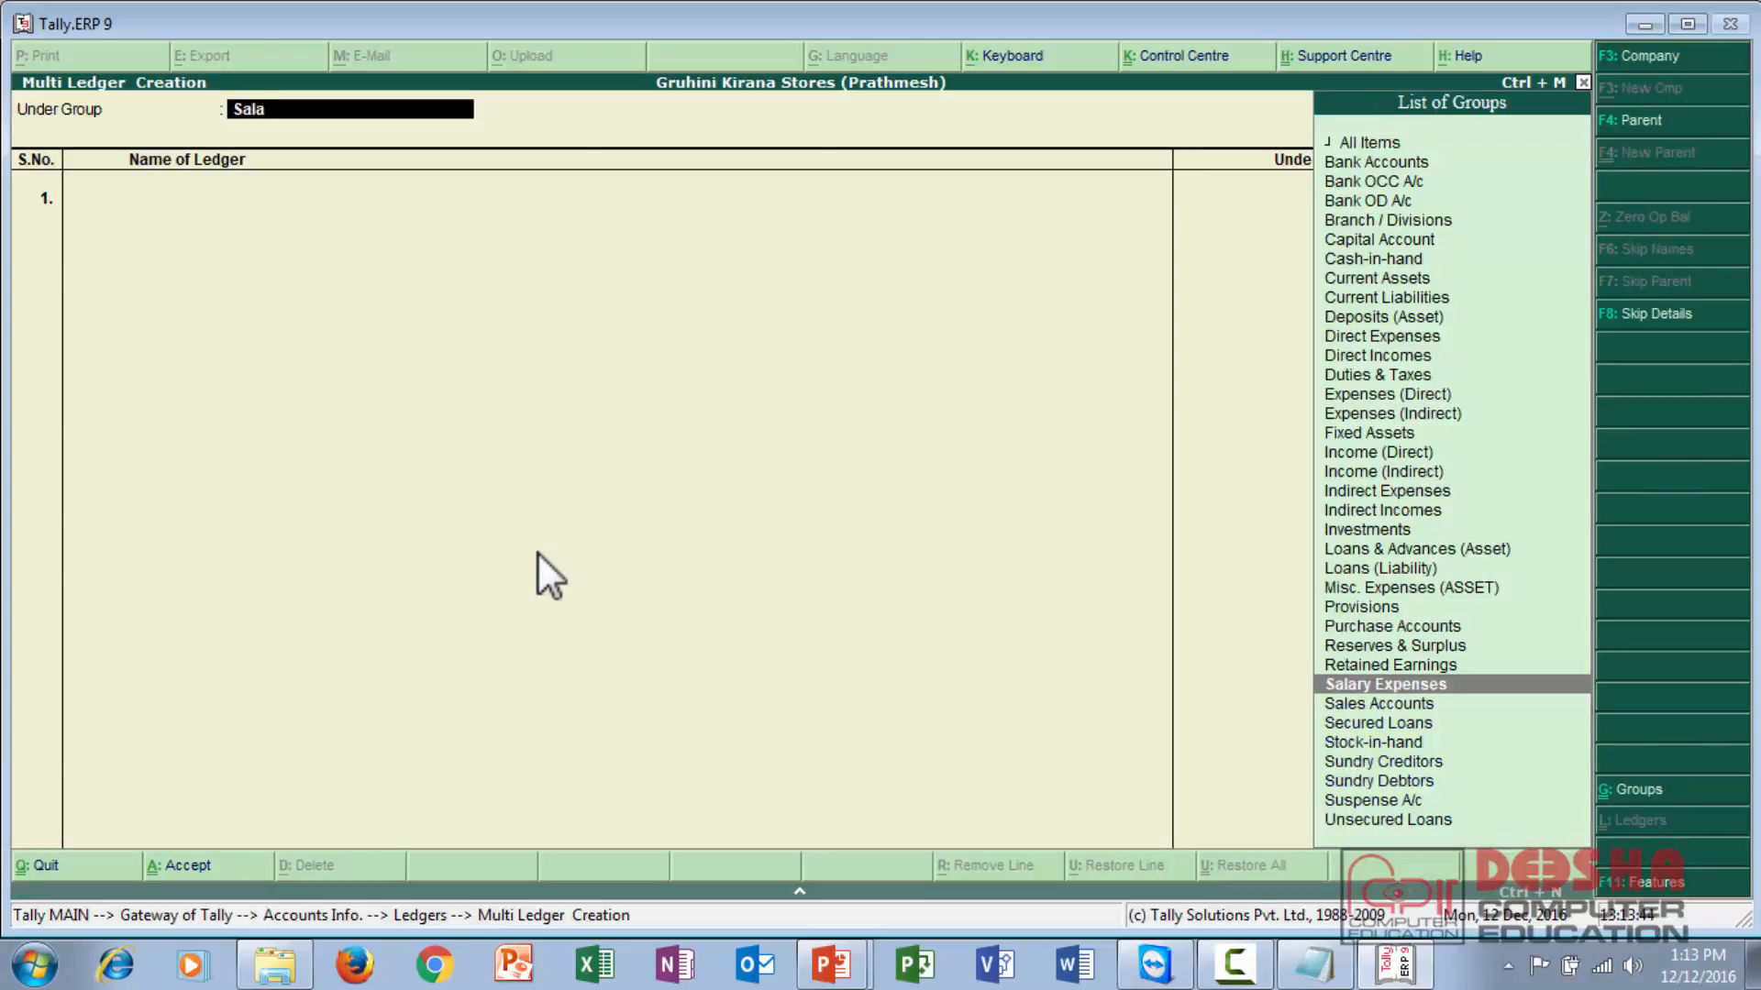
{"action": "key", "text": "Return"}
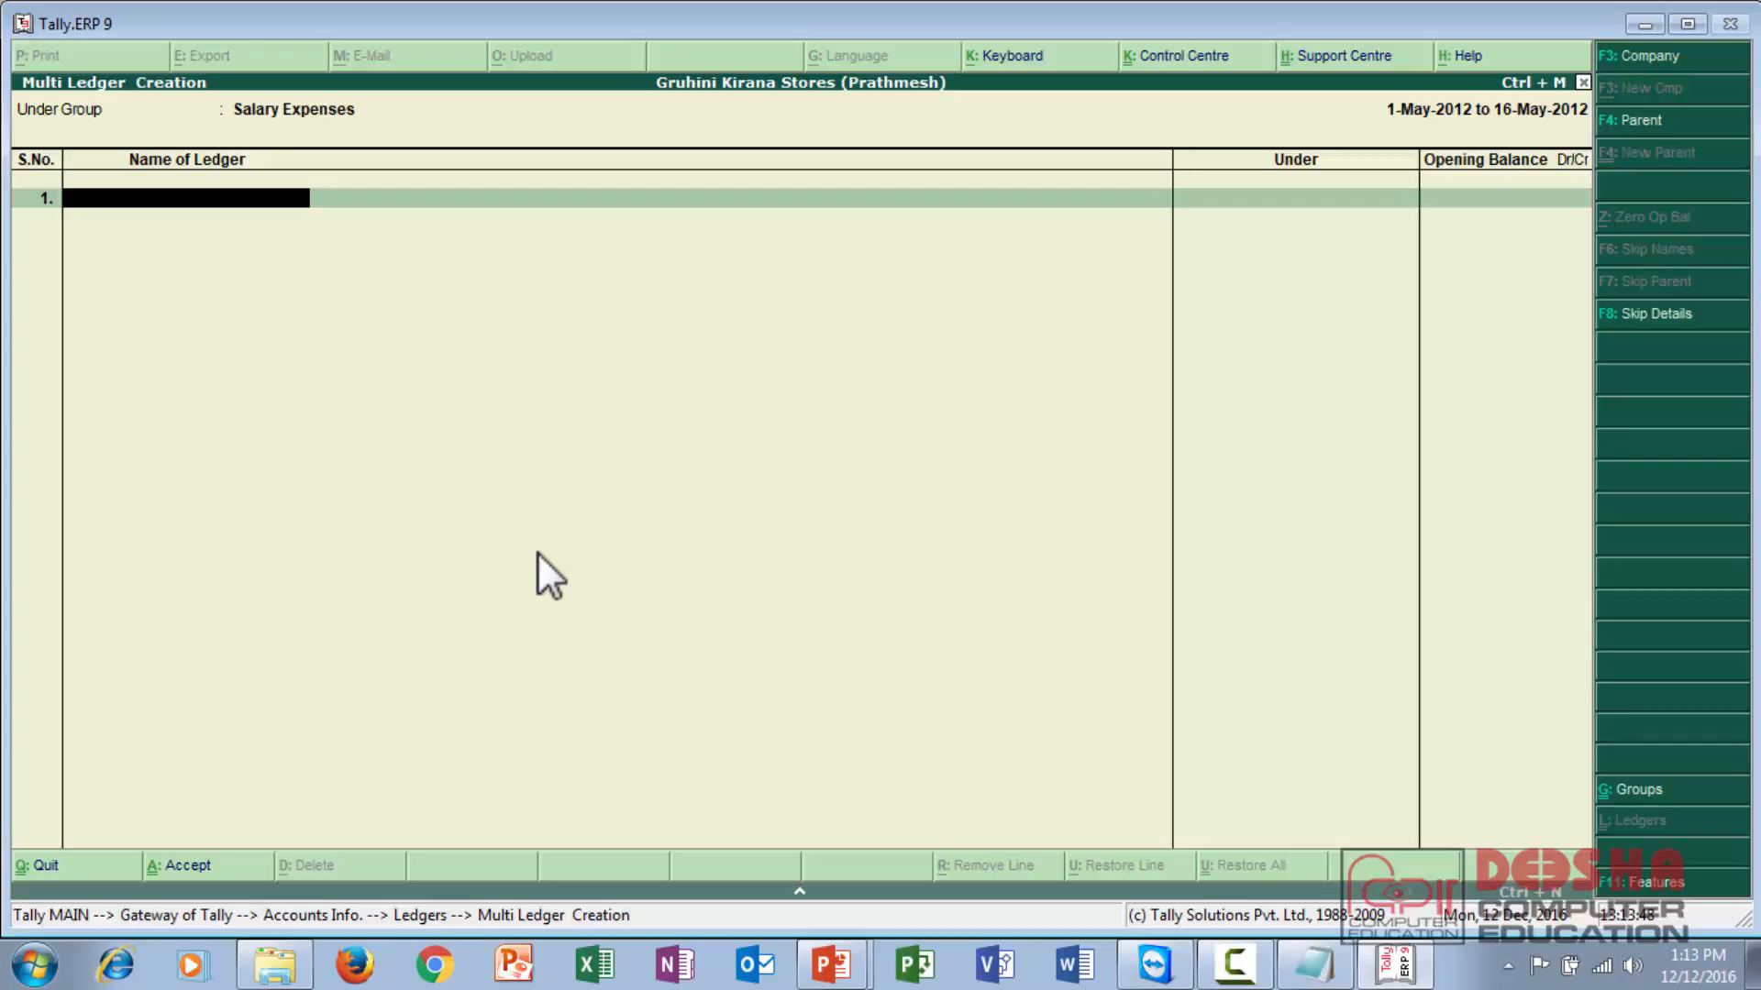
Add B's Salary A/c and C's Salary A/c as the first two ledgers, without opening balances.
{"action": "type", "text": "B's Salary"}
{"action": "key", "text": "Return"}
{"action": "key", "text": "BackSpace"}
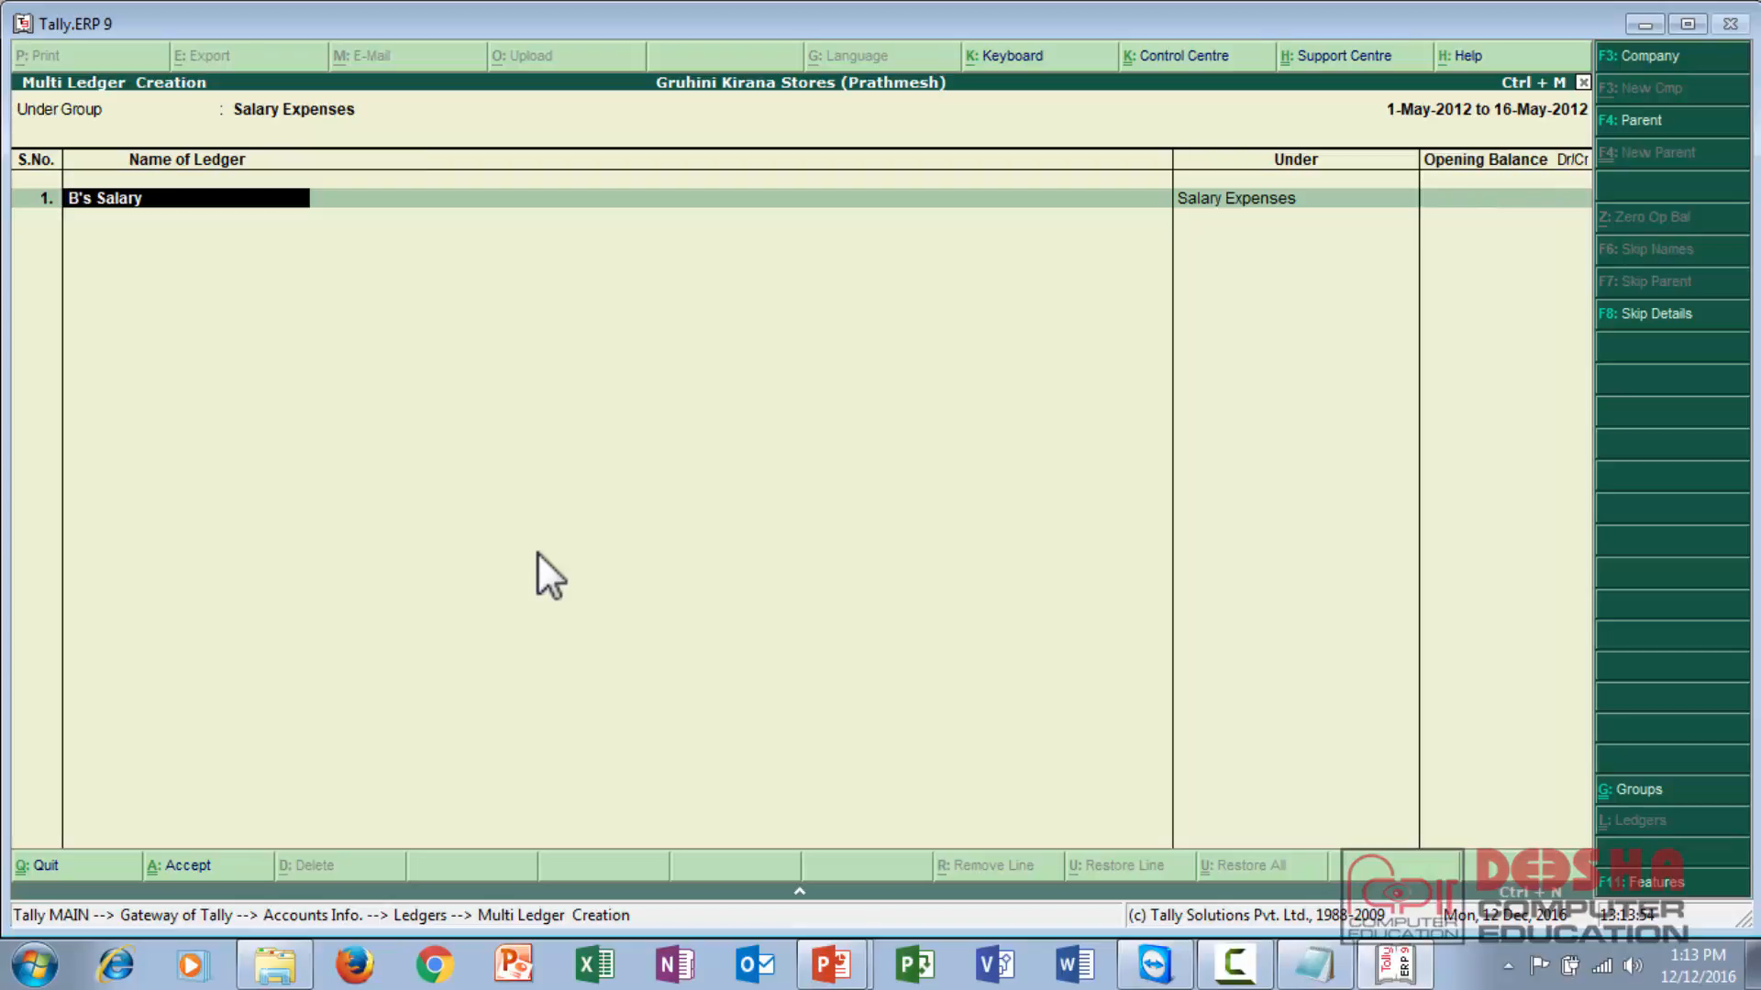
{"action": "type", "text": "A/c"}
{"action": "key", "text": "Return"}
{"action": "type", "text": "C"}
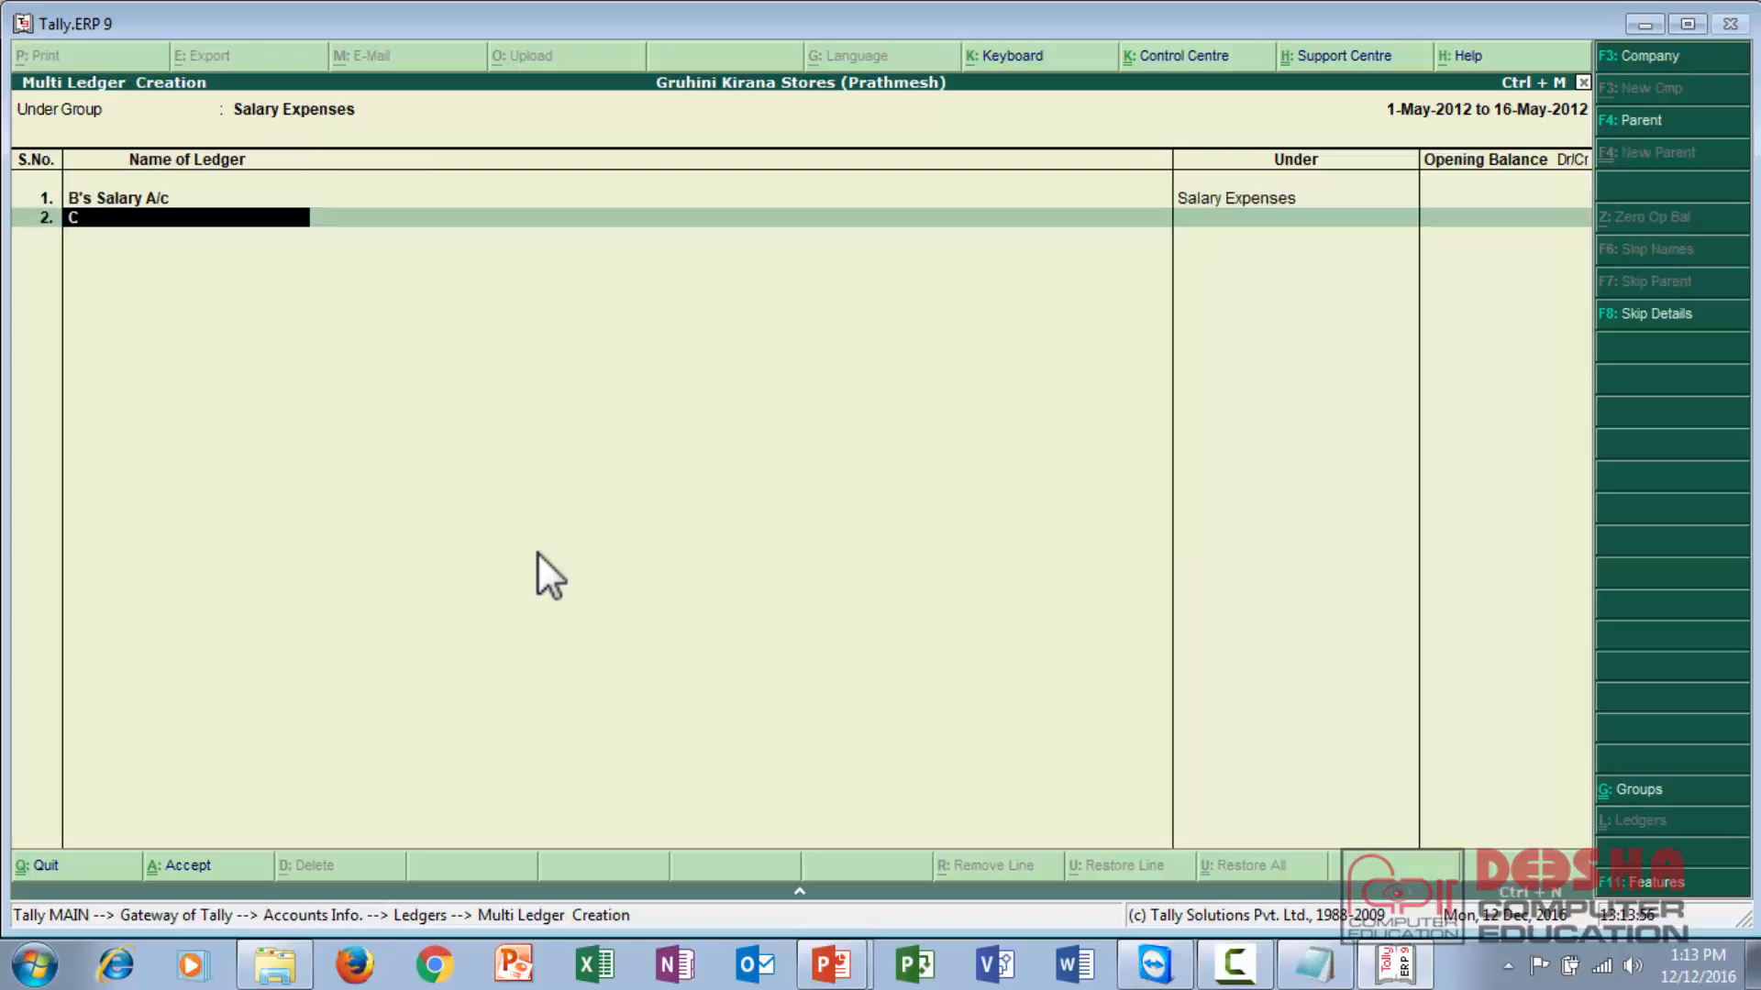
{"action": "type", "text": "'s Salary A/c"}
{"action": "key", "text": "Return"}
{"action": "key", "text": "Return"}
Add D's Salary A/c as the third ledger without an opening balance and save the ledger list.
{"action": "type", "text": "D"}
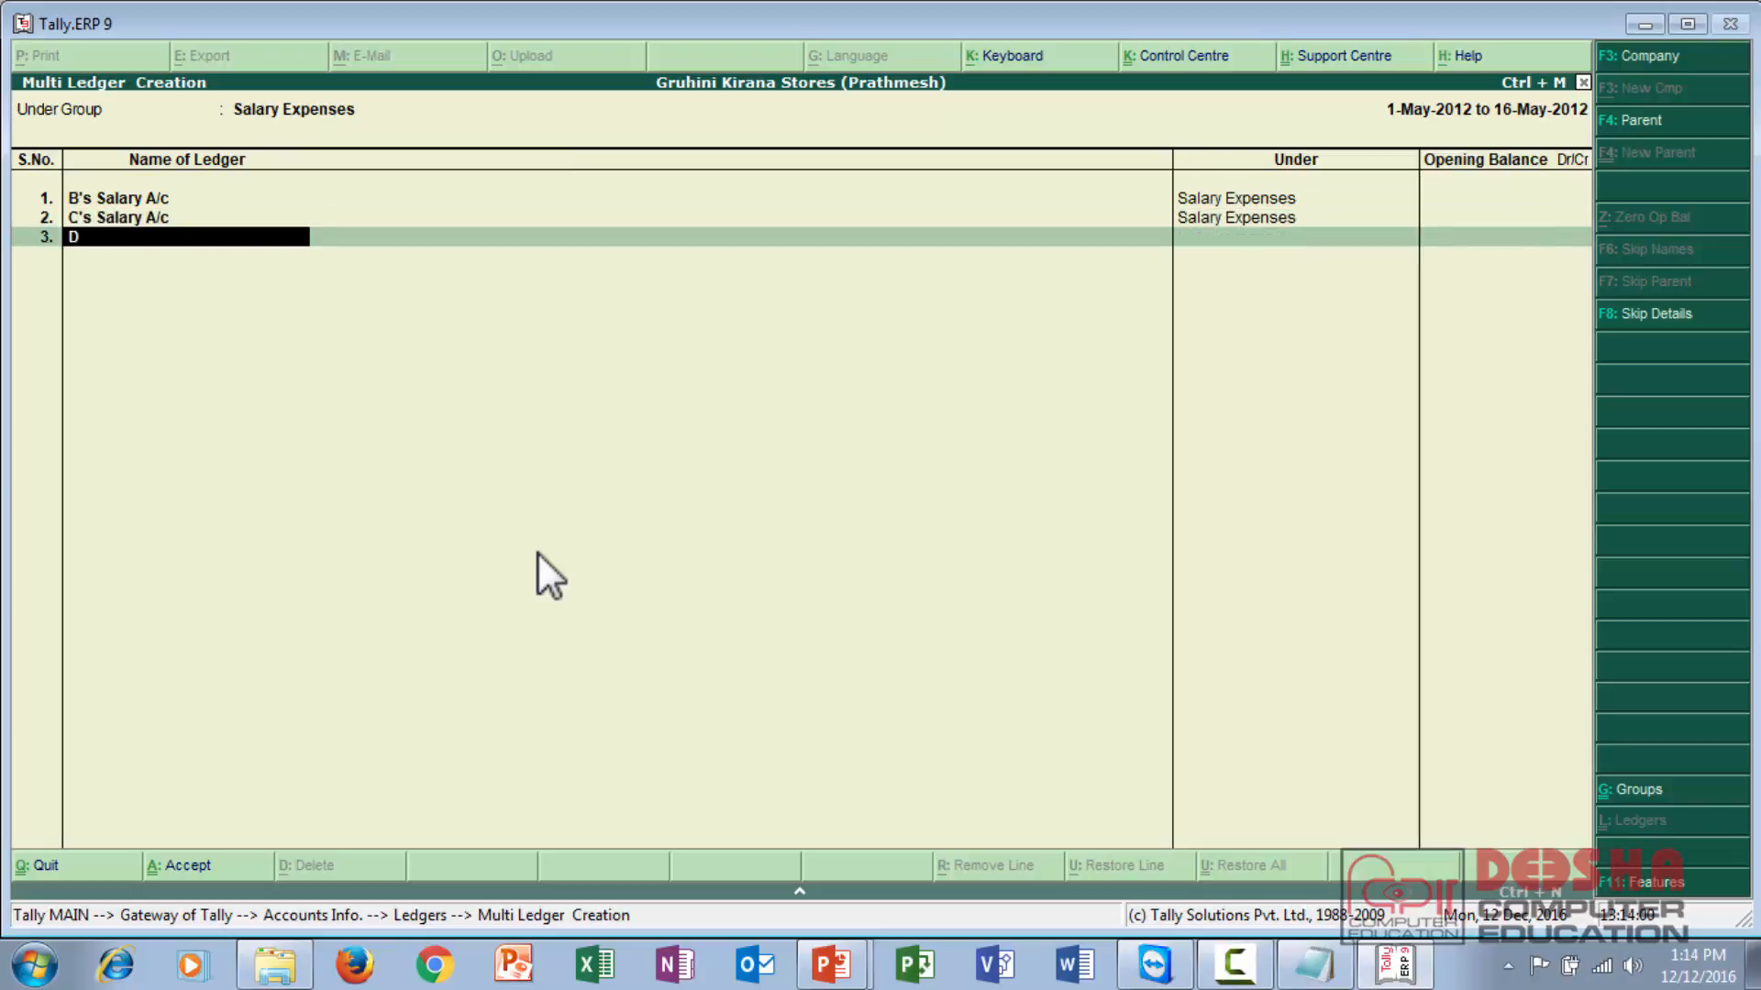
{"action": "type", "text": "'s Salary A/c"}
{"action": "key", "text": "Return"}
{"action": "key", "text": "Return"}
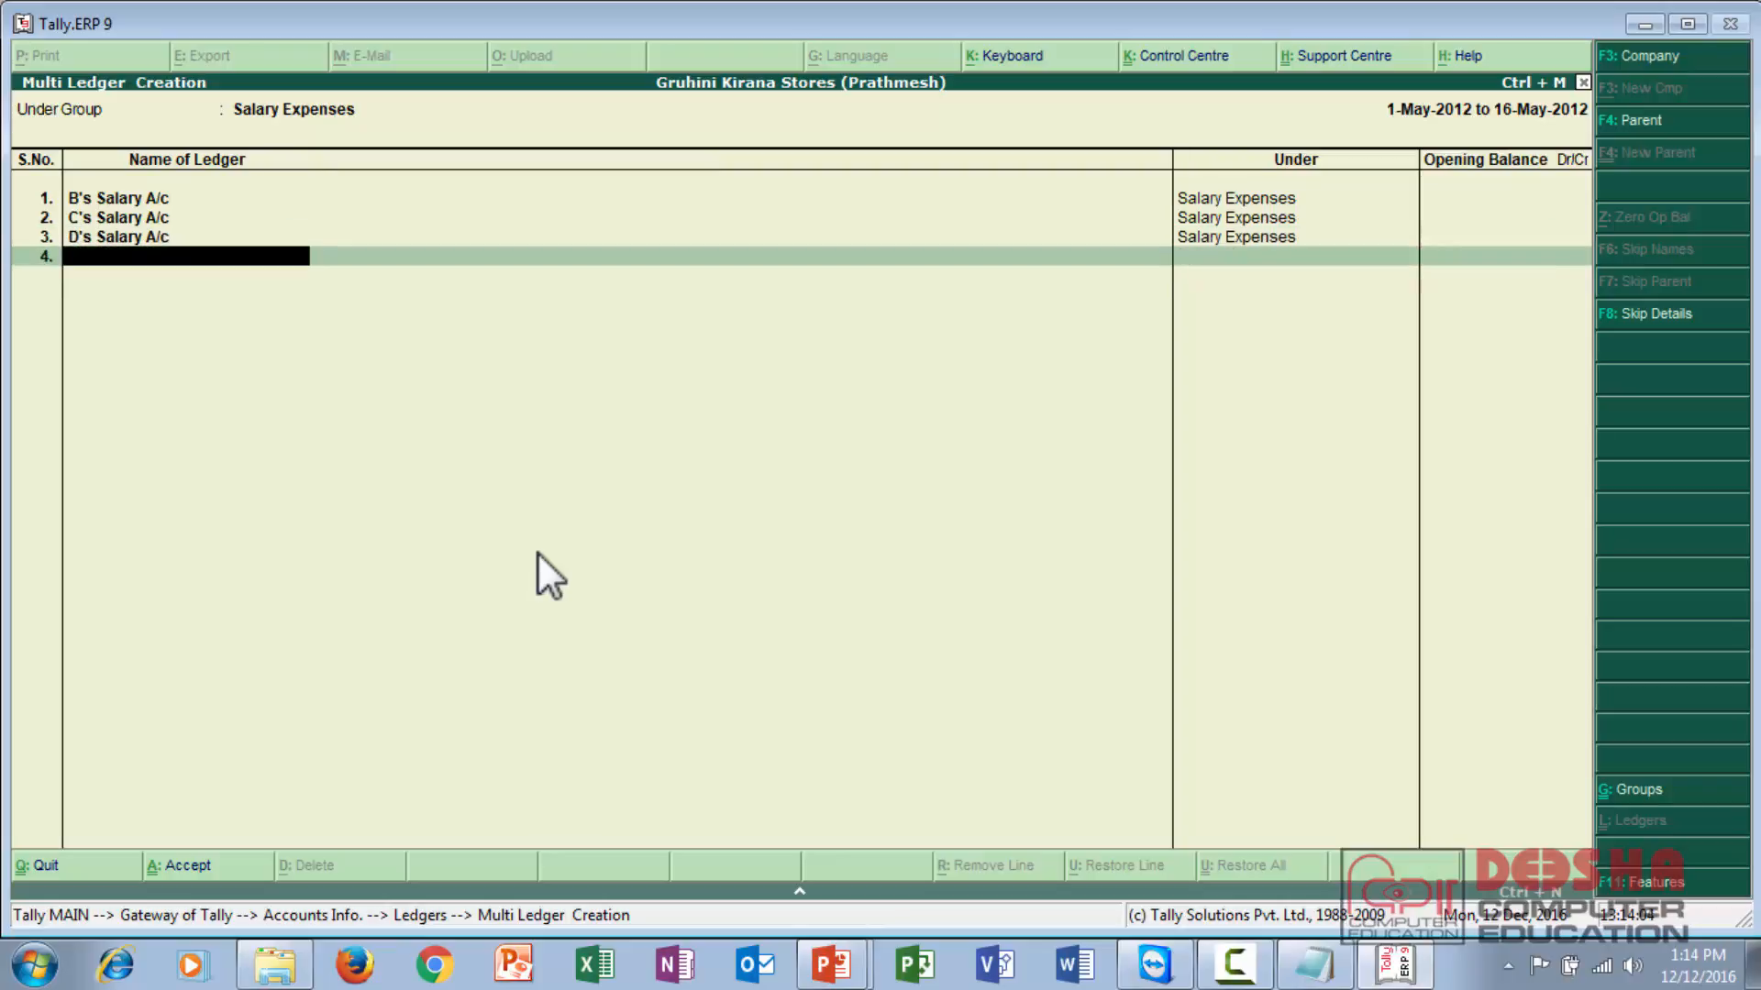
{"action": "key", "text": "Return"}
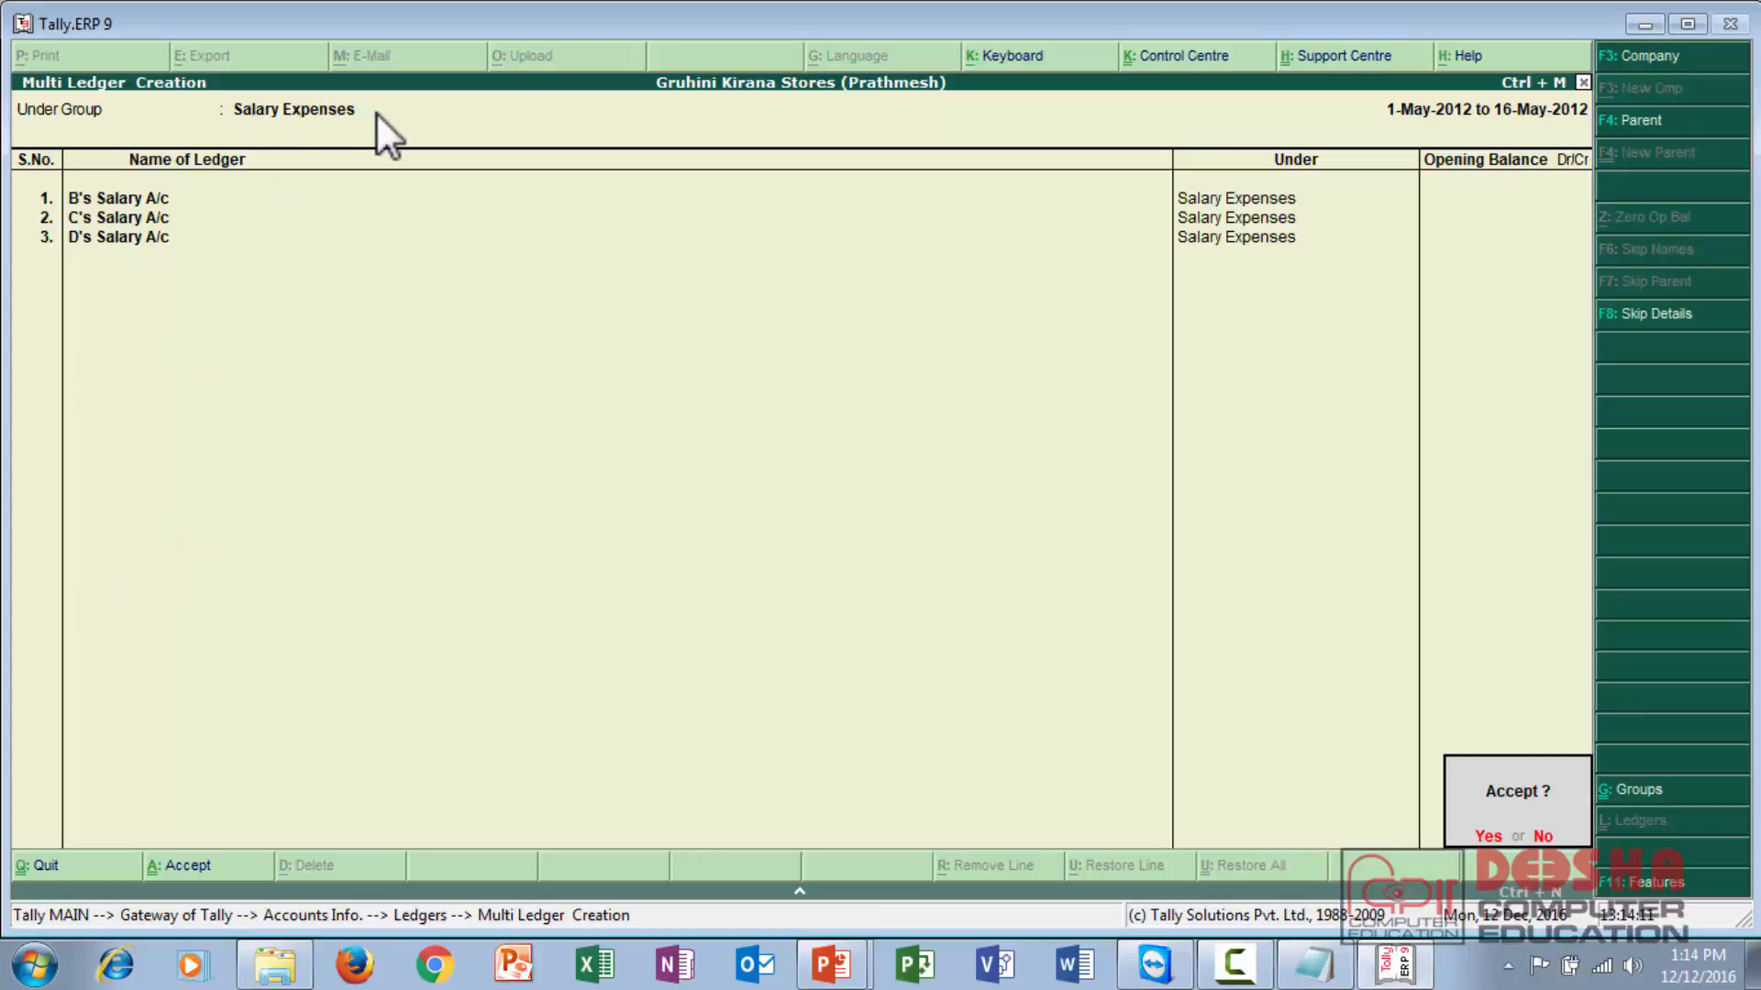
{"action": "key", "text": "Return"}
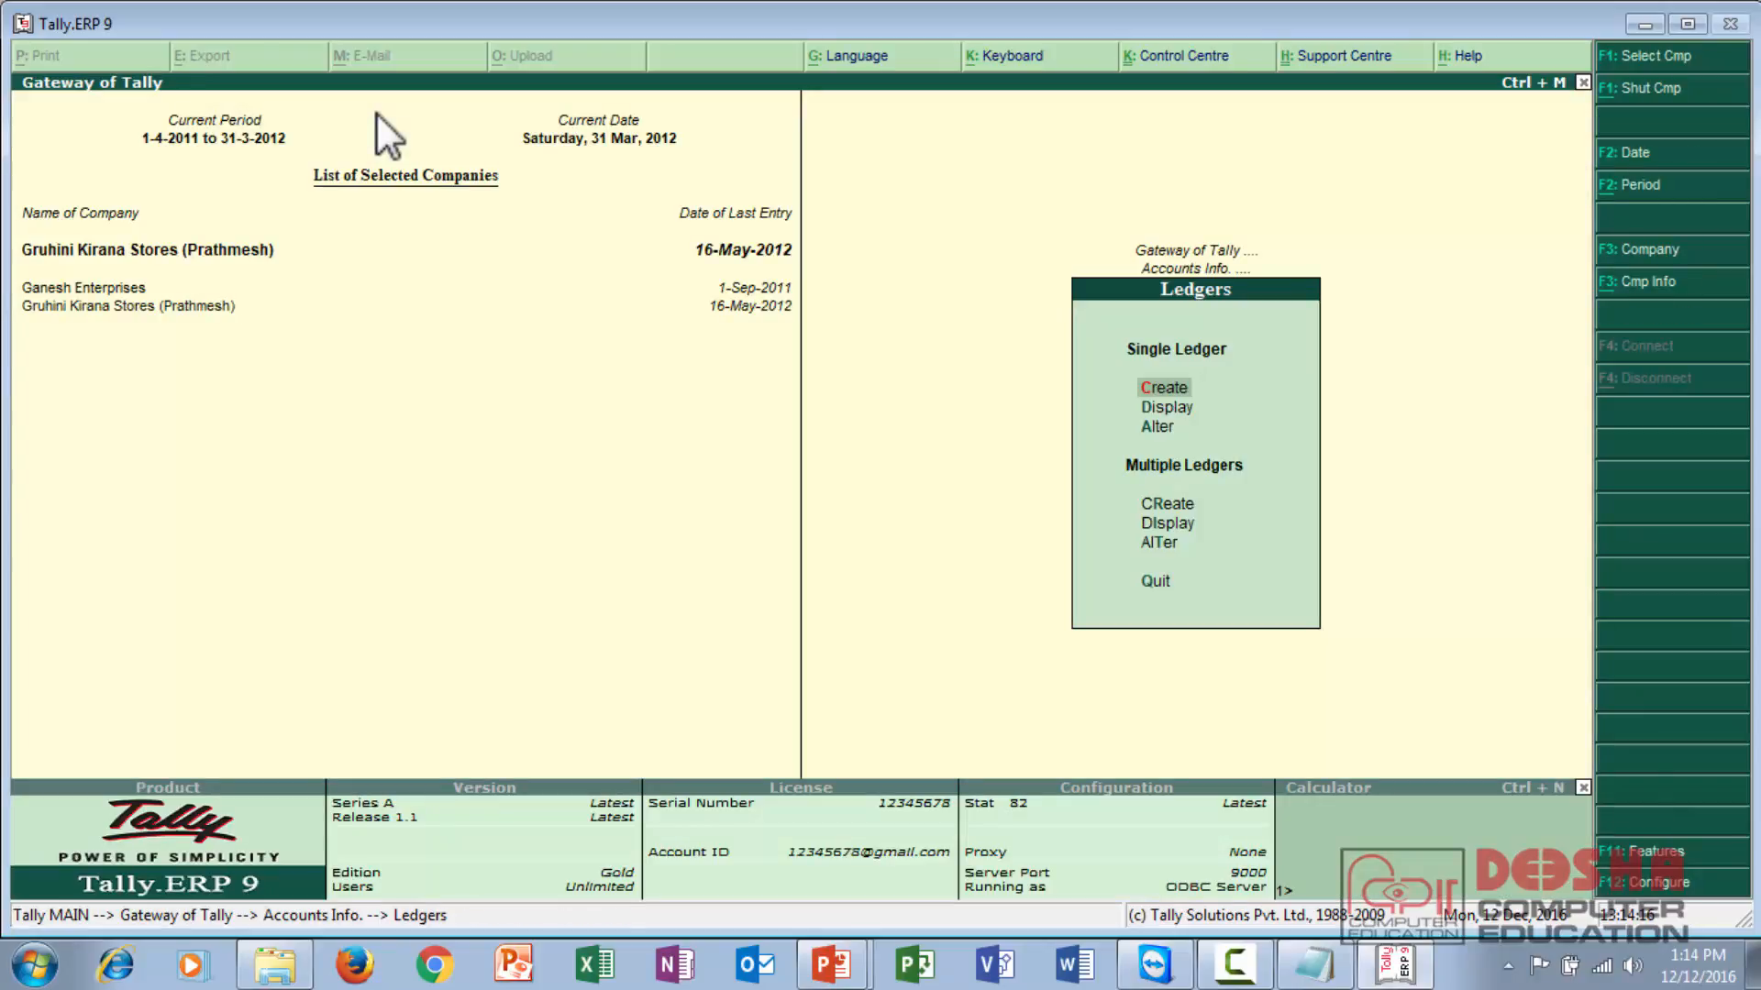